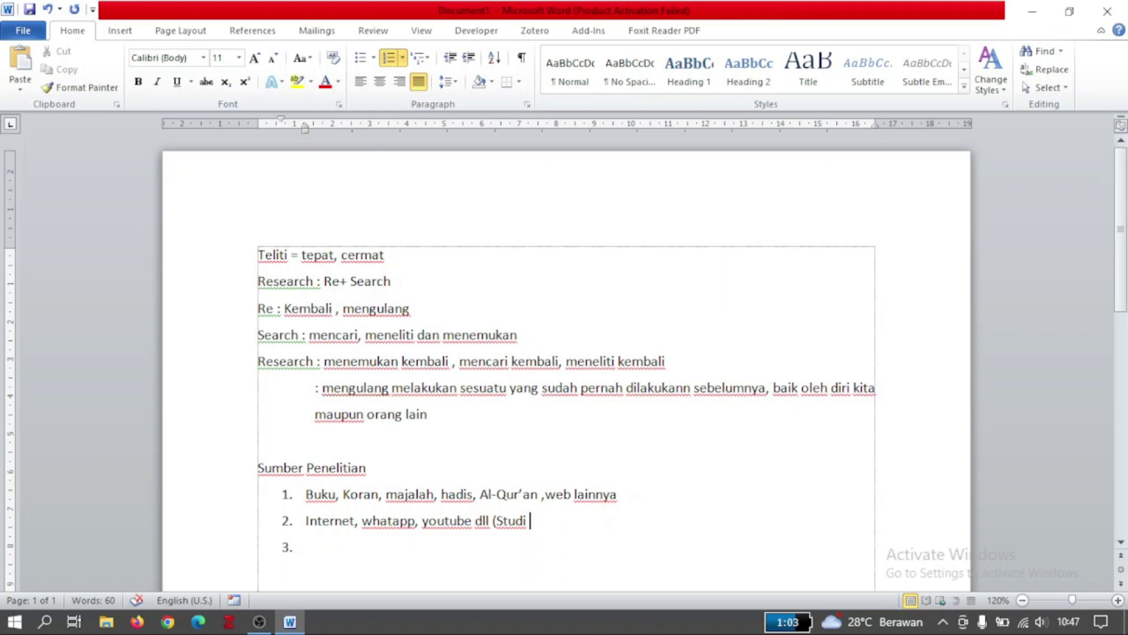
Step: Complete the second list item under Sumber Penelitian with "di media Sosial )" after "(Studi"
text(Sosial ))
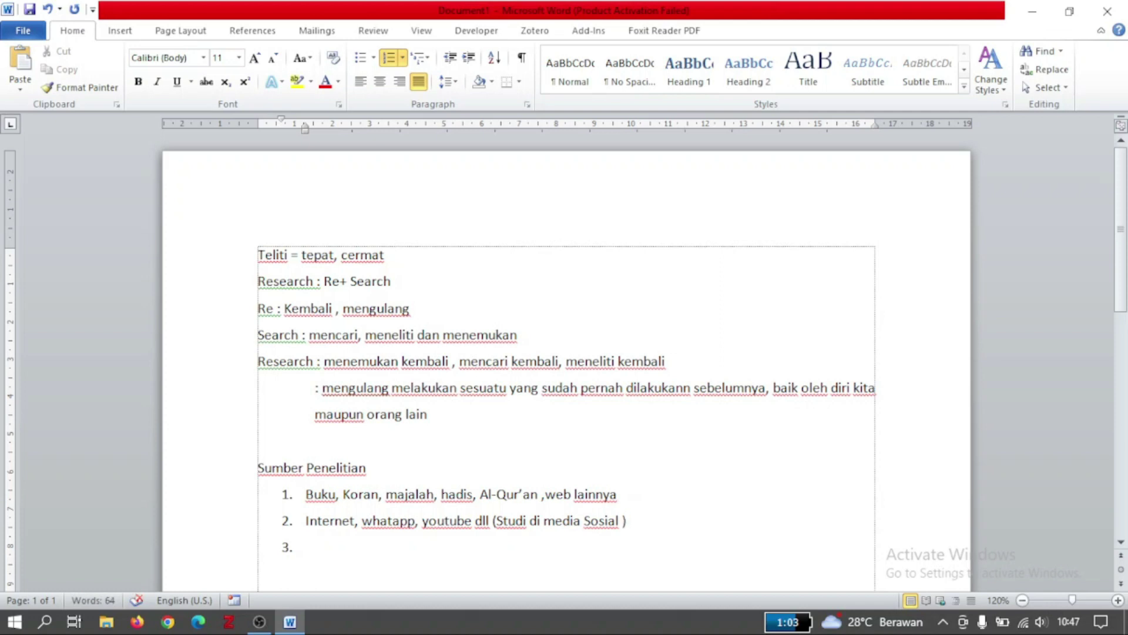
key(Return)
key(BackSpace)
key(BackSpace)
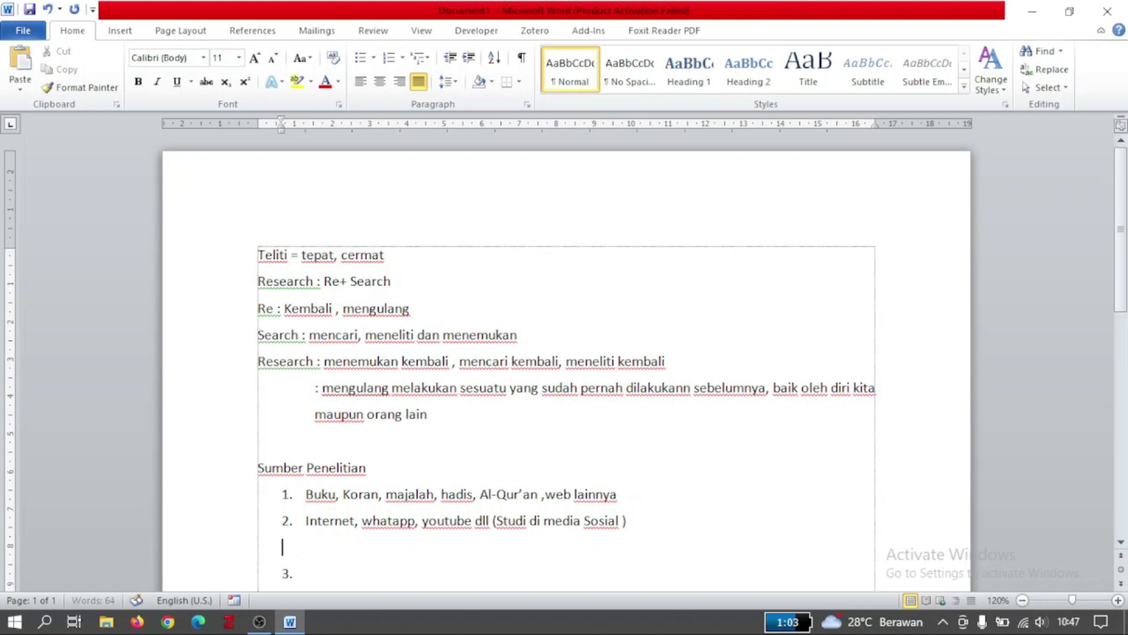
key(BackSpace)
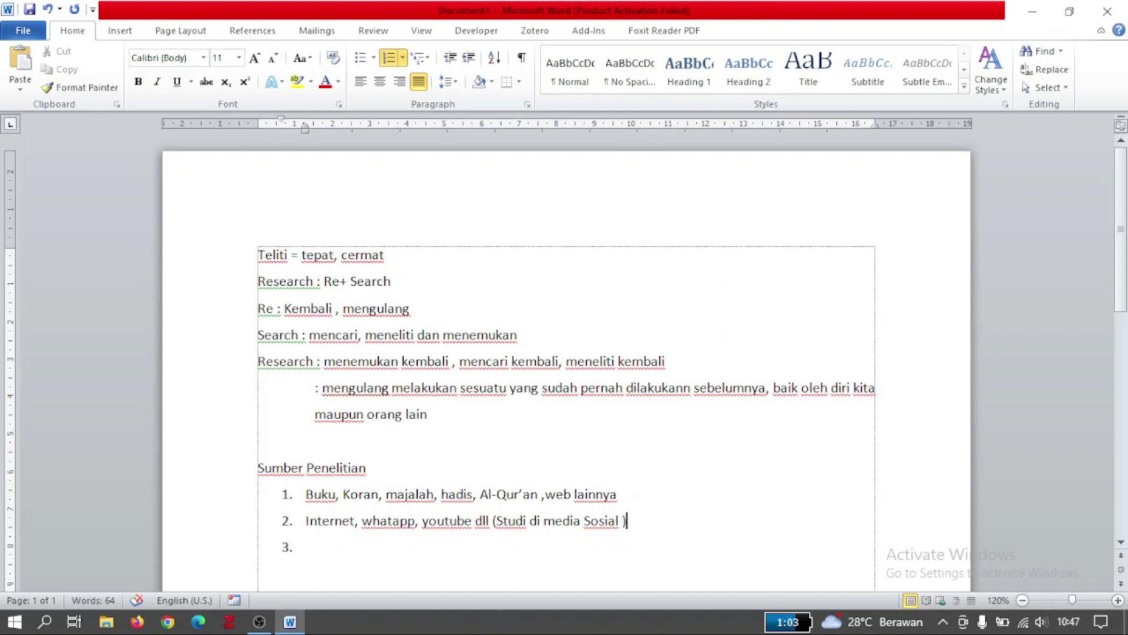
Step: Fill the third list item with "( berdasarkan tempat tertentu) seperti budaya, tradisi dll" and add an unnumbered line below it
click(344, 554)
text(()
text(berdasark)
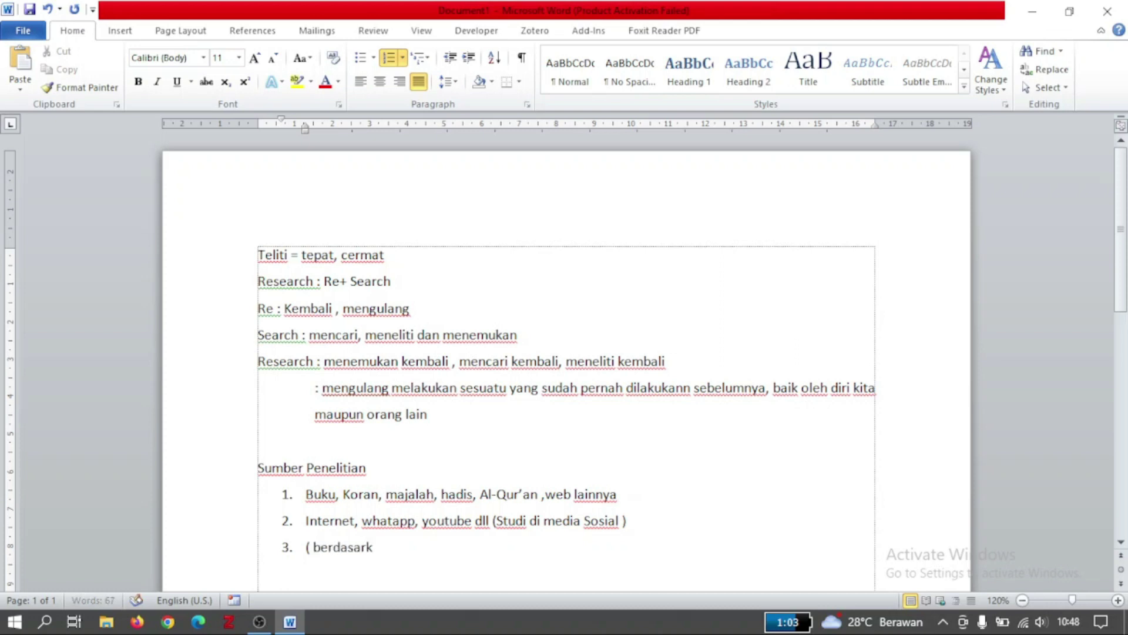
text(an tempat t)
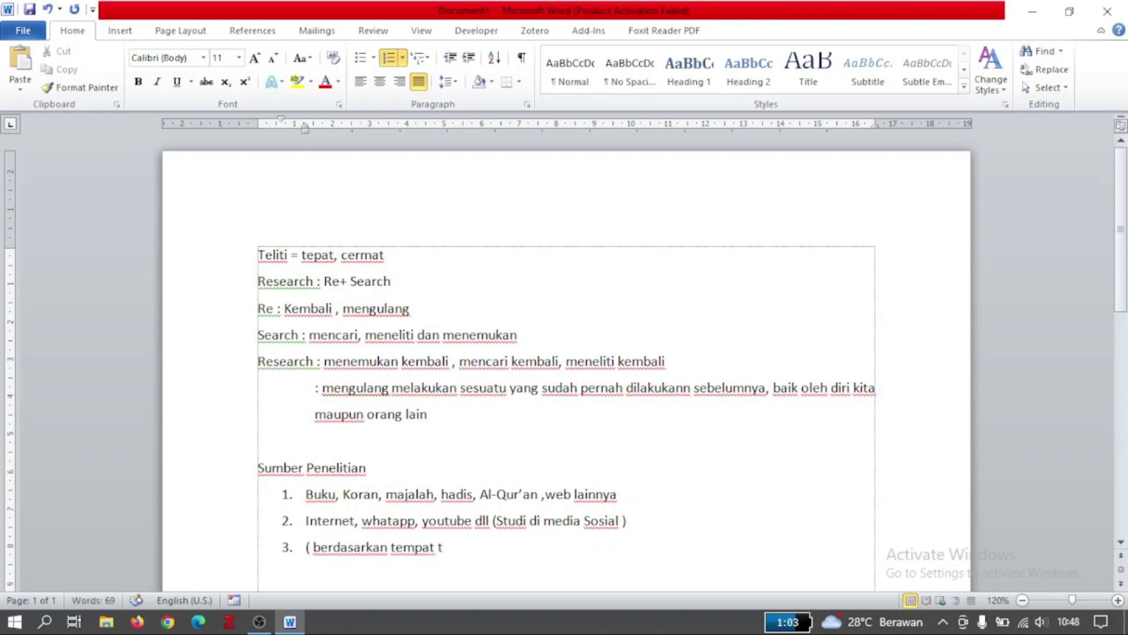
text(ertentu) seperti)
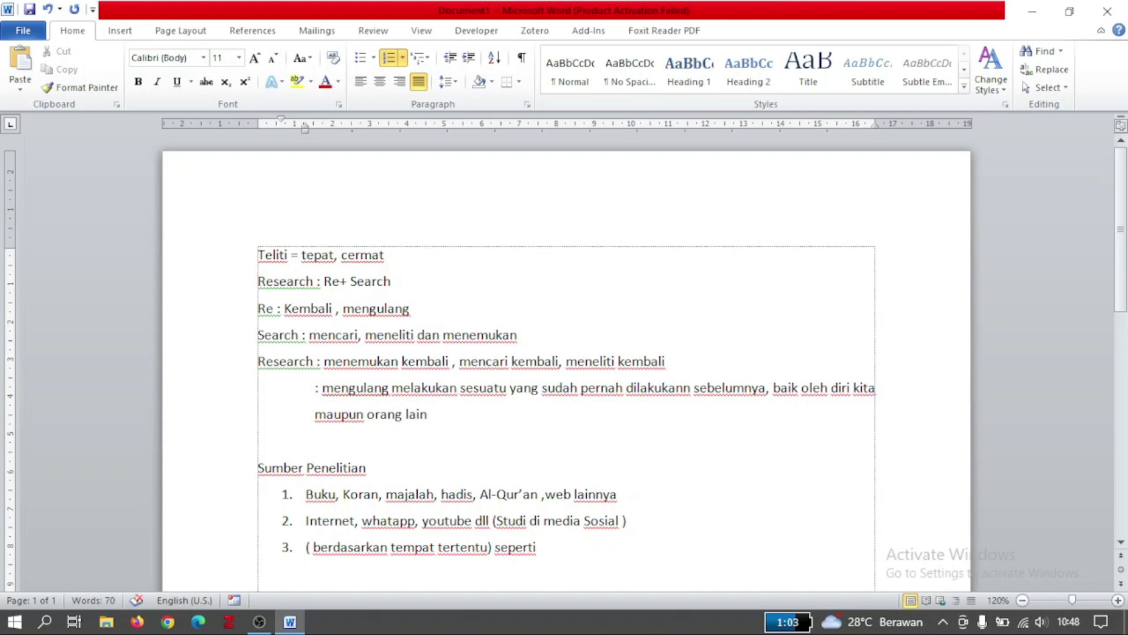
text( budaya, tradisi)
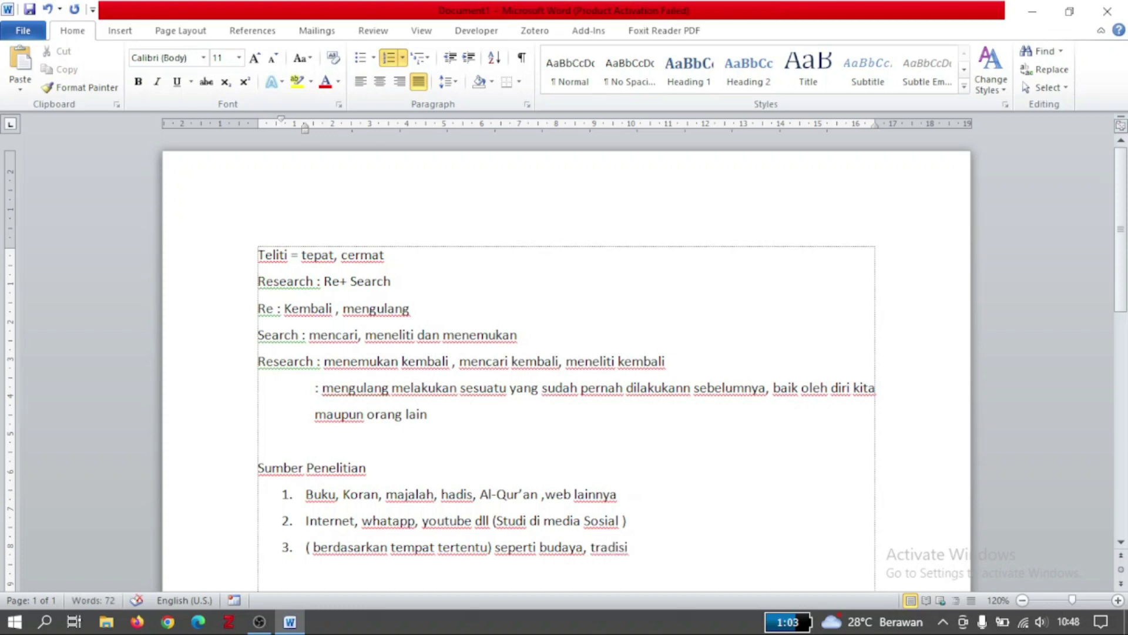
text(  dll)
key(Return)
key(BackSpace)
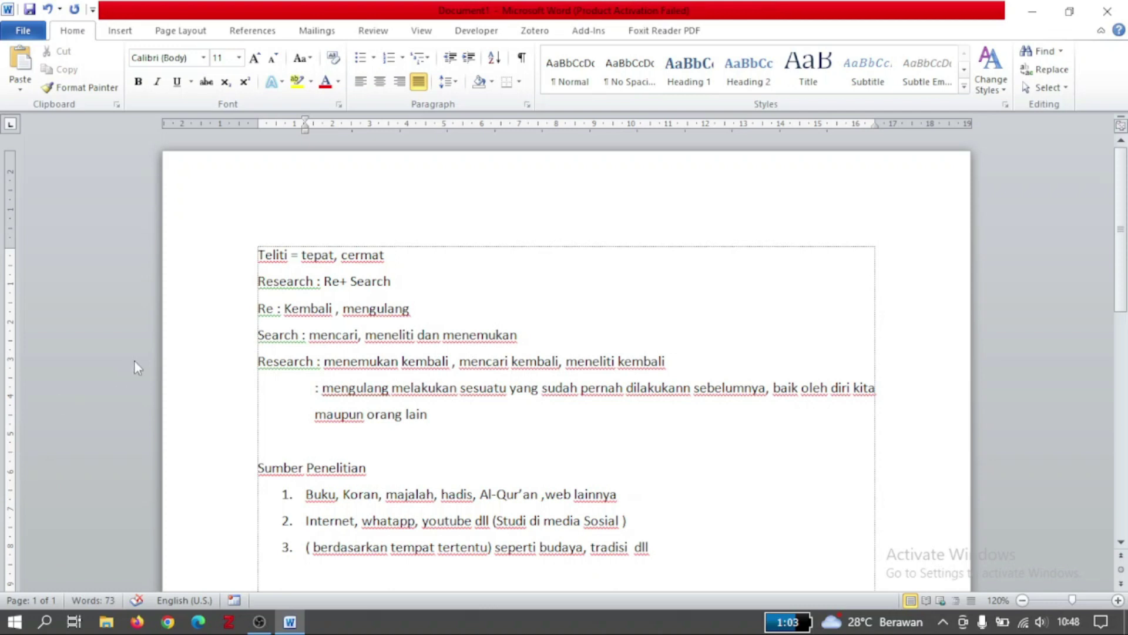
Step: Insert a blank line above the first line, "Teliti = tepat, cermat"
click(261, 255)
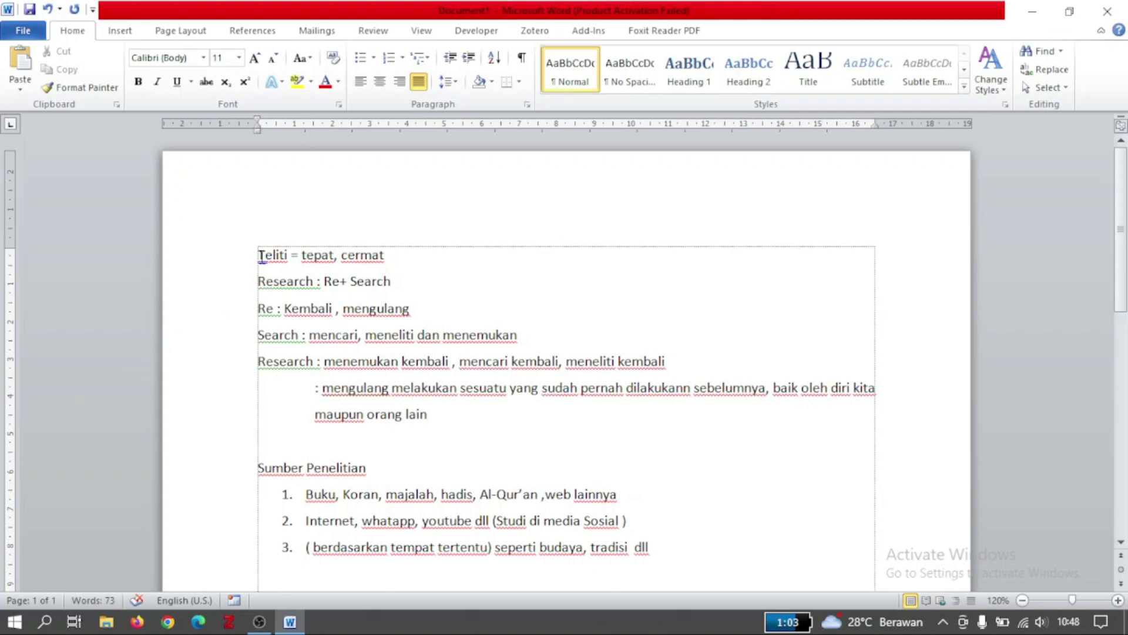
key(Return)
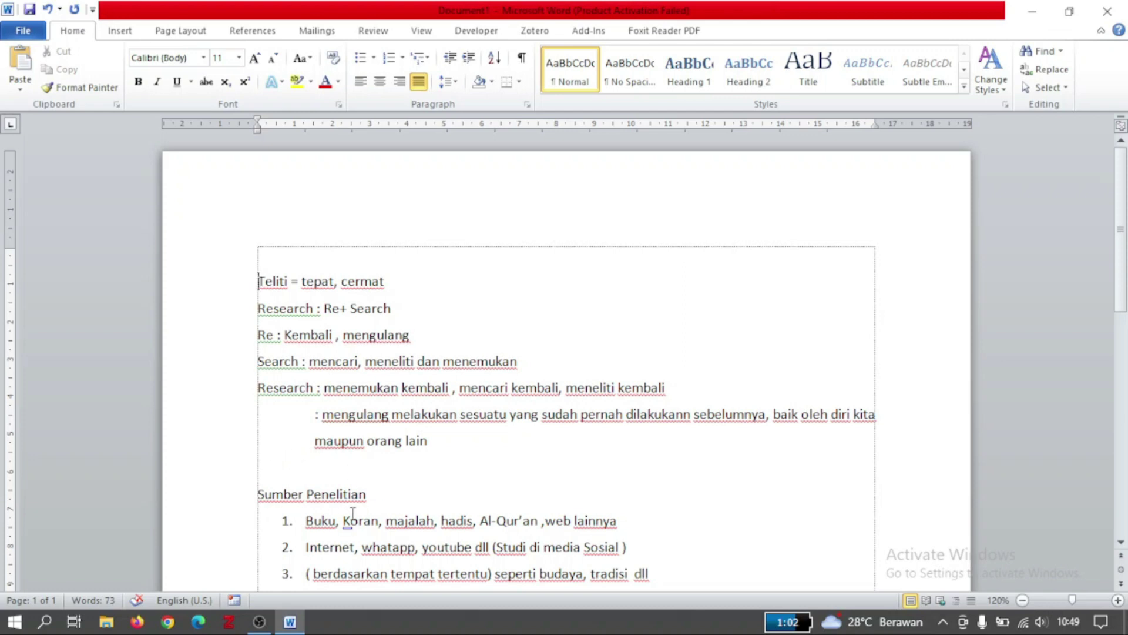
Step: Insert a Next Page section break on the unnumbered line below the Sumber Penelitian list
scroll(352, 513, down, 2)
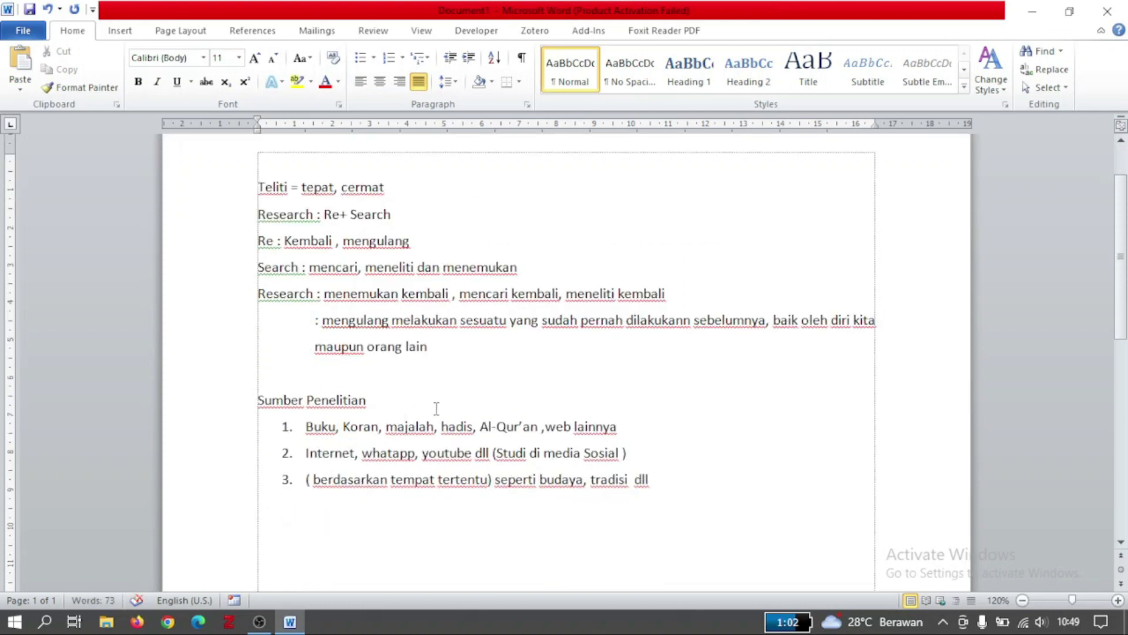
scroll(446, 405, down, 2)
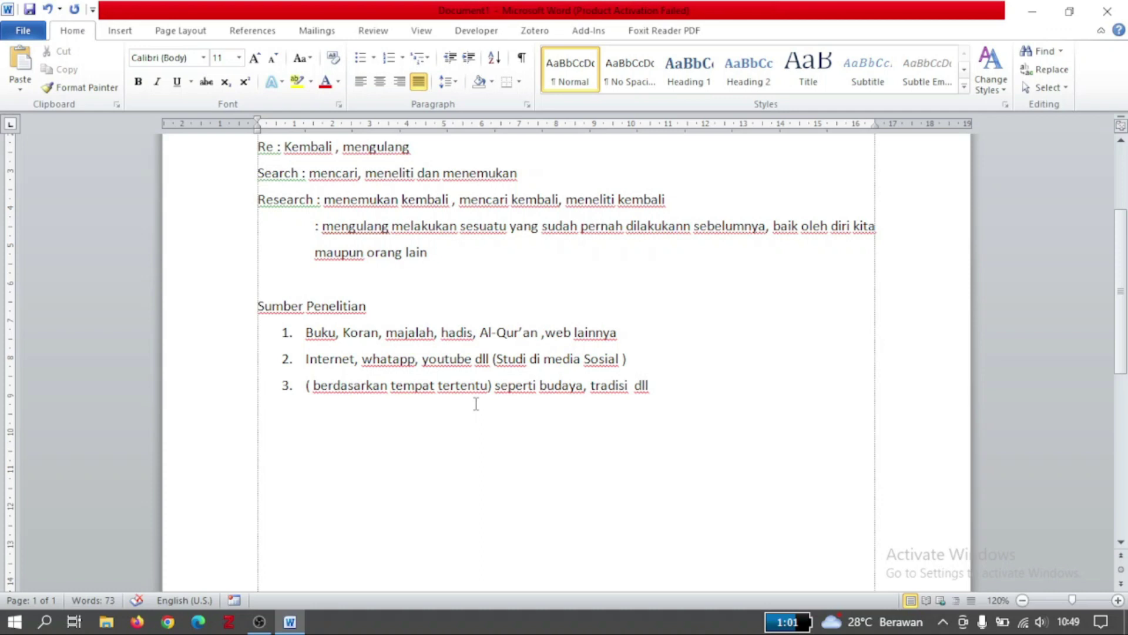
click(688, 405)
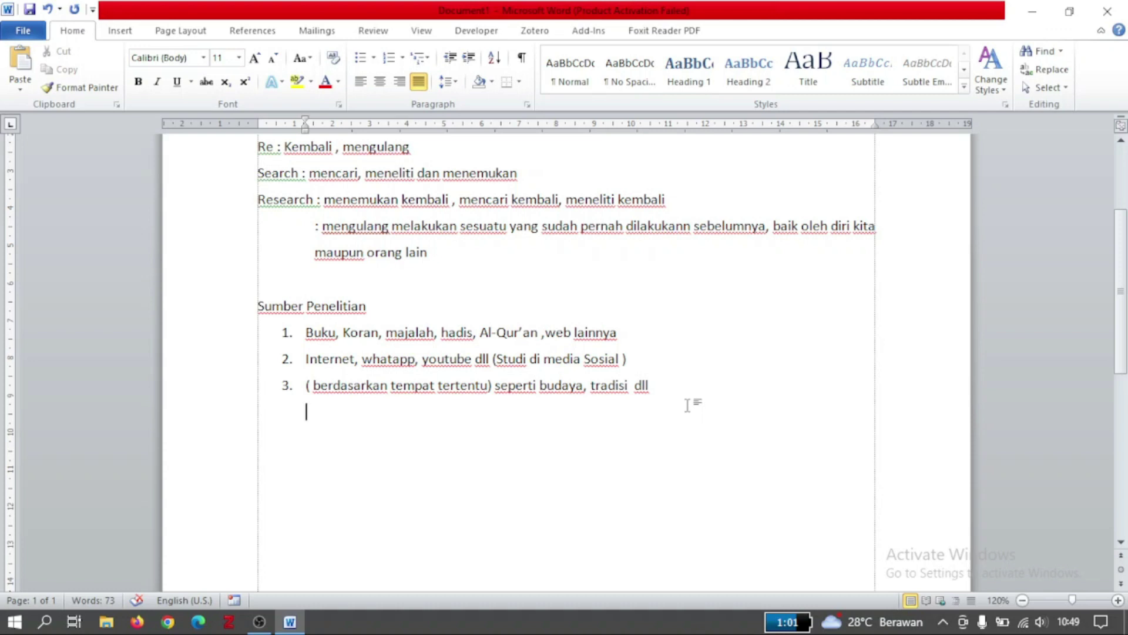
key(shift+Return)
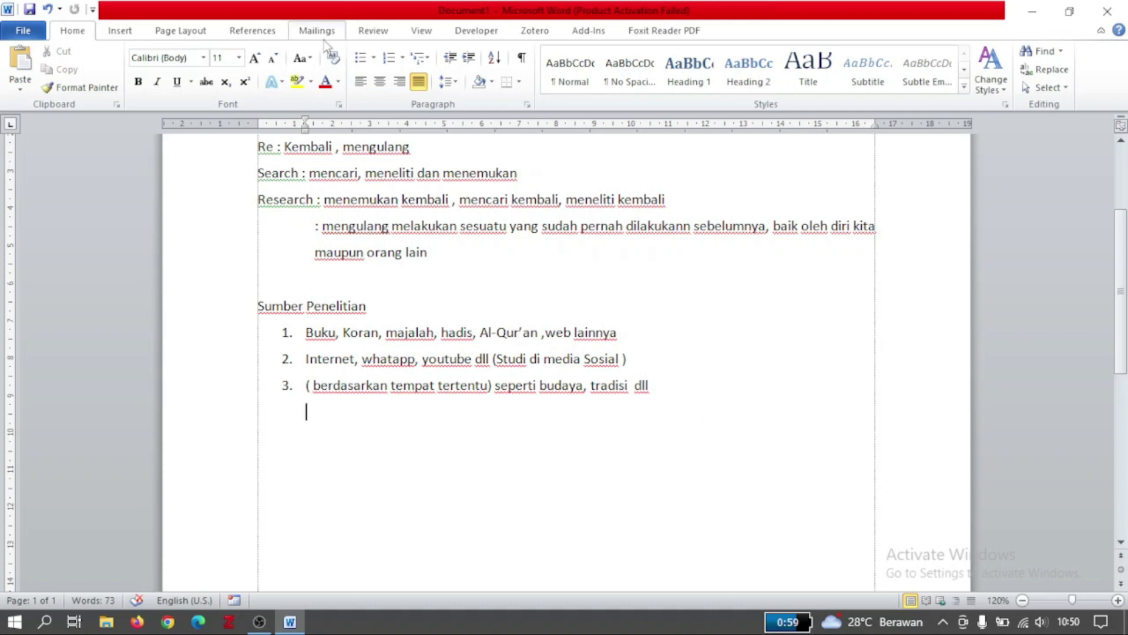
click(187, 32)
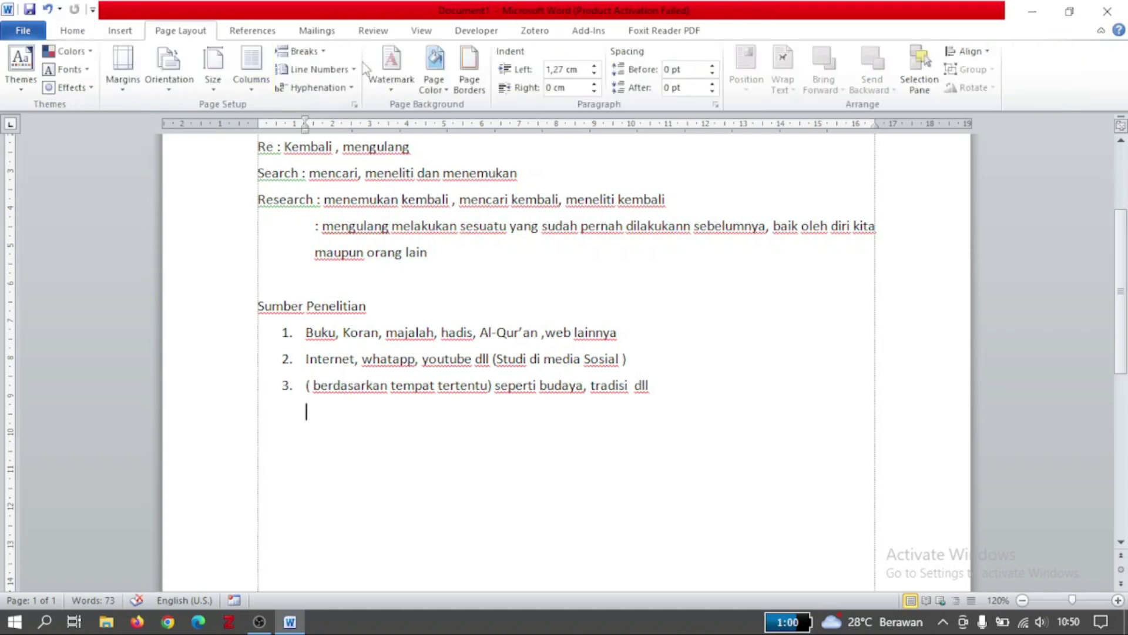
click(301, 51)
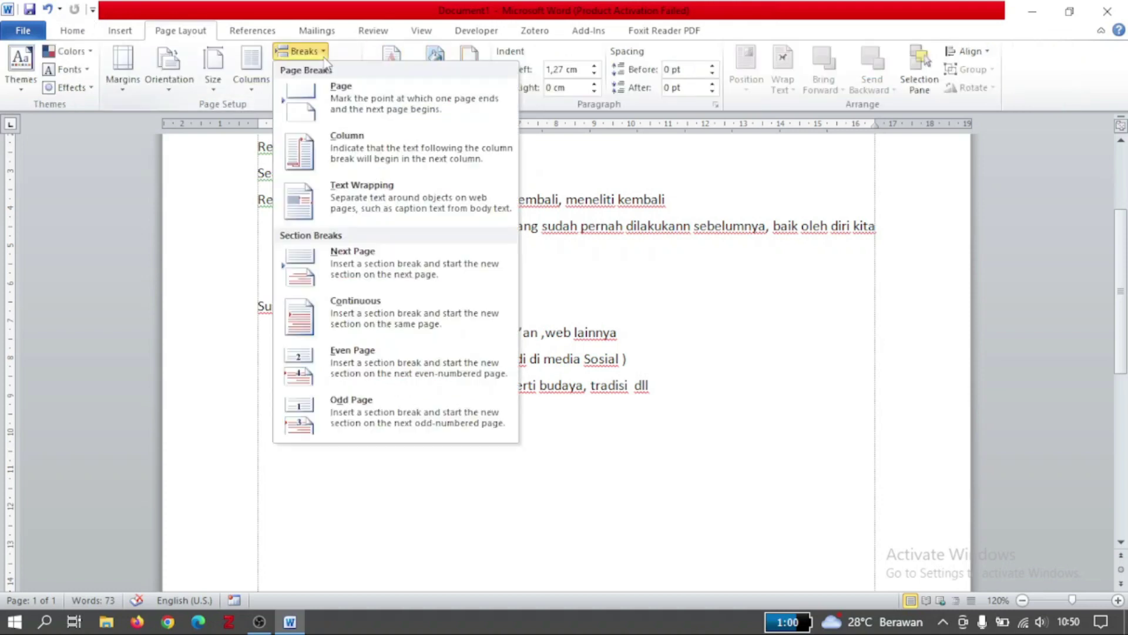
click(369, 260)
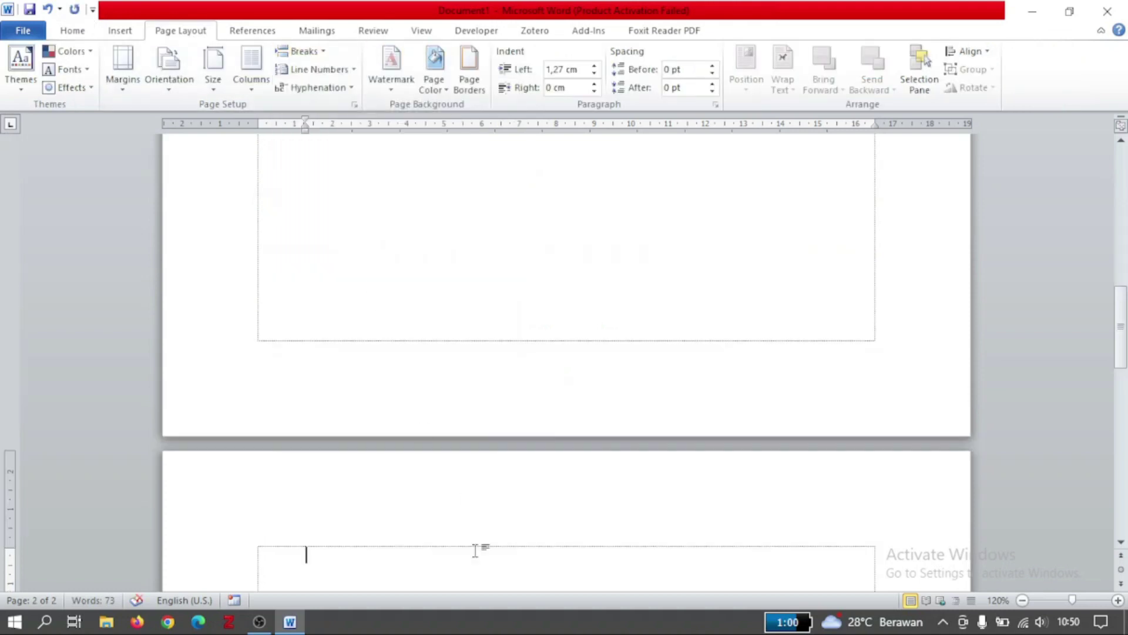
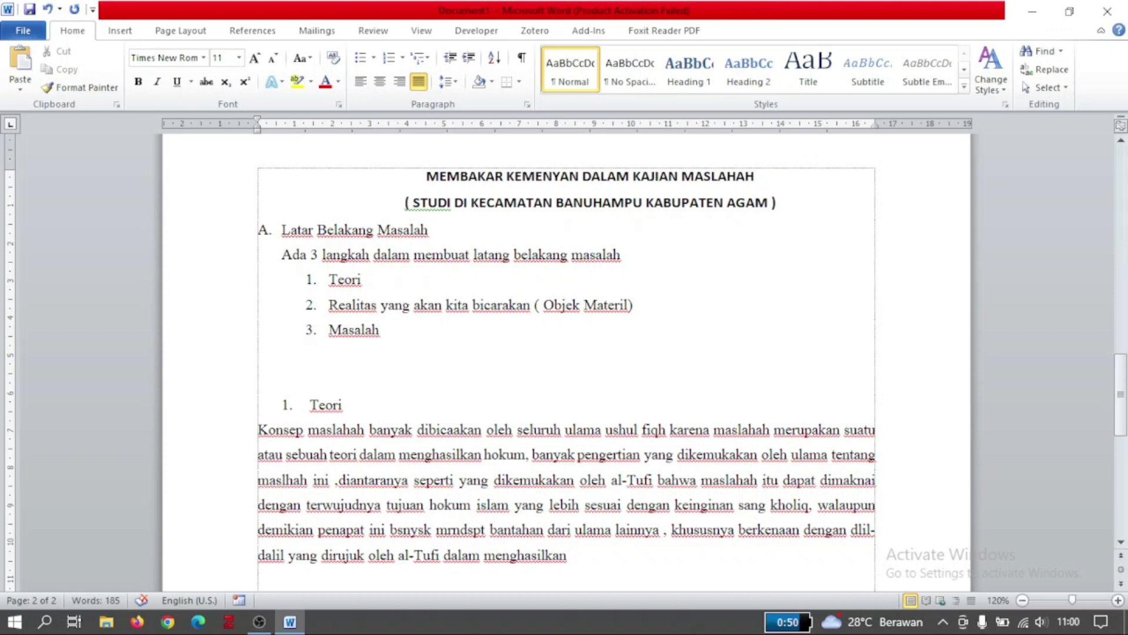
Step: Continue the Teori paragraph after "menghasilkan" with "sebuah maslahah , terkadang dalil yang berasal dari nash ditolak begitu saja"
text(lahah)
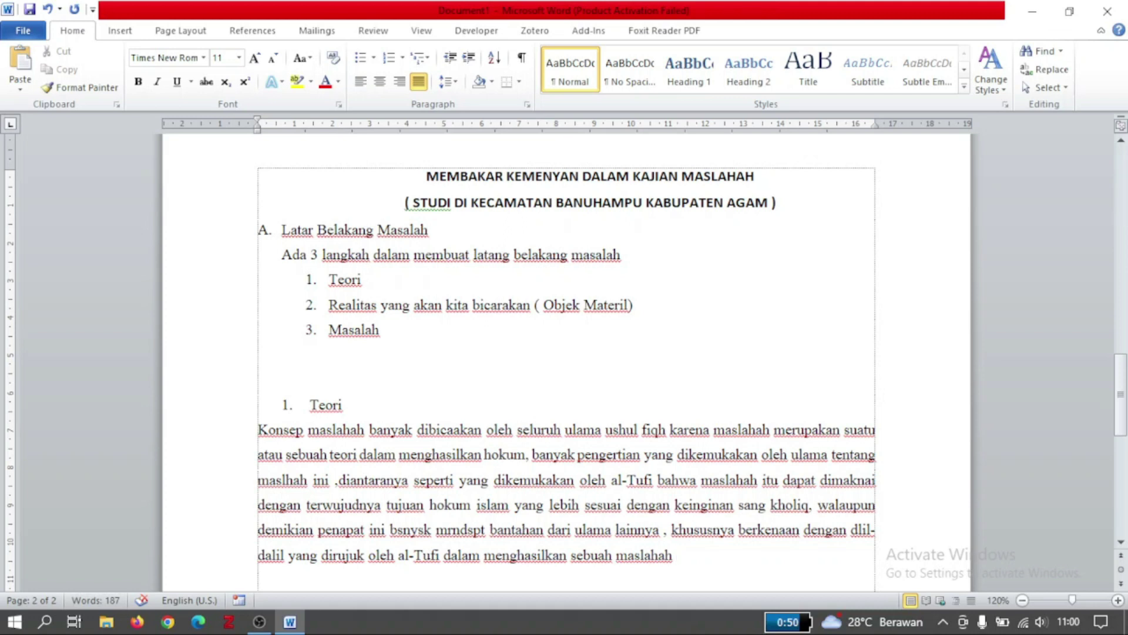
text(, terkadang dalil )
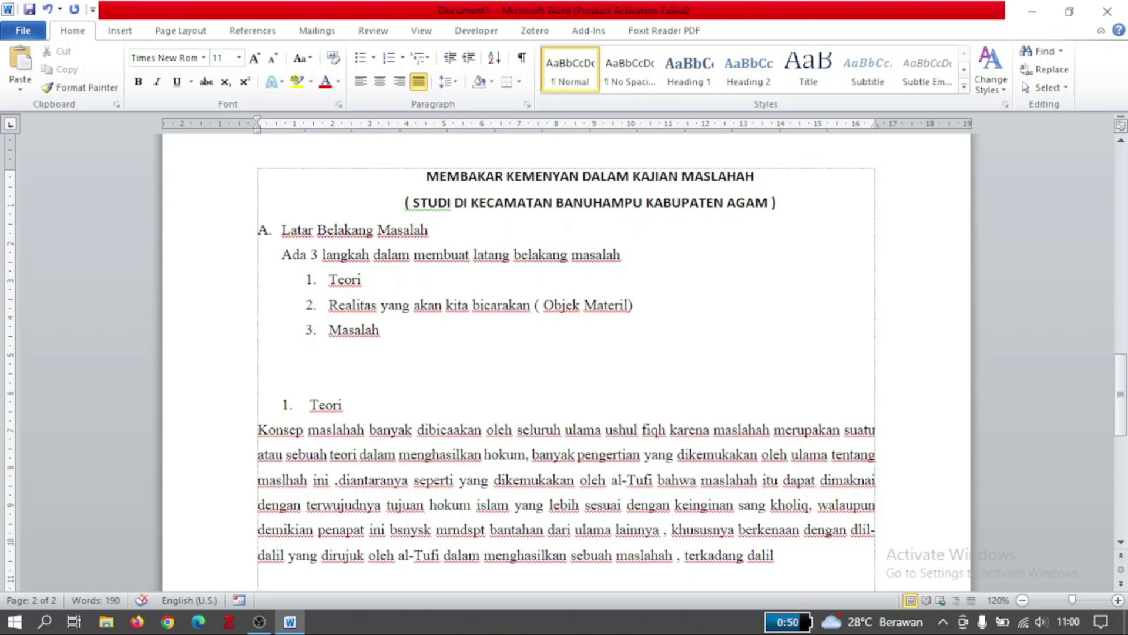
text(yang bers)
key(BackSpace)
text(asal dari nash)
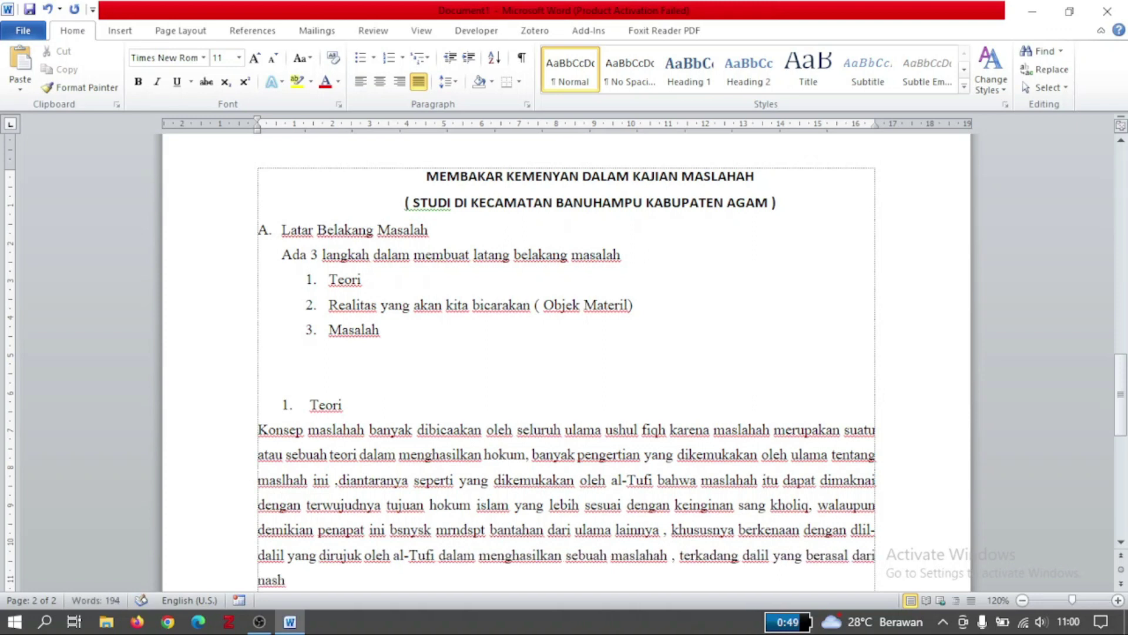
text( ditolak)
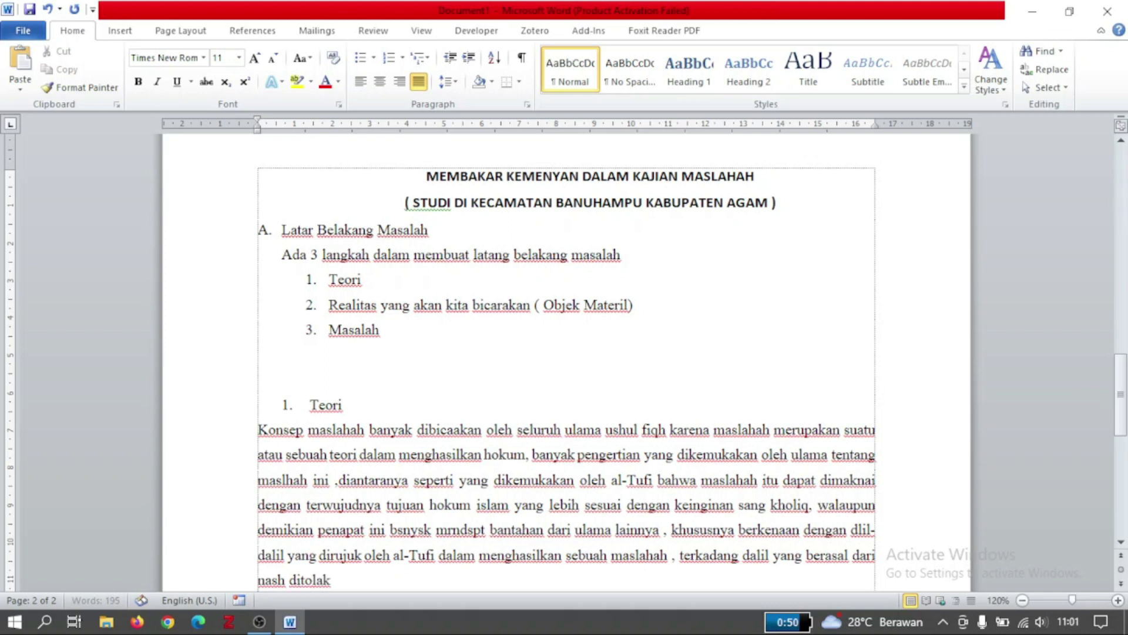
text( begitu saja)
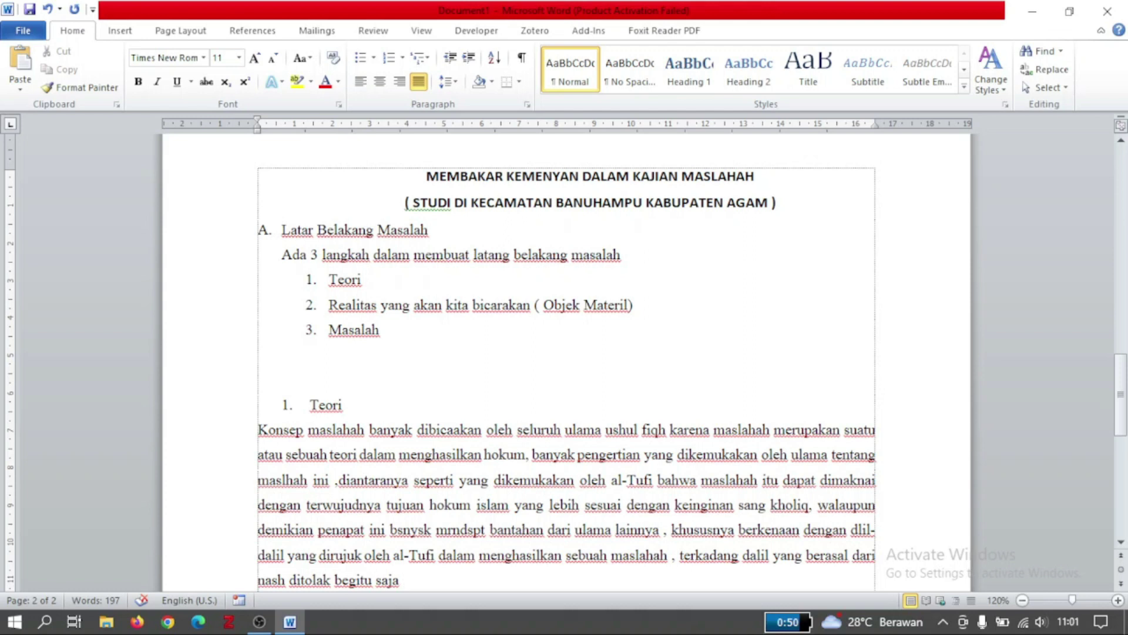
Step: Finish the last sentence of the Teori paragraph with "oleh al –tufi karena menurutnya dalil itu tidaklah menghasilkan maslahah."
text(oleh al -tufi karena menurutnya)
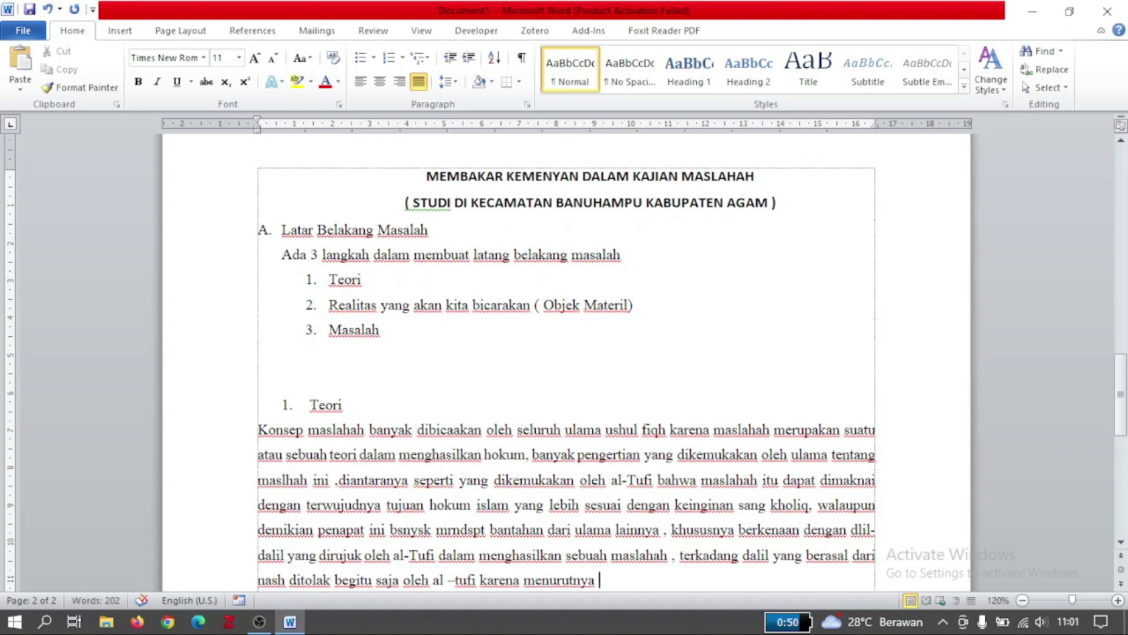
text( dalil itu tidaklah mas)
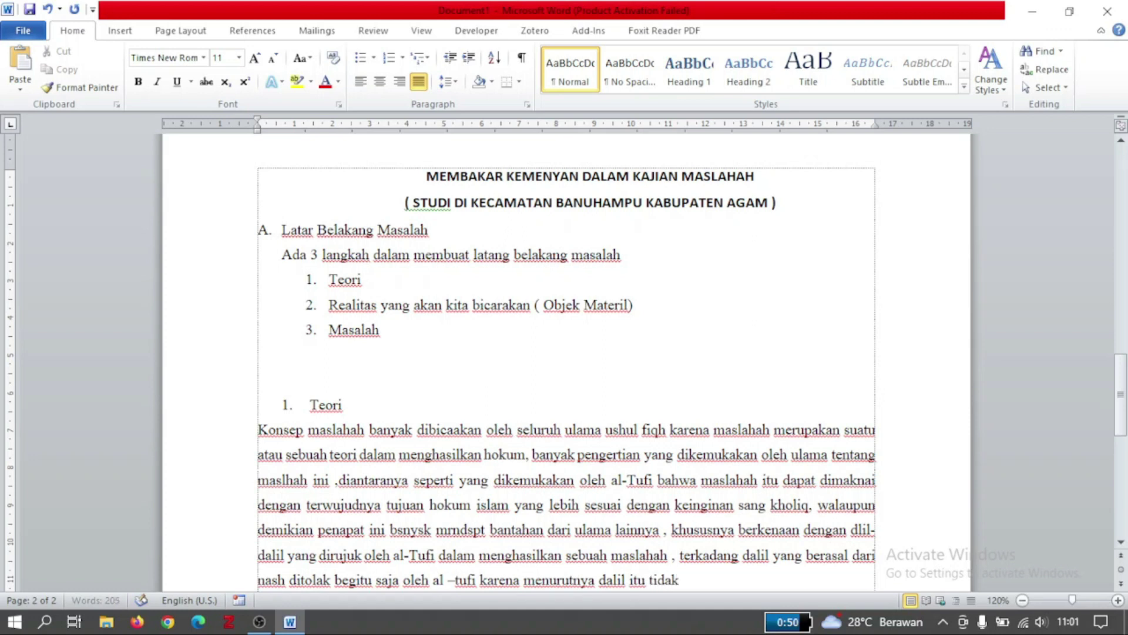
key(BackSpace)
key(BackSpace)
text(e)
text(ngh)
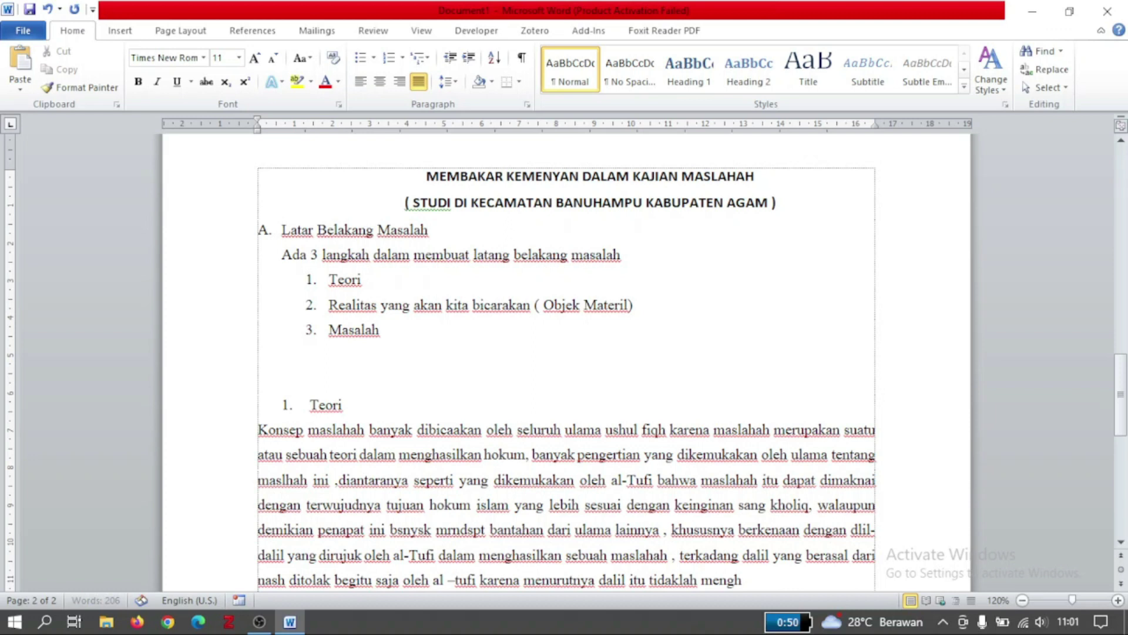
text(asilkan m)
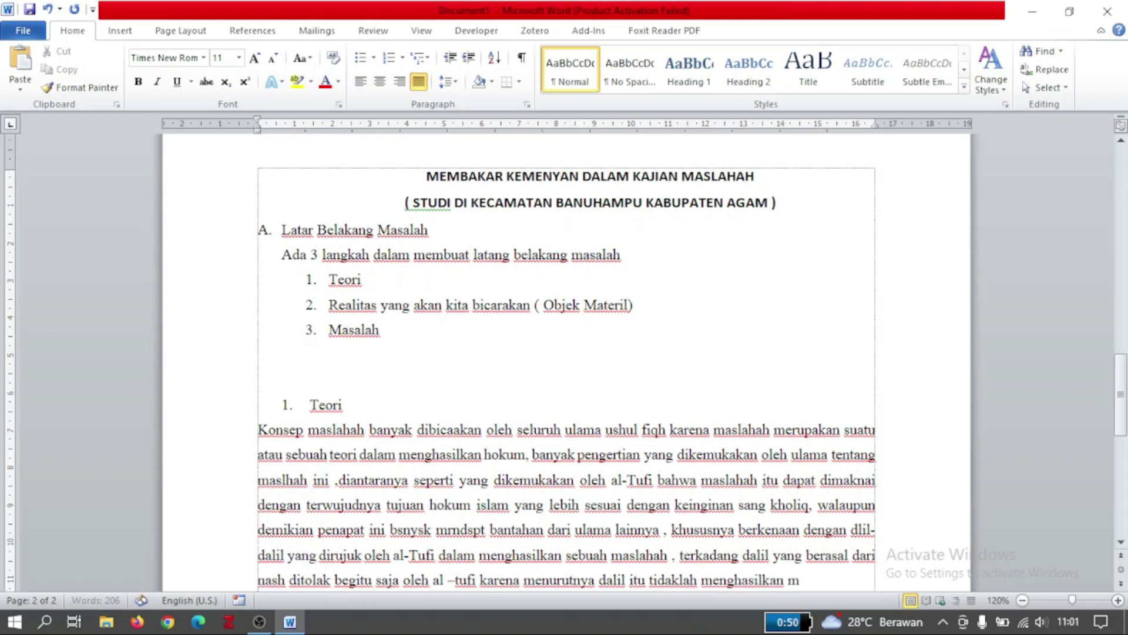
text(aslahah.)
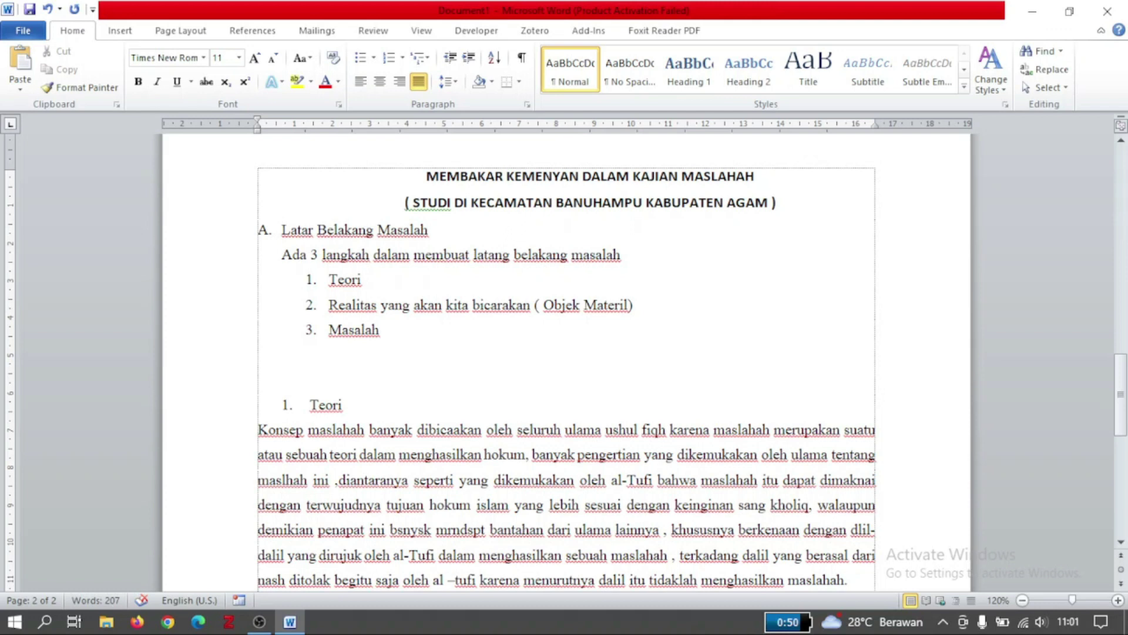
Step: Indent the whole paragraph starting with "Konsep maslahah" so its left edge aligns with the number of the Teori heading
double_click(259, 434)
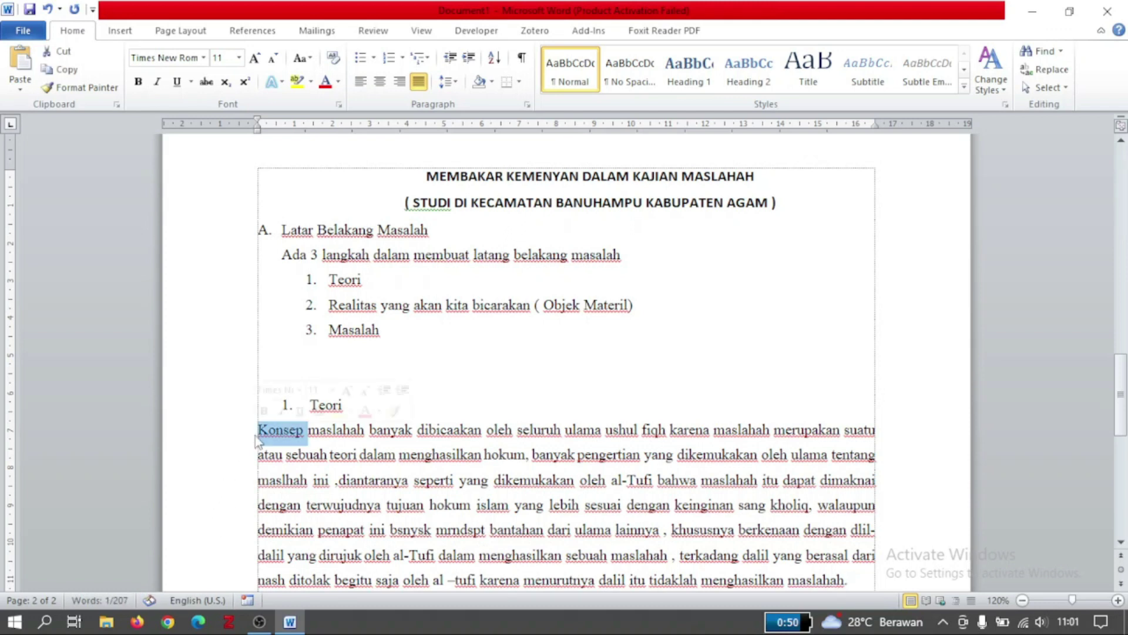
click(257, 438)
key(Tab)
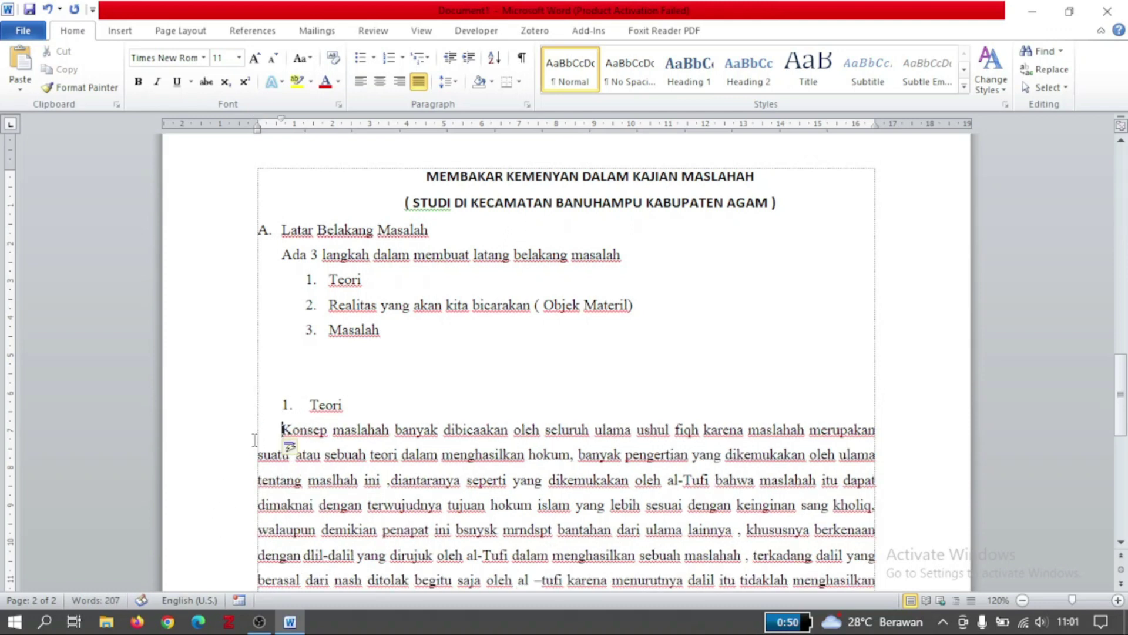
key(Tab)
click(255, 460)
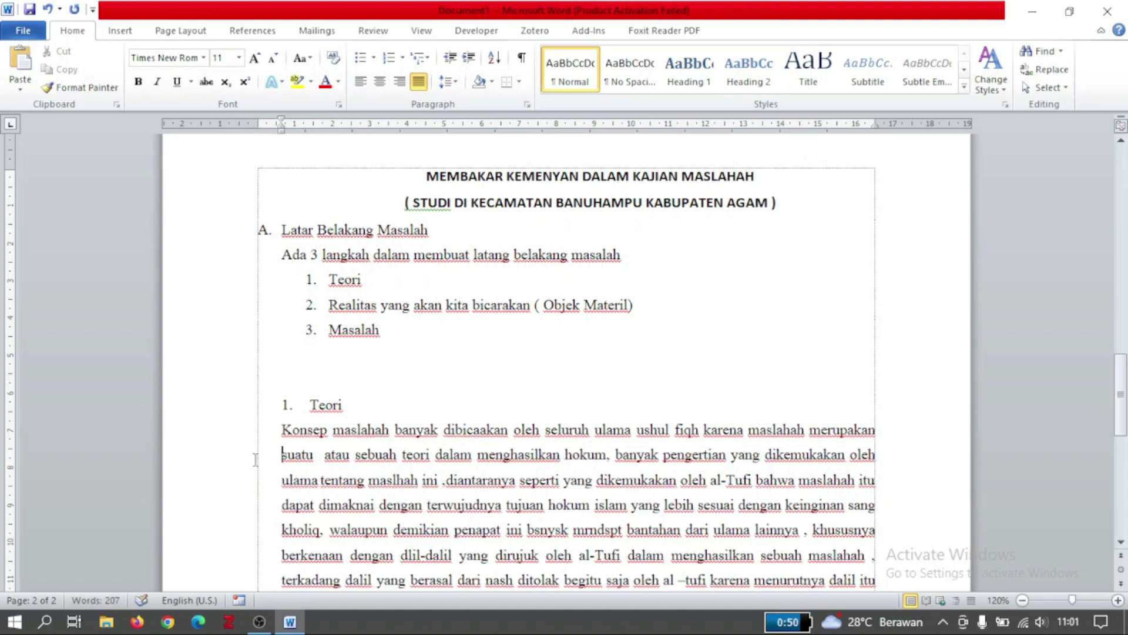
double_click(283, 432)
key(Tab)
scroll(293, 428, down, 1)
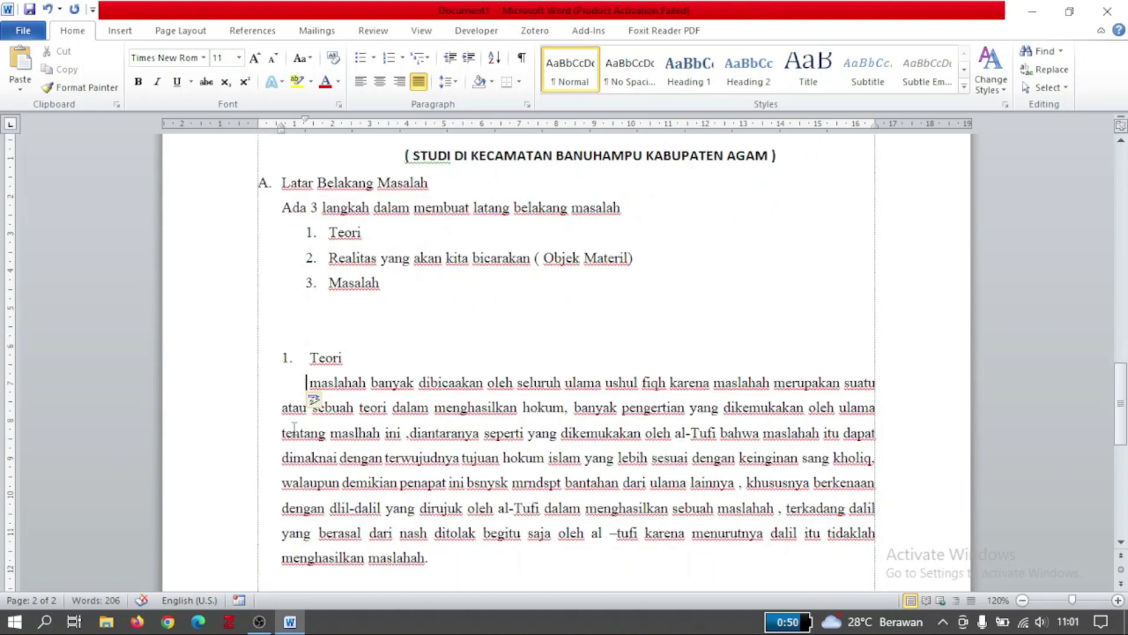
key(ctrl+z)
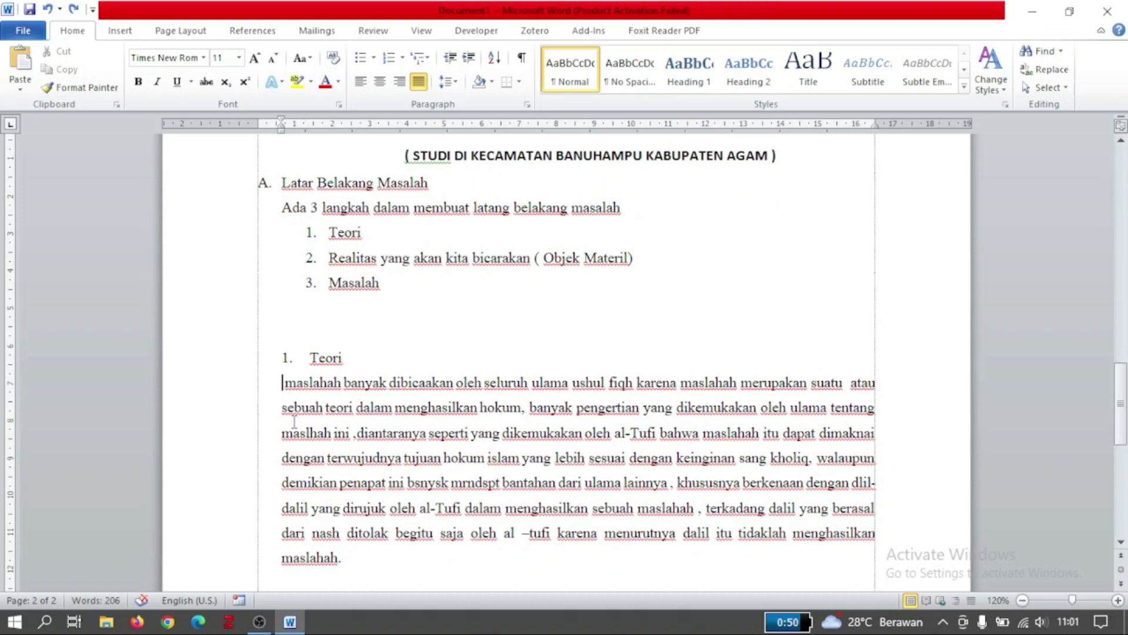
key(ctrl+z)
Step: Add a first-line indent before "Konsep" in the Teori paragraph
click(281, 385)
key(Tab)
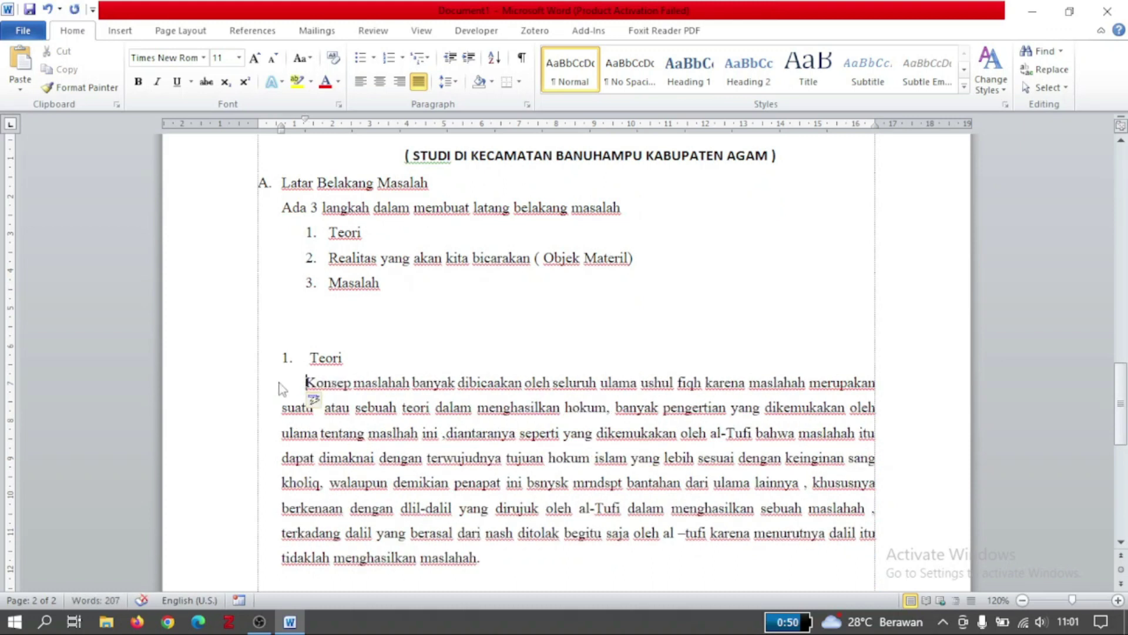
scroll(386, 382, up, 1)
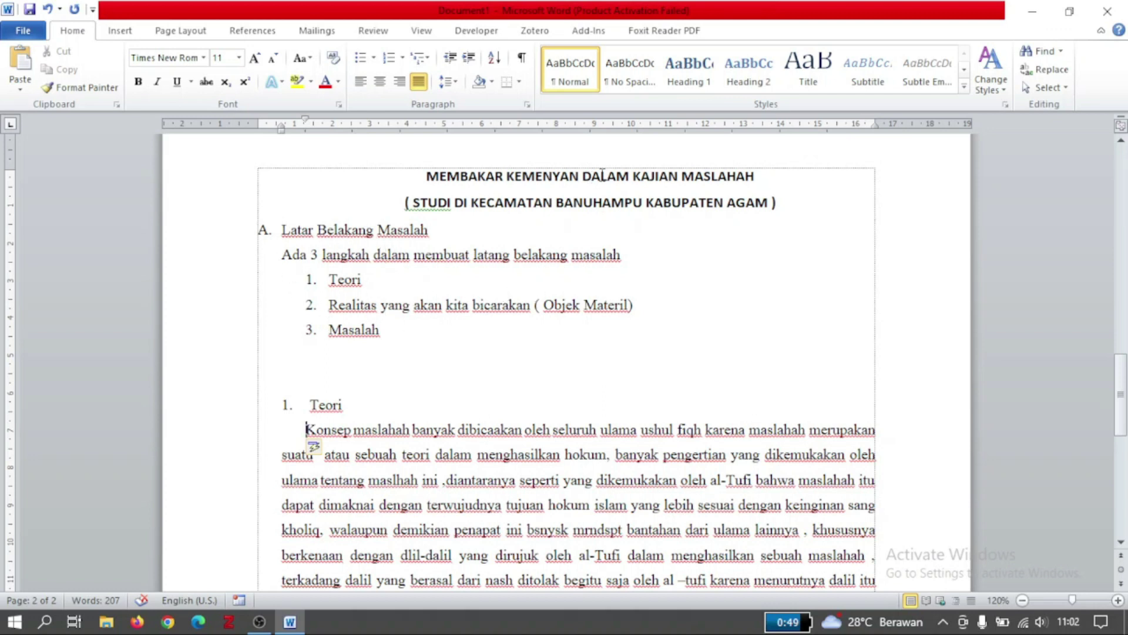
Step: Review the "KAJIAN MASLAHAH" part of the title, the three-step background outline, and the Teori paragraph
drag(633, 177, 742, 177)
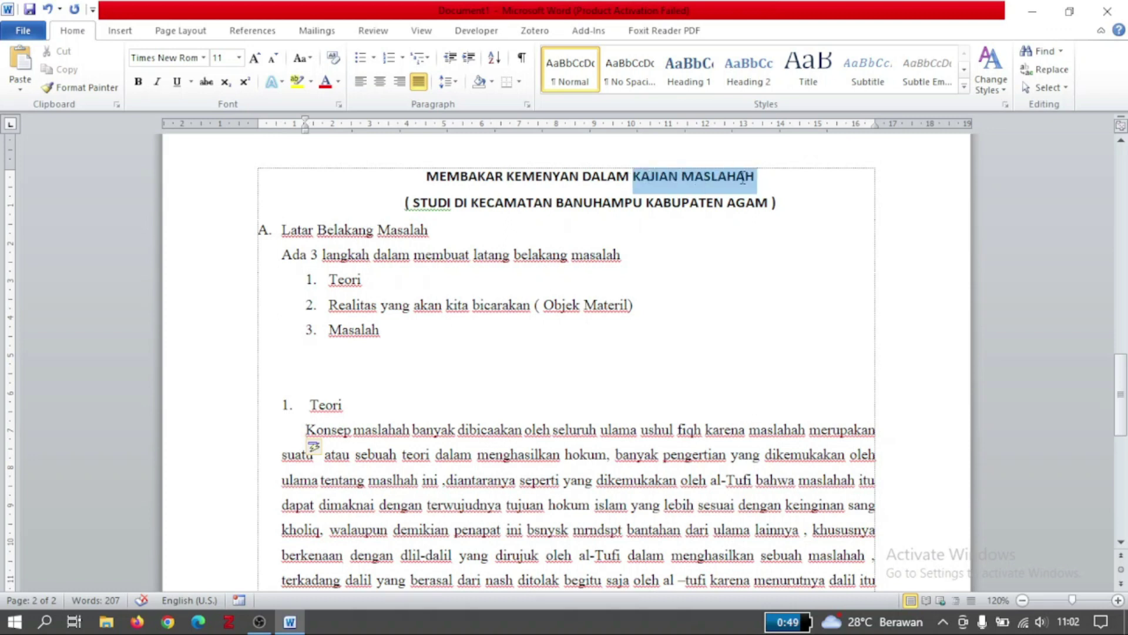
click(732, 256)
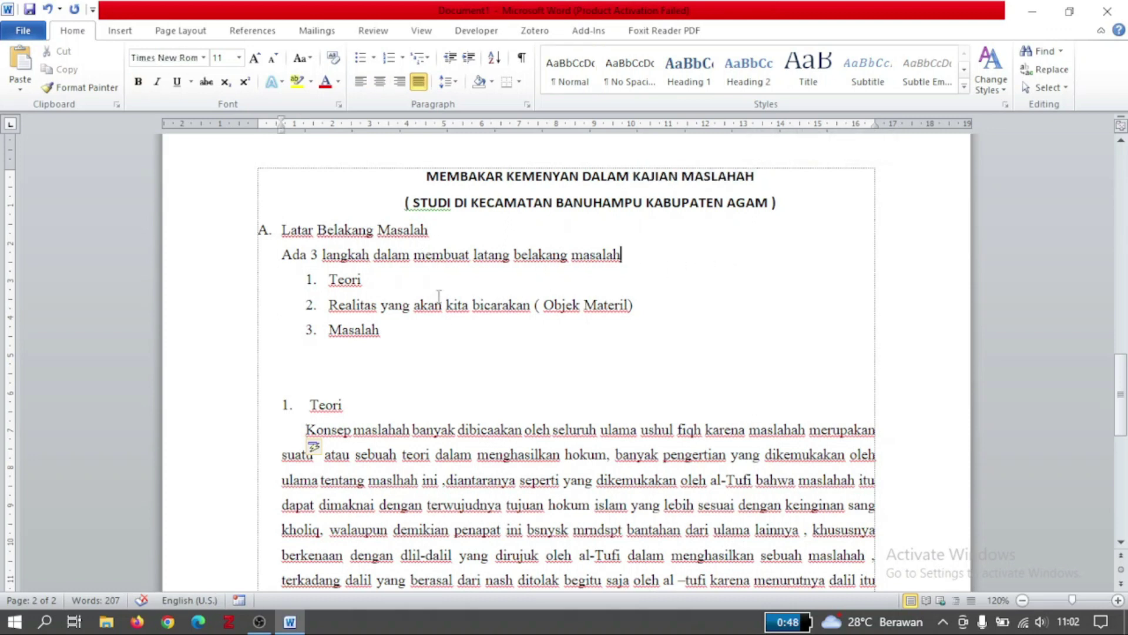
scroll(414, 385, down, 3)
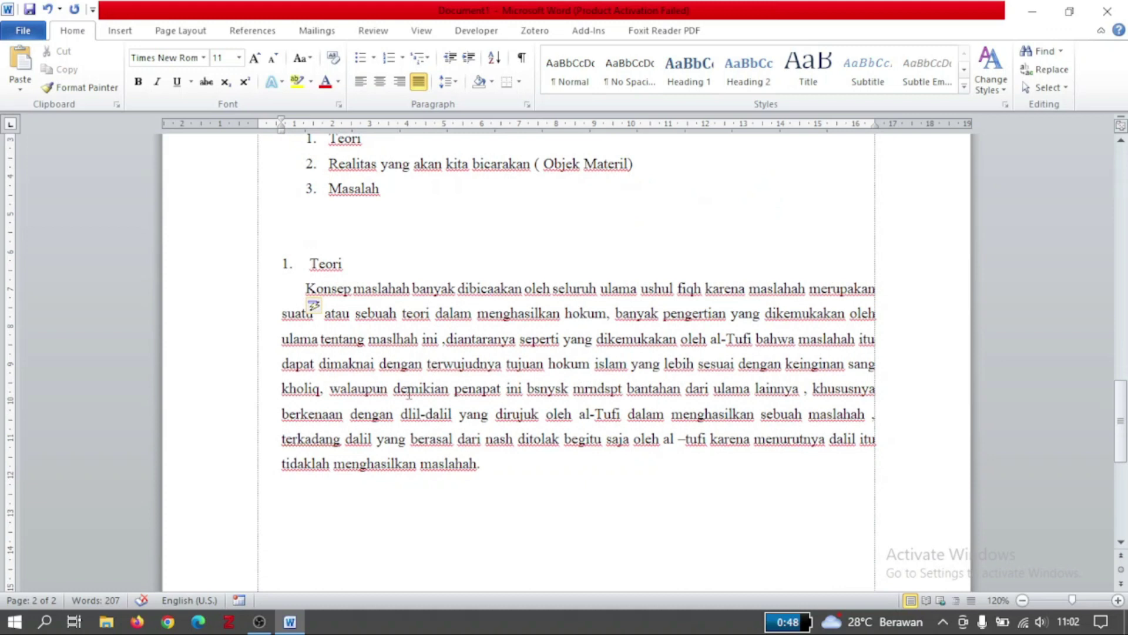
scroll(409, 393, up, 4)
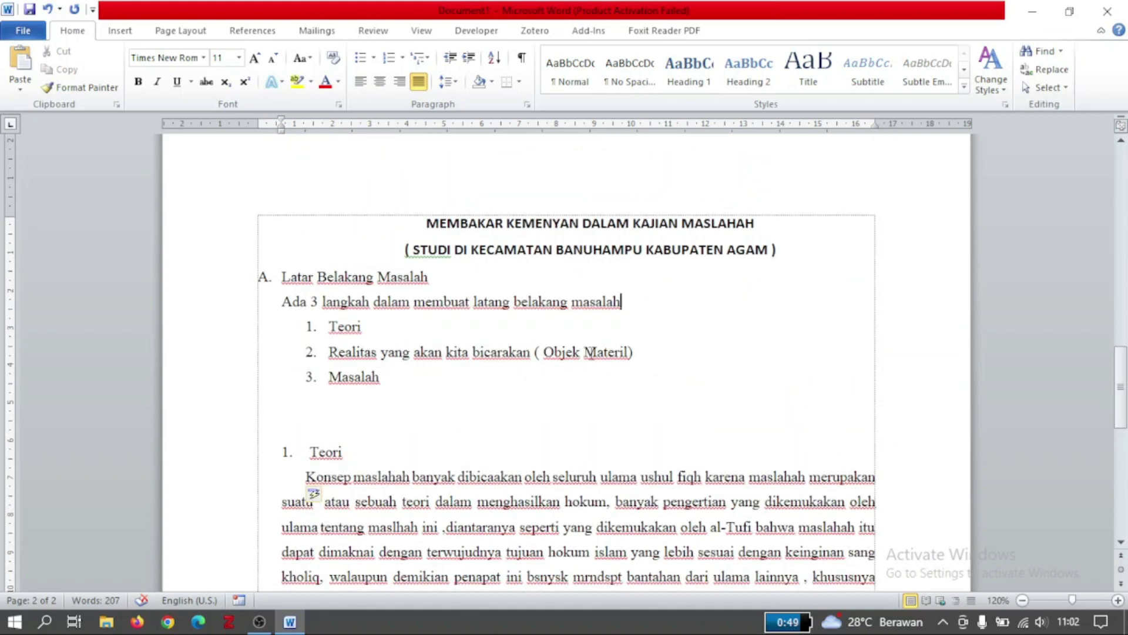
scroll(588, 353, down, 3)
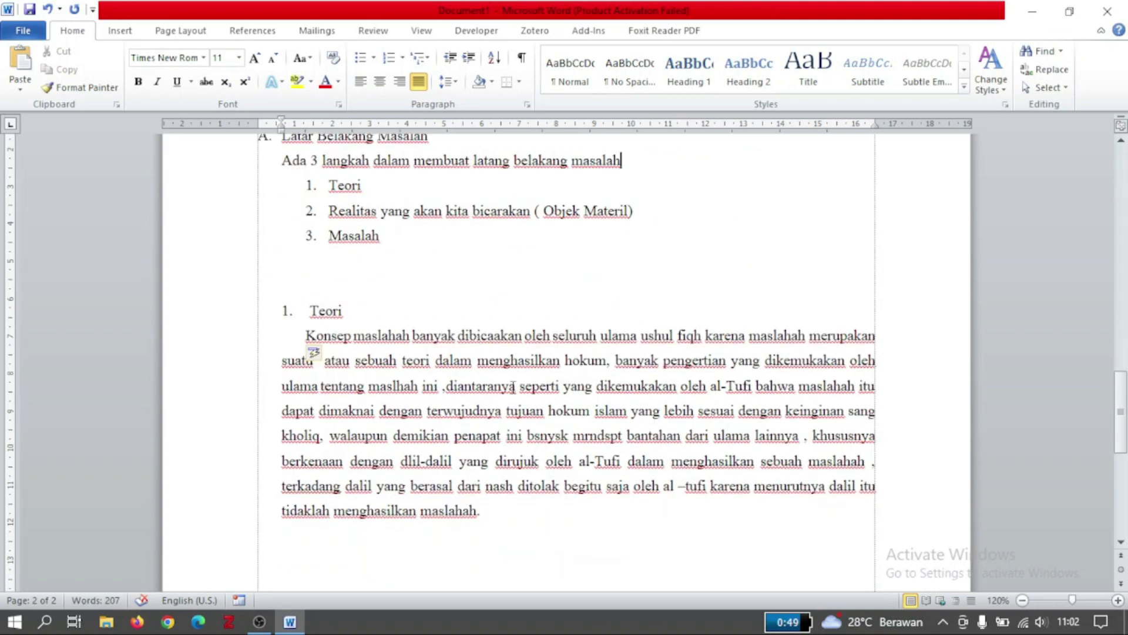
scroll(554, 311, up, 2)
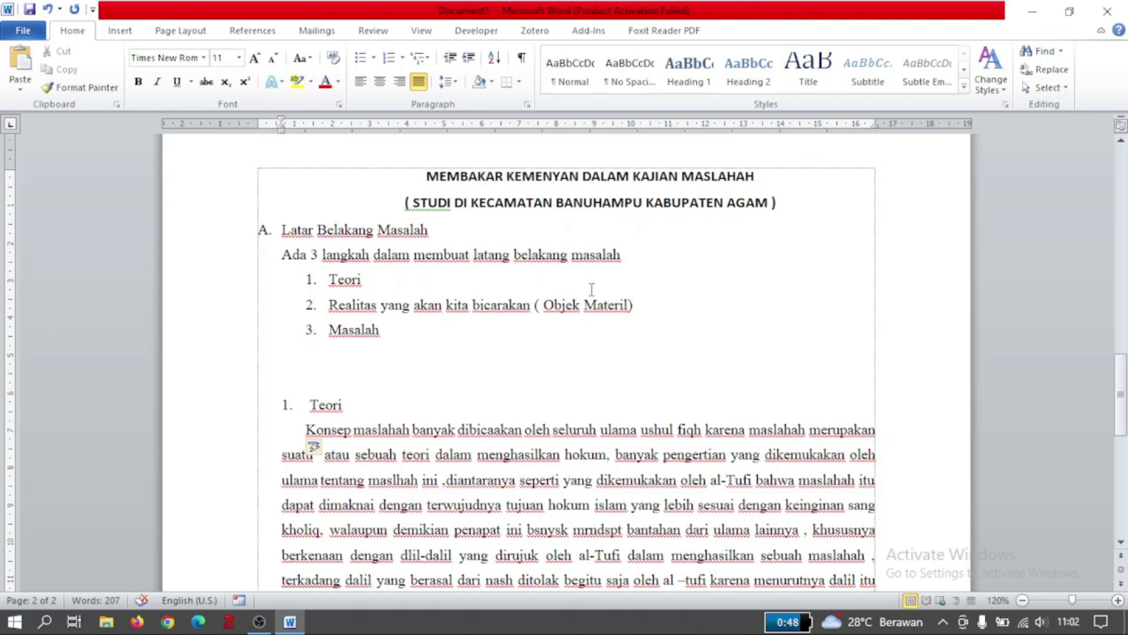
scroll(535, 303, down, 2)
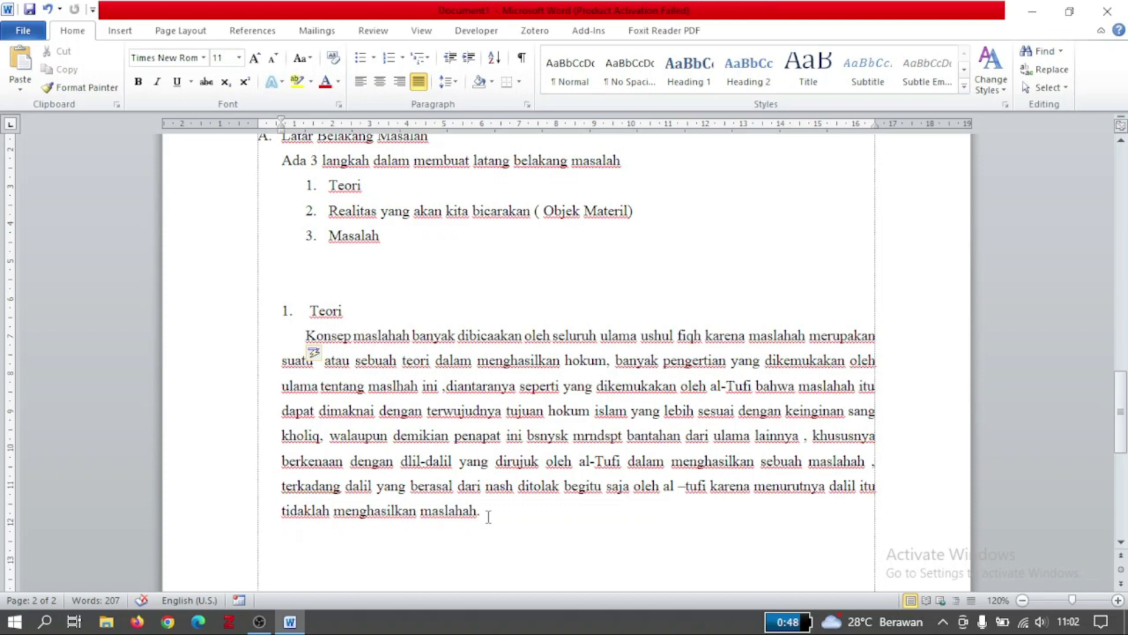
scroll(489, 505, up, 5)
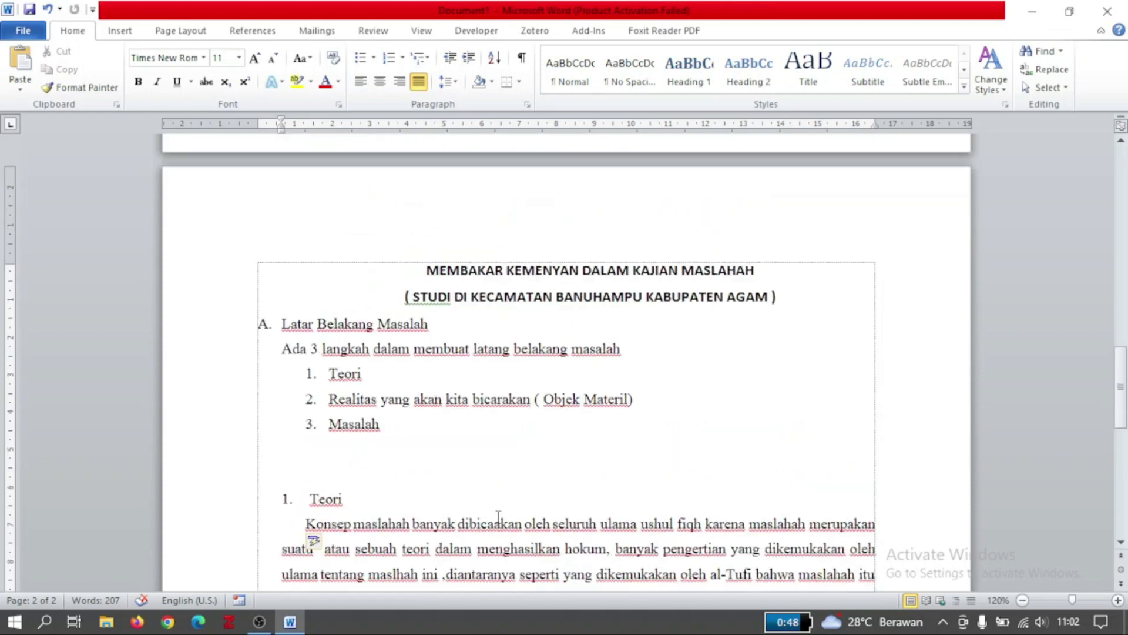
scroll(553, 411, down, 2)
scroll(559, 414, down, 4)
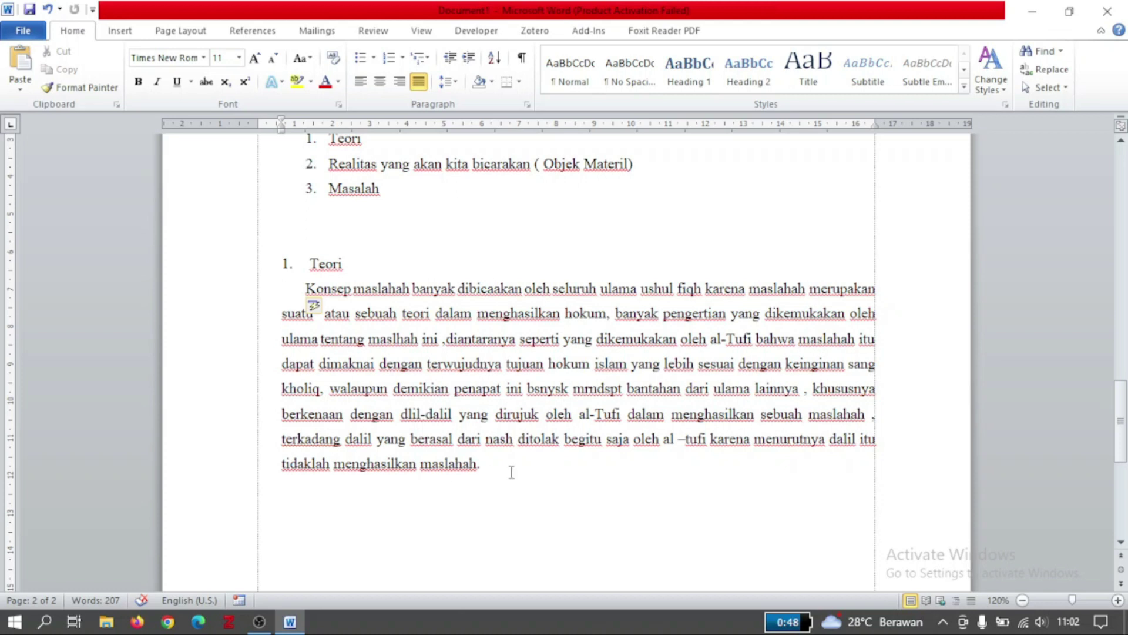
Step: Start an indented line below the Teori paragraph reading "Bisa dibuat dalam 3-7 paragrah"
click(342, 530)
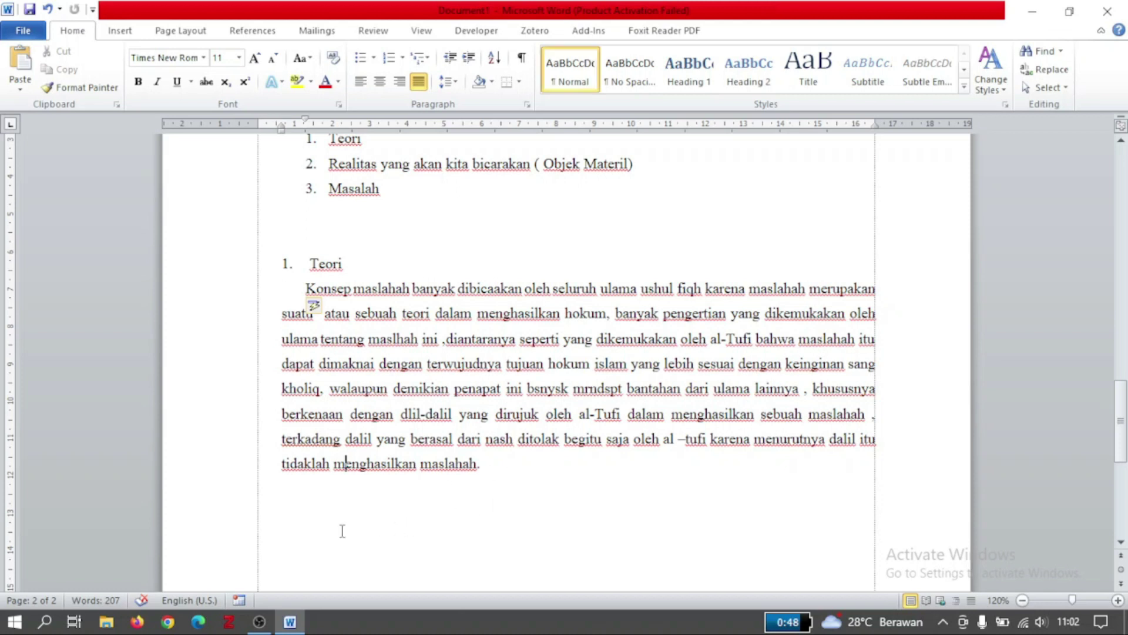
double_click(614, 537)
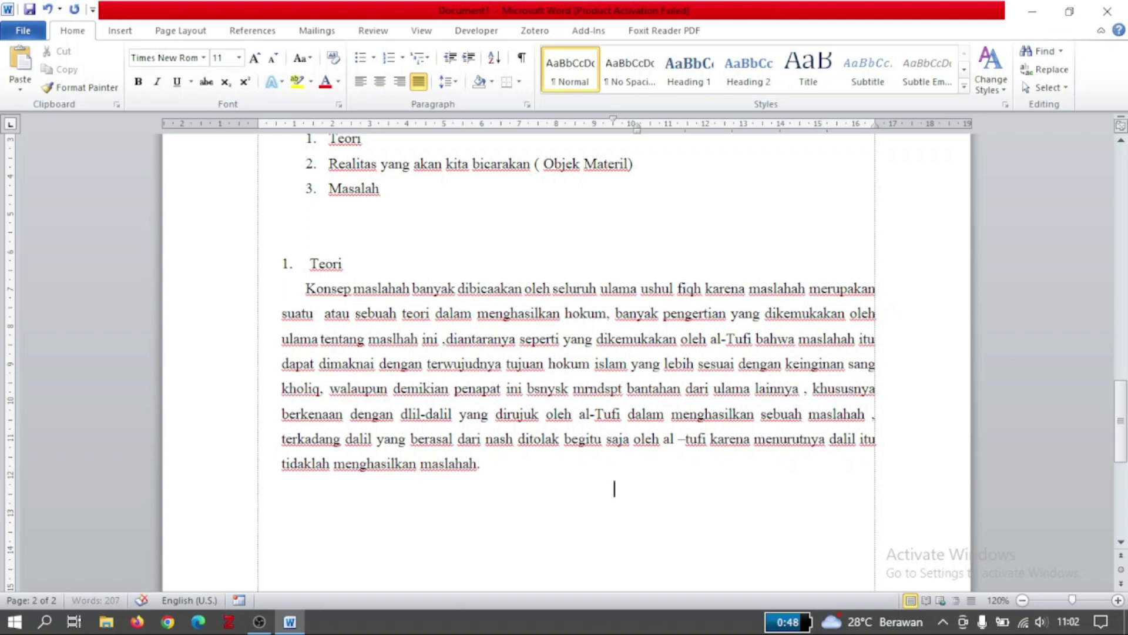
key(BackSpace)
key(Tab)
text(busa)
key(BackSpace)
key(BackSpace)
key(BackSpace)
key(BackSpace)
text(is)
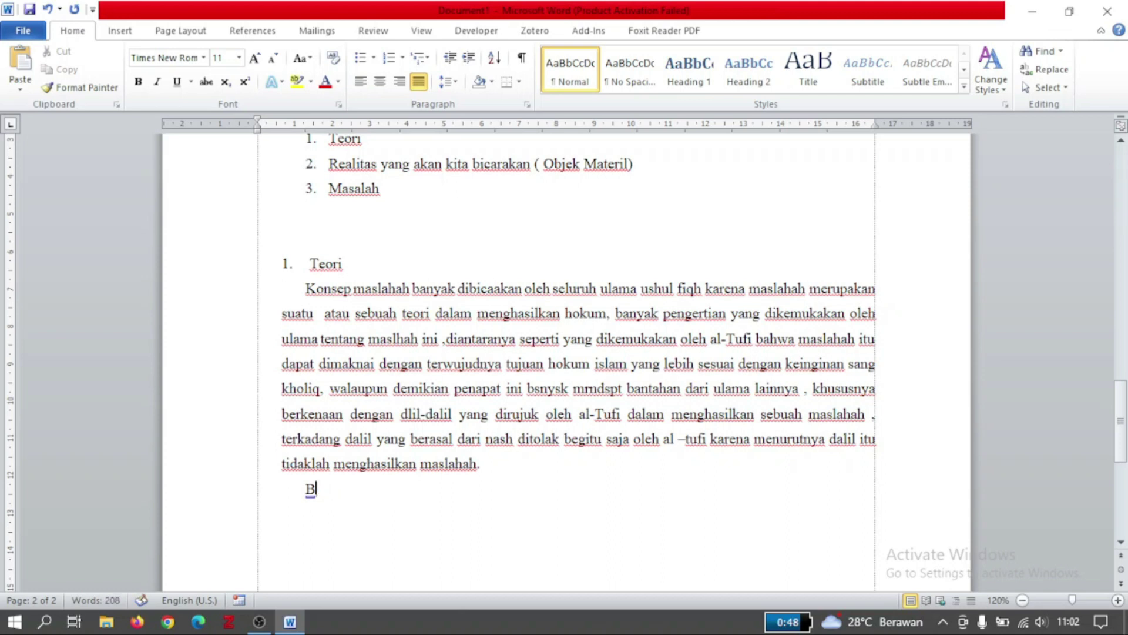
text(a da)
key(BackSpace)
text(ibuat dalam )
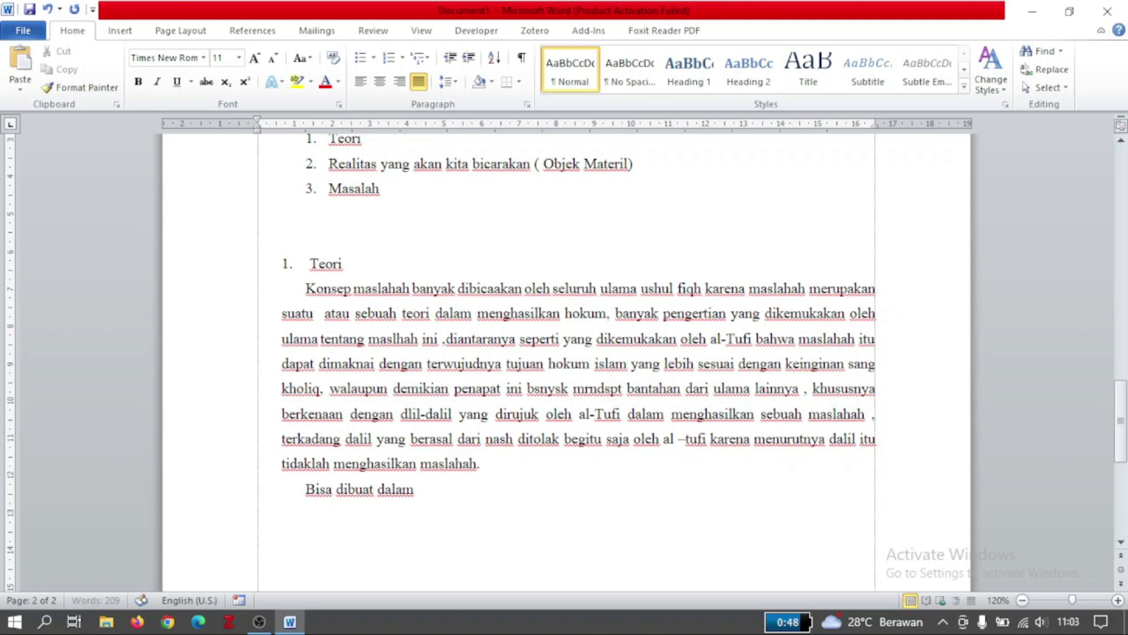
text(3-7 paragrah )
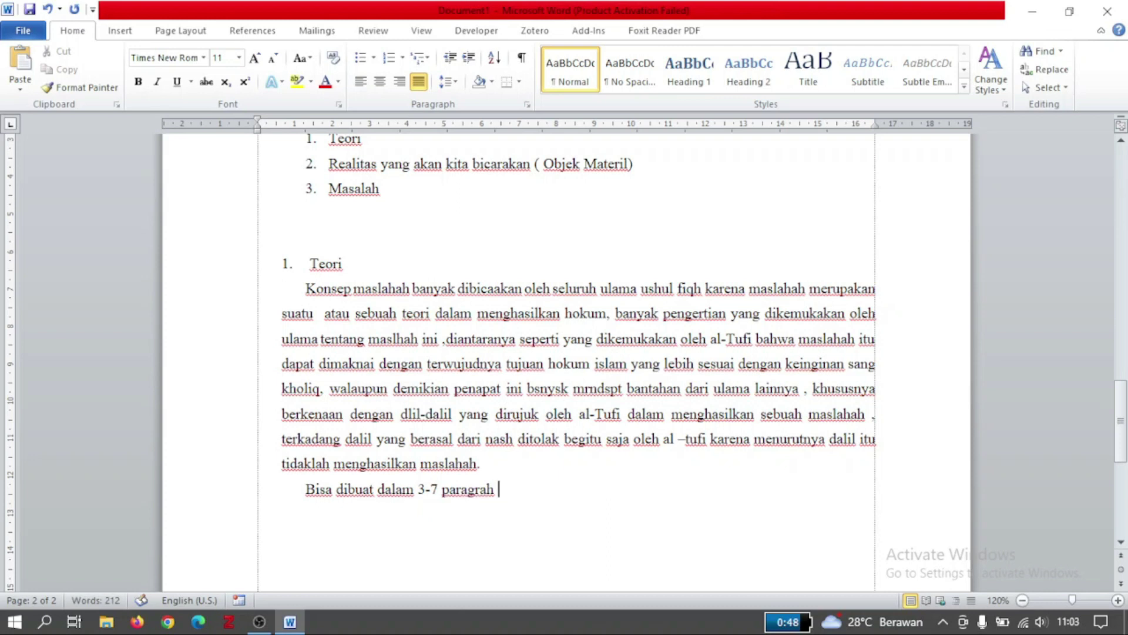
Step: Complete the line after "3-7 paragrah" with "( tergantung kebutuhan teori yang akan kita jelaskan)"
text(( tergantung )
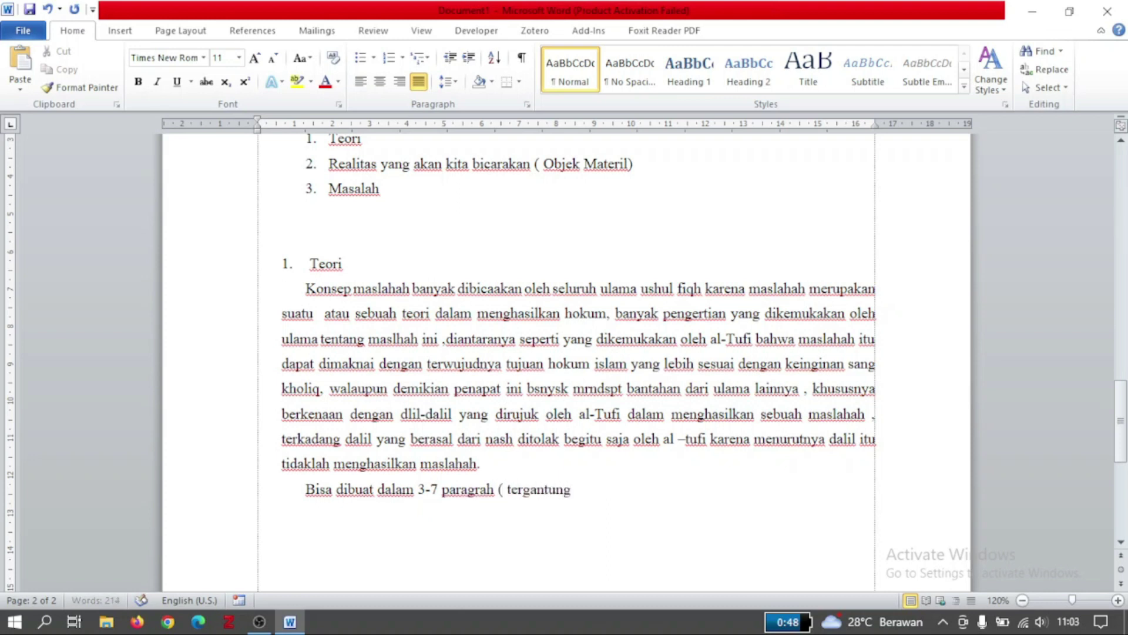
text(kebutuhan t)
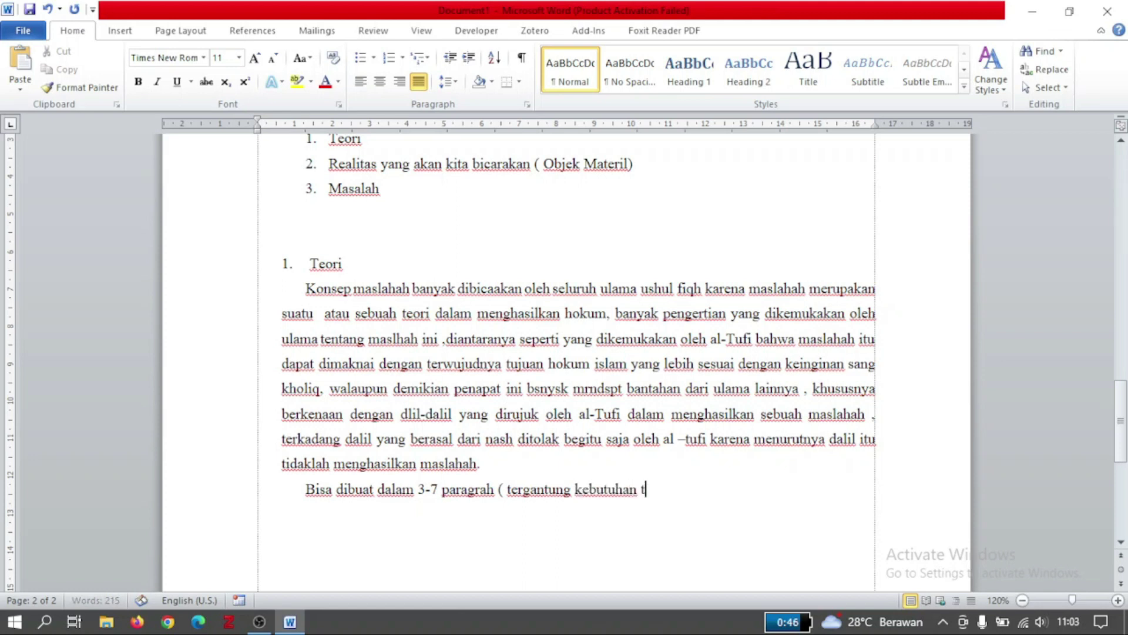
text(eori yang akan kita jelaskan))
Step: Add numbered heading 2, "Realitas yang akan kita bicarakan ( Objek Materil)", with an empty unnumbered line below it
key(Return)
text(2.)
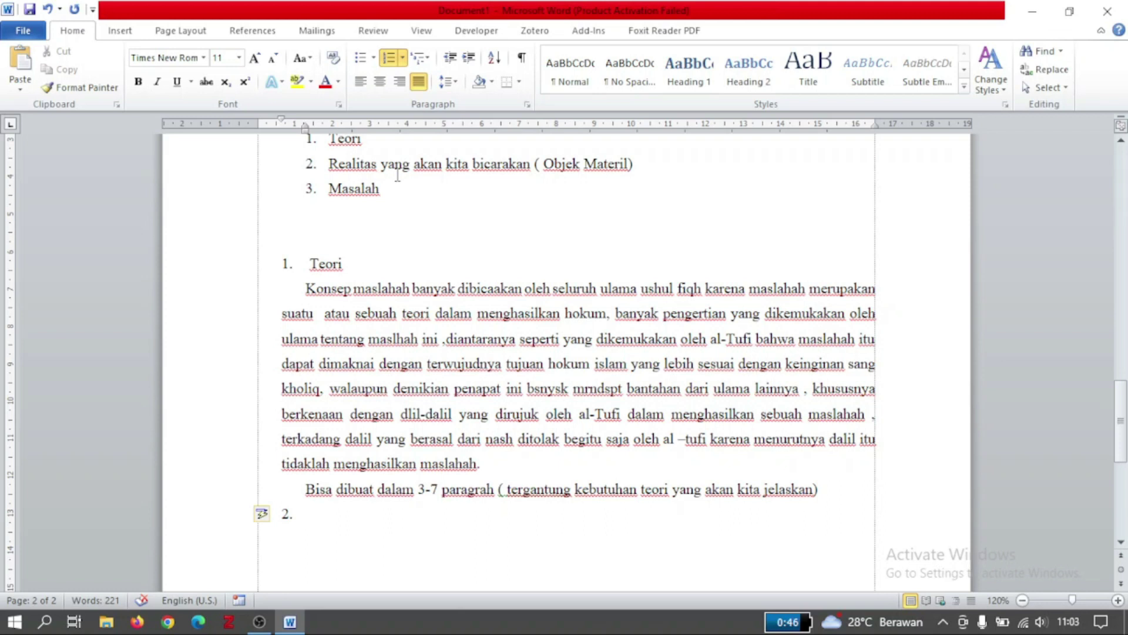
text(Realitas yang ka)
key(BackSpace)
key(BackSpace)
text(a)
text(kan)
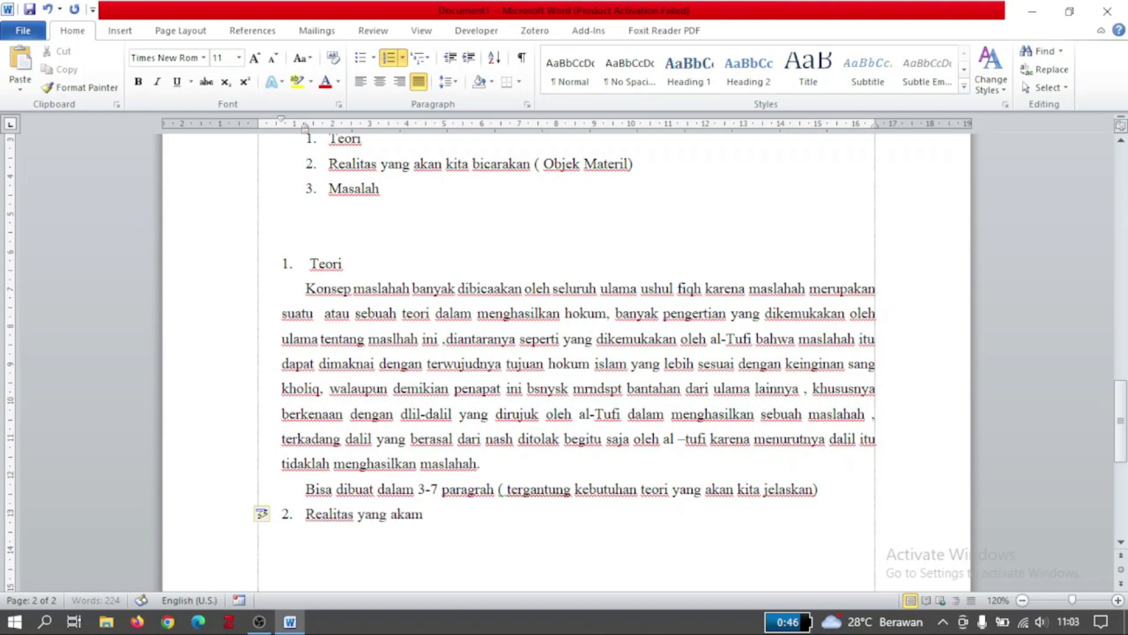
key(BackSpace)
key(BackSpace)
text(n kita bicara)
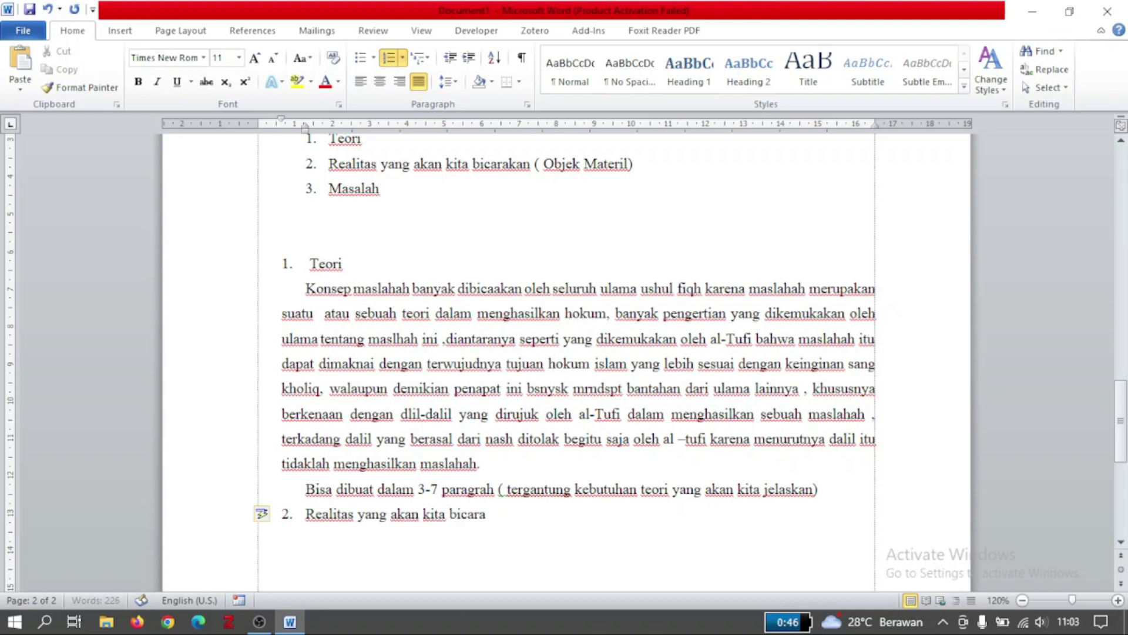
text(kan ( )
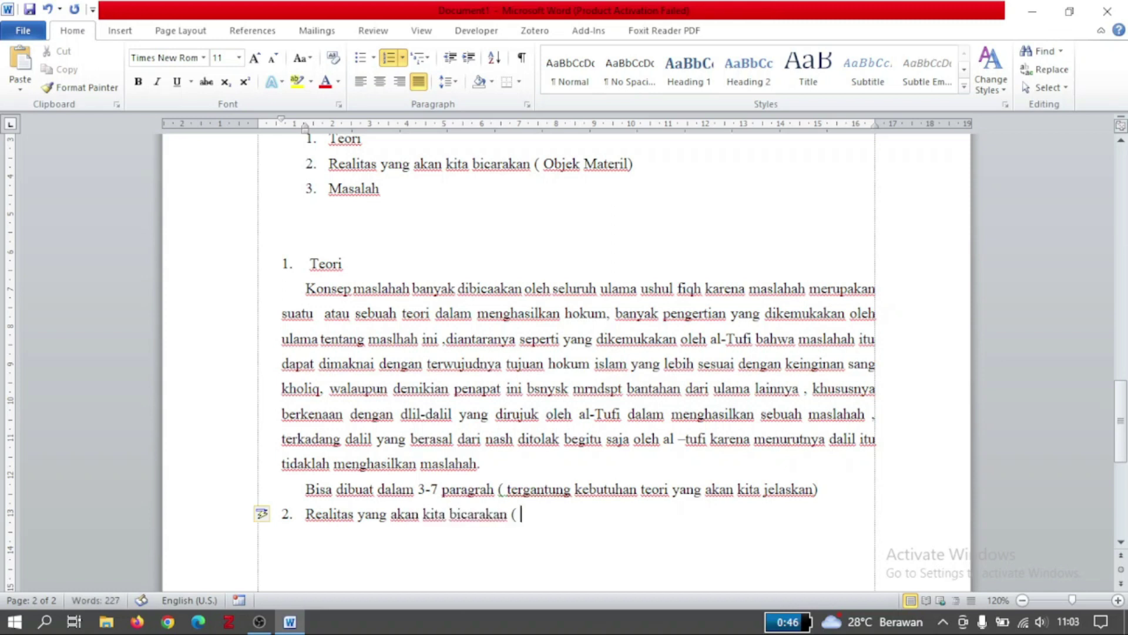
text(Objek Materil))
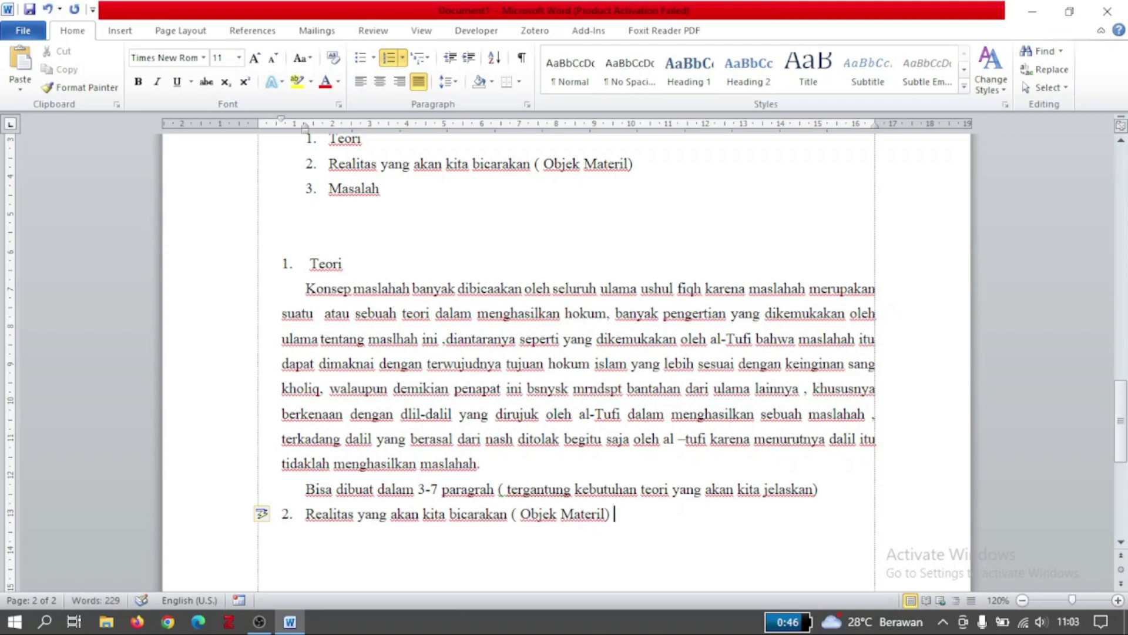
key(Return)
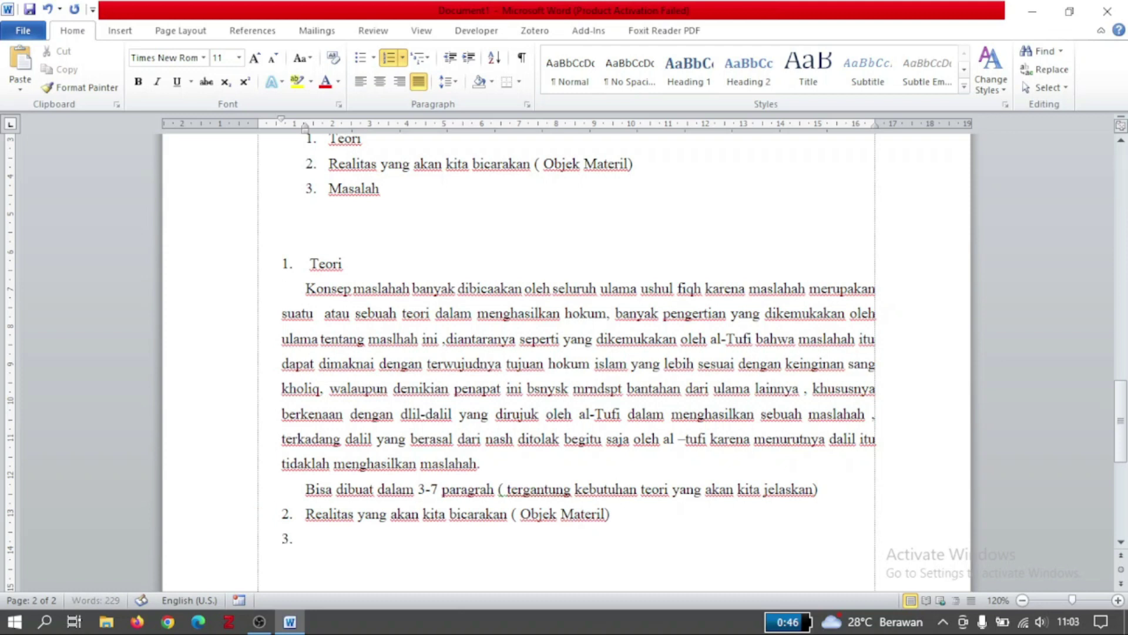
key(BackSpace)
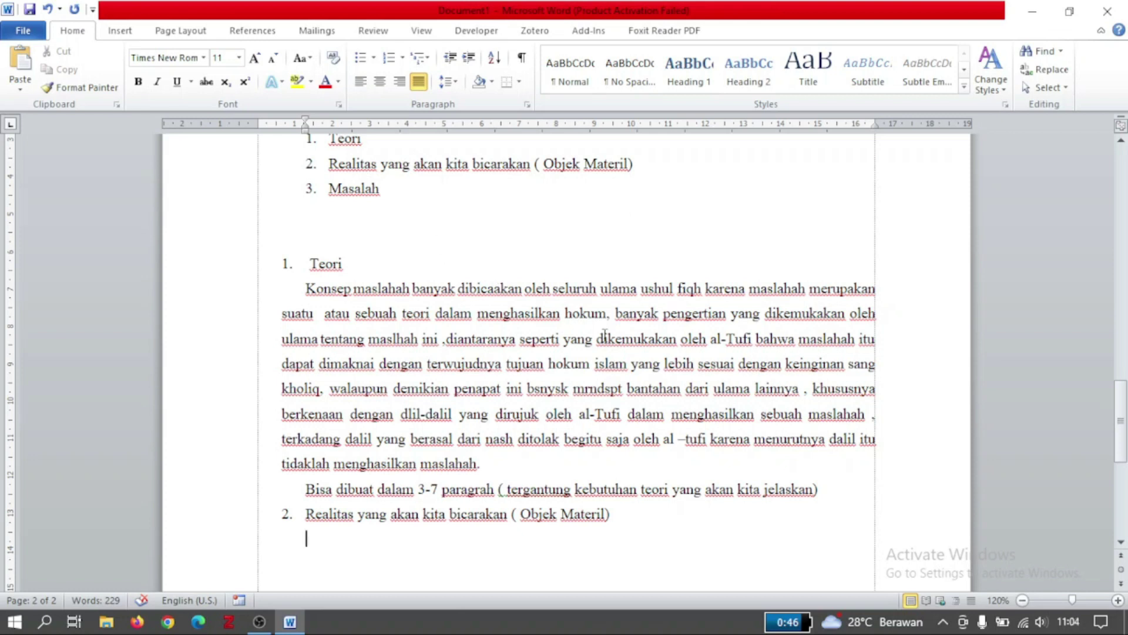
Step: Append "membakar kemenyan" in bold to the end of the Realitas heading numbered 2
scroll(605, 335, up, 3)
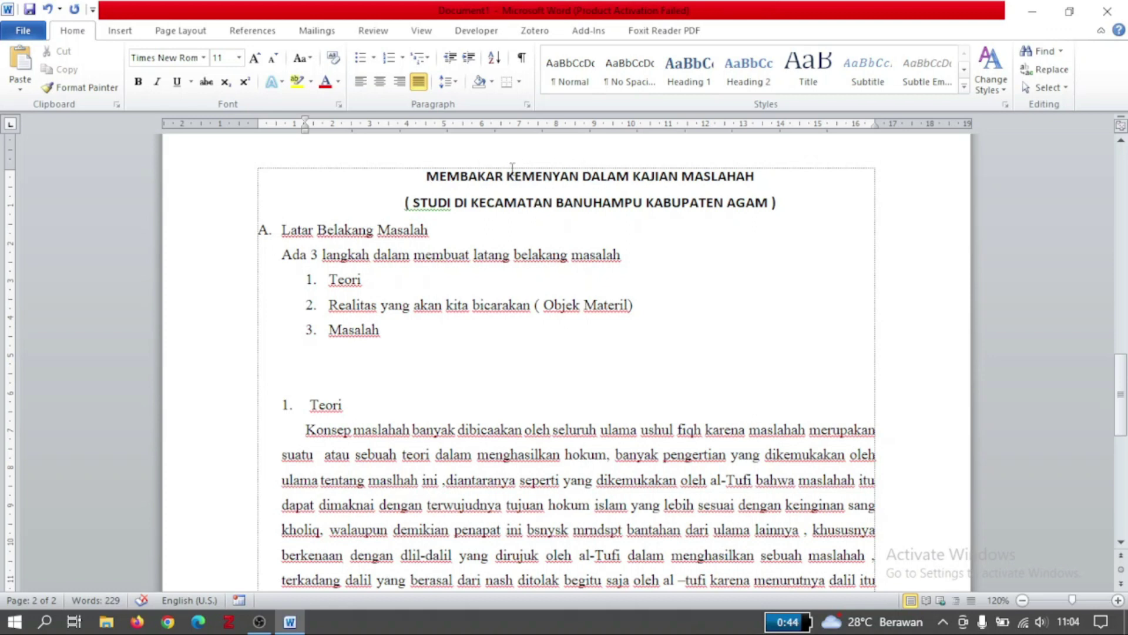
scroll(405, 457, down, 3)
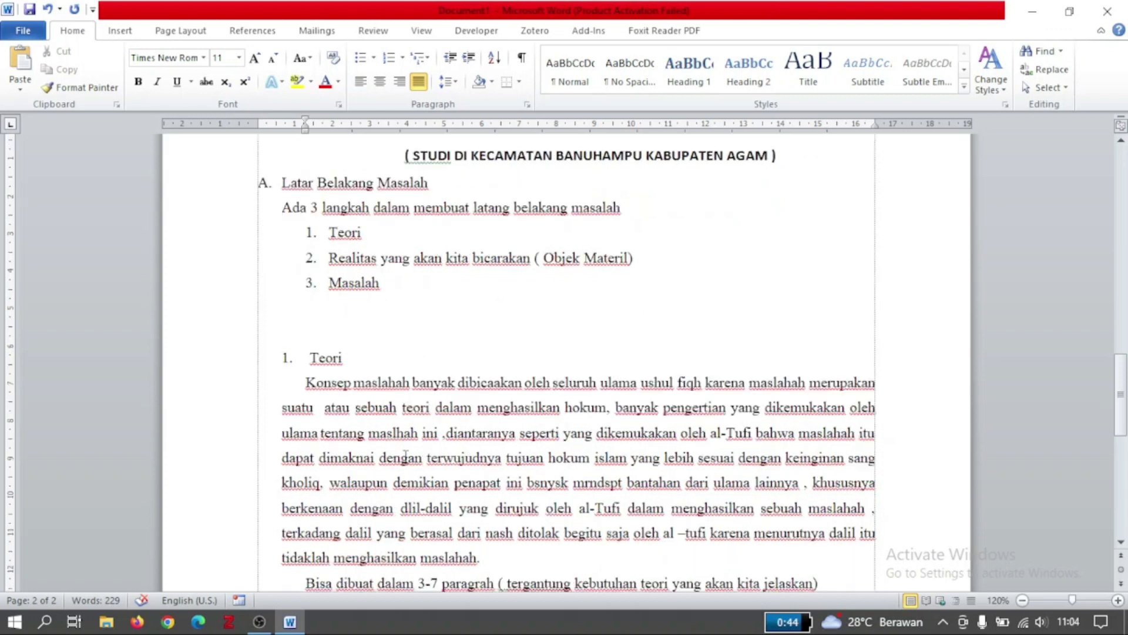
scroll(405, 457, down, 3)
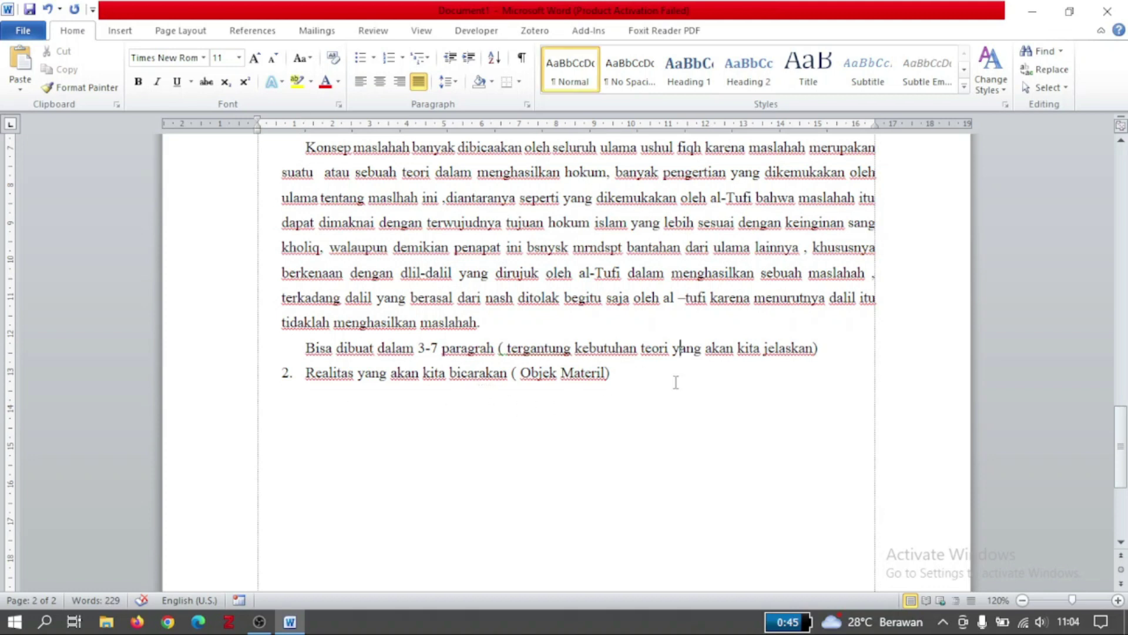
click(627, 381)
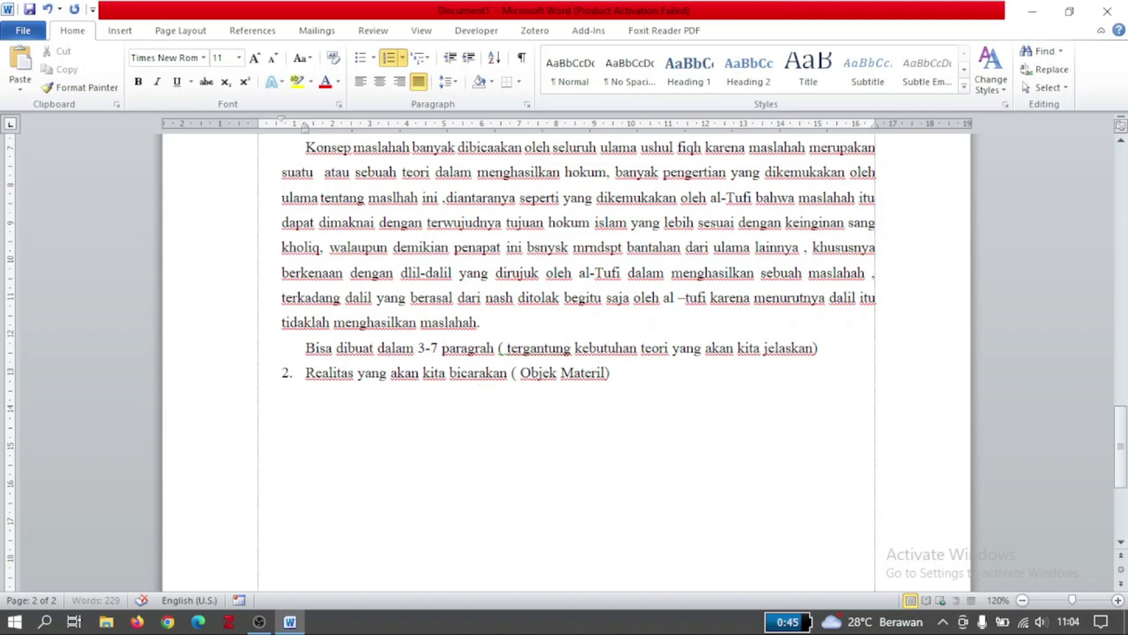
key(ctrl+b)
text(membakar)
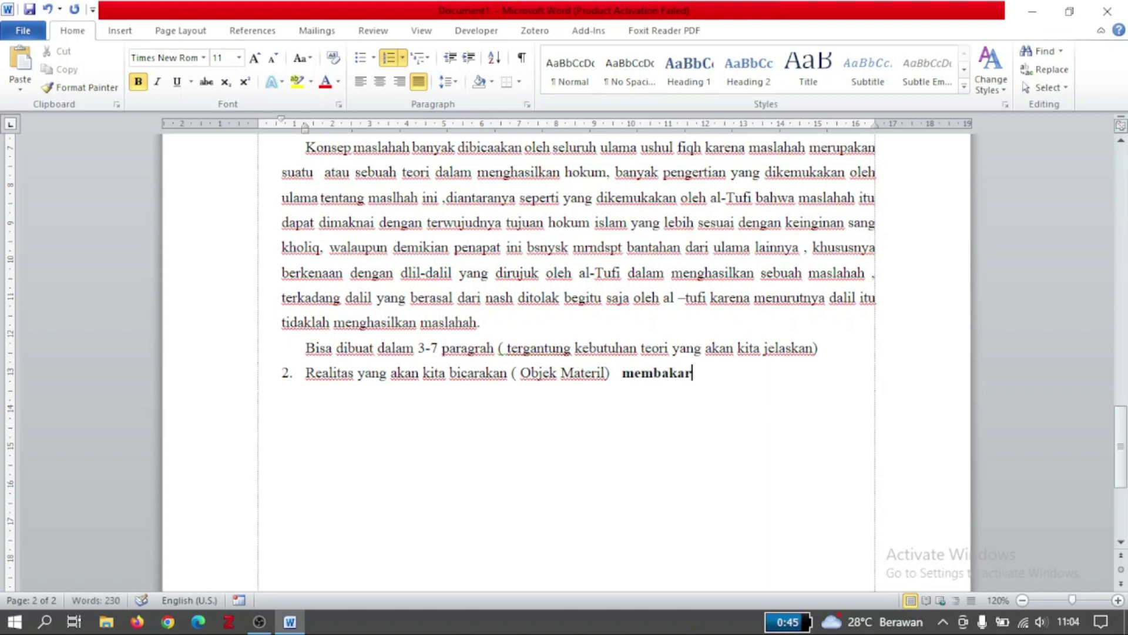
text( kemenyan)
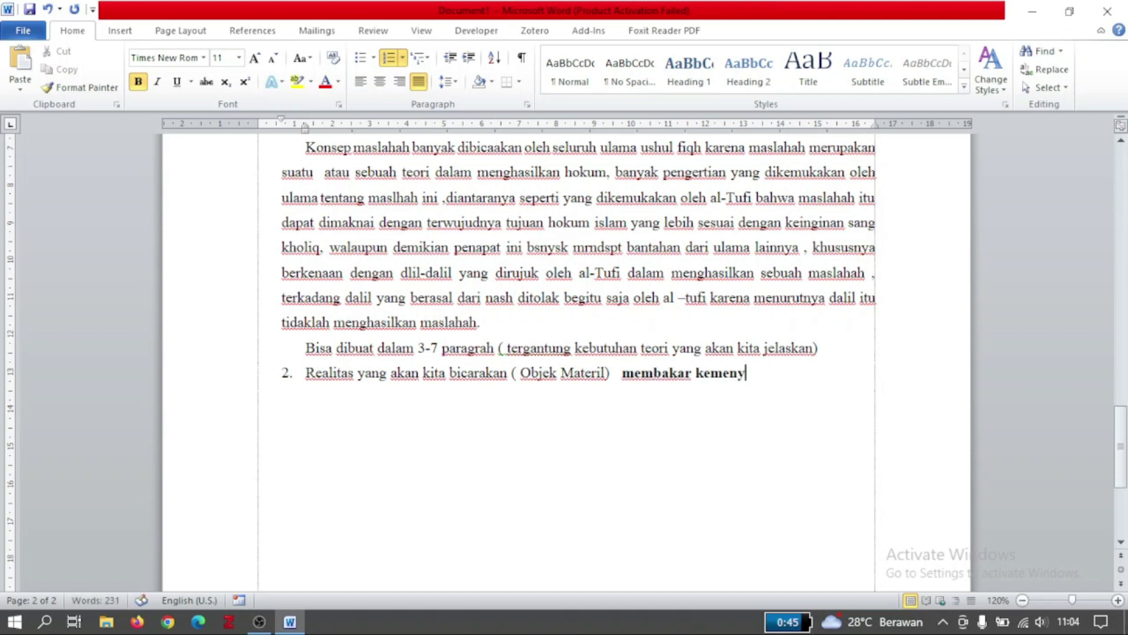
Step: Increase the font size of only the bold "membakar kemenyan" in heading 2 to 12
key(shift+Home)
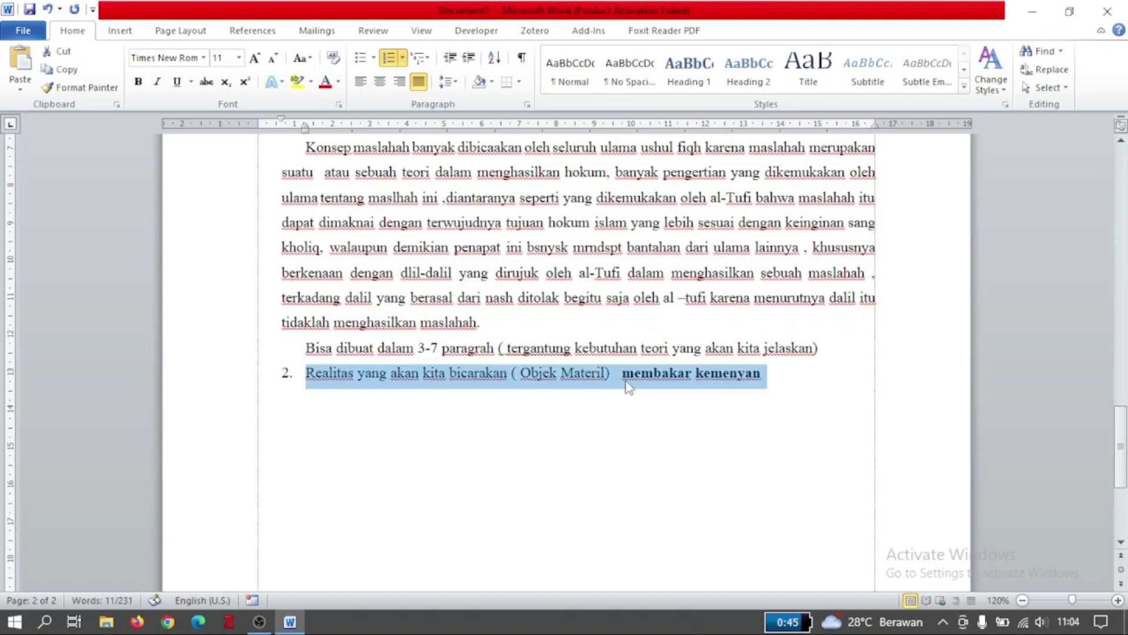
key(ctrl+shift+Right)
key(ctrl+shift+Right)
key(ctrl+shift+Right)
key(ctrl+shift+Right)
key(ctrl+shift+Right)
key(ctrl+shift+Right)
key(ctrl+shift+Right)
key(ctrl+shift+Right)
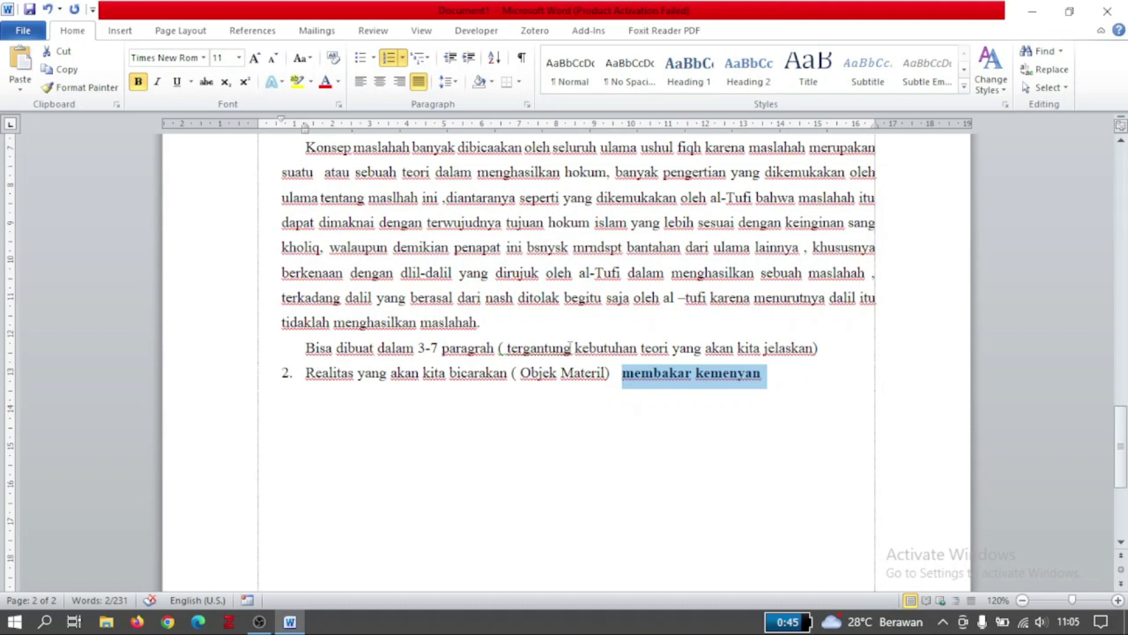
click(251, 62)
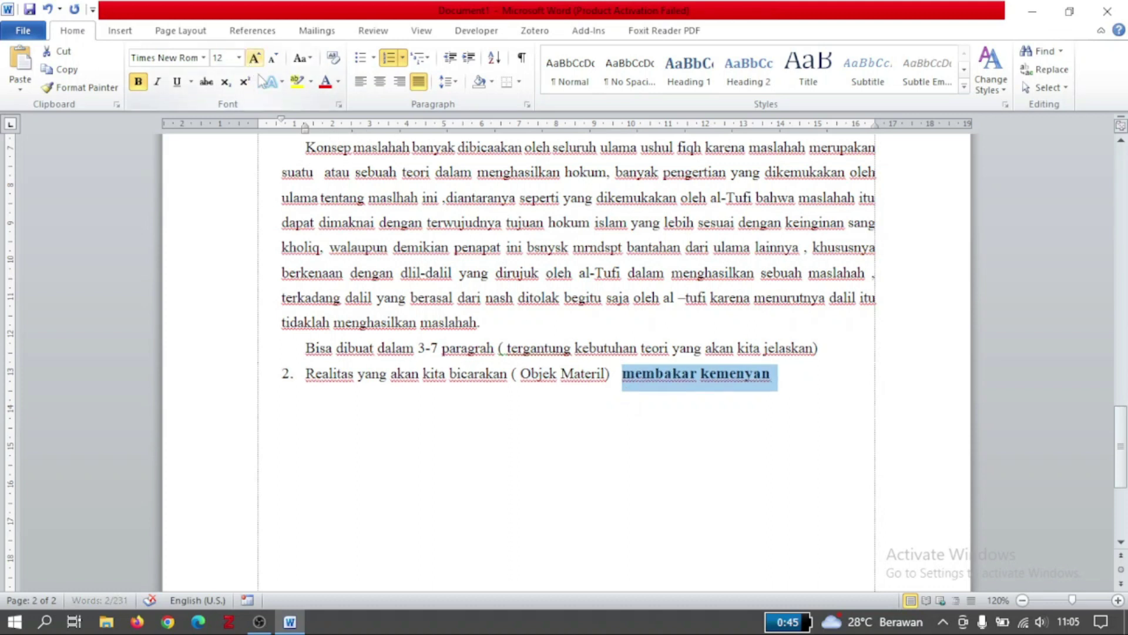
Step: Change the case of the bold "membakar kemenyan" to Capitalize Each Word and deselect it
click(302, 58)
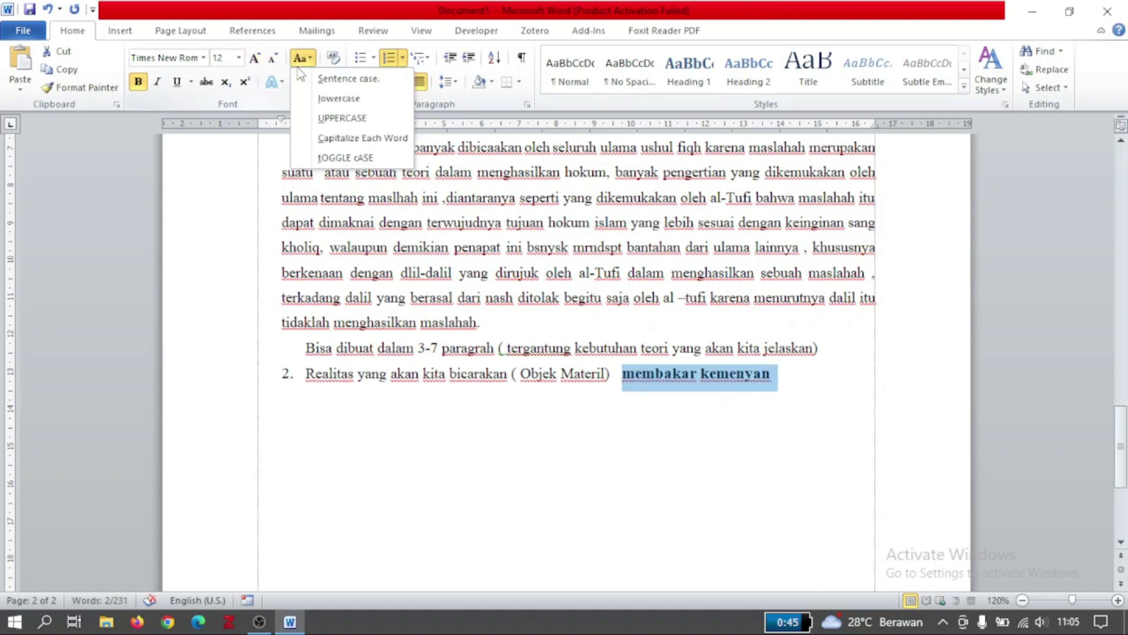
click(340, 139)
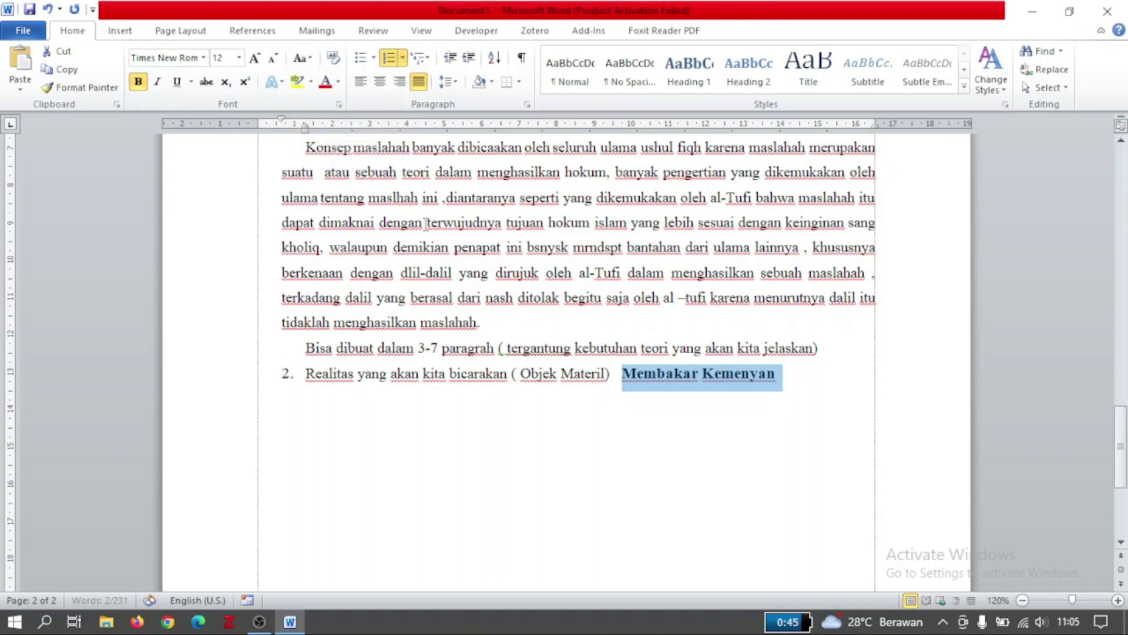
click(688, 475)
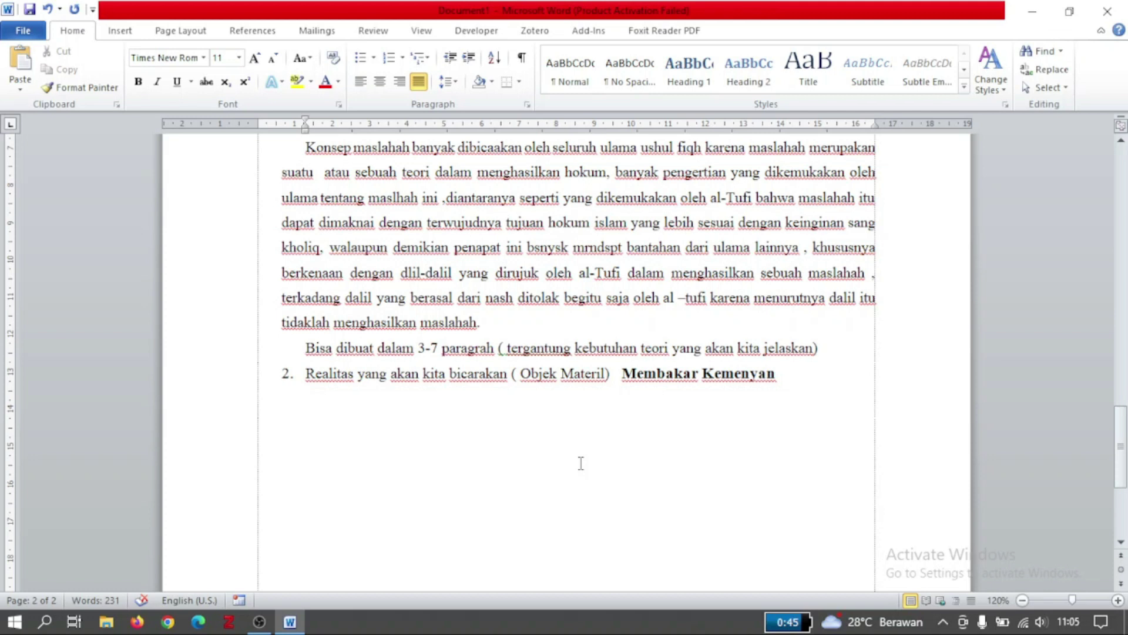
Step: Start the paragraph under heading 2 with "Membakar kemenyan di banuhampu dianggap sebagai penyelamat bagi masyarakat,"
text(membaka)
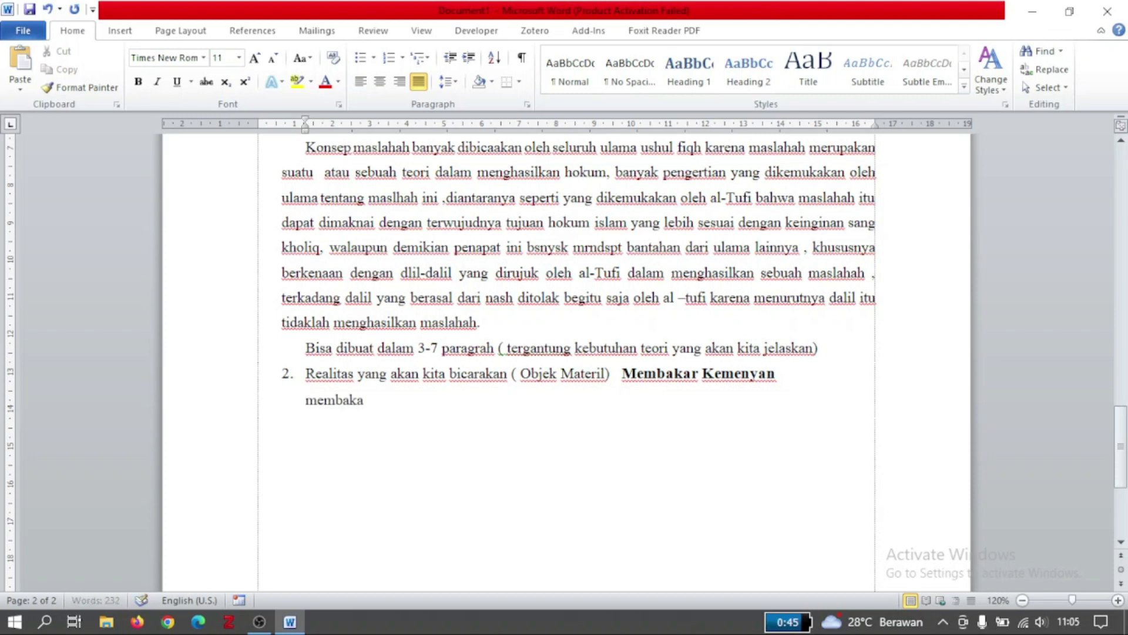
text(r kemeny)
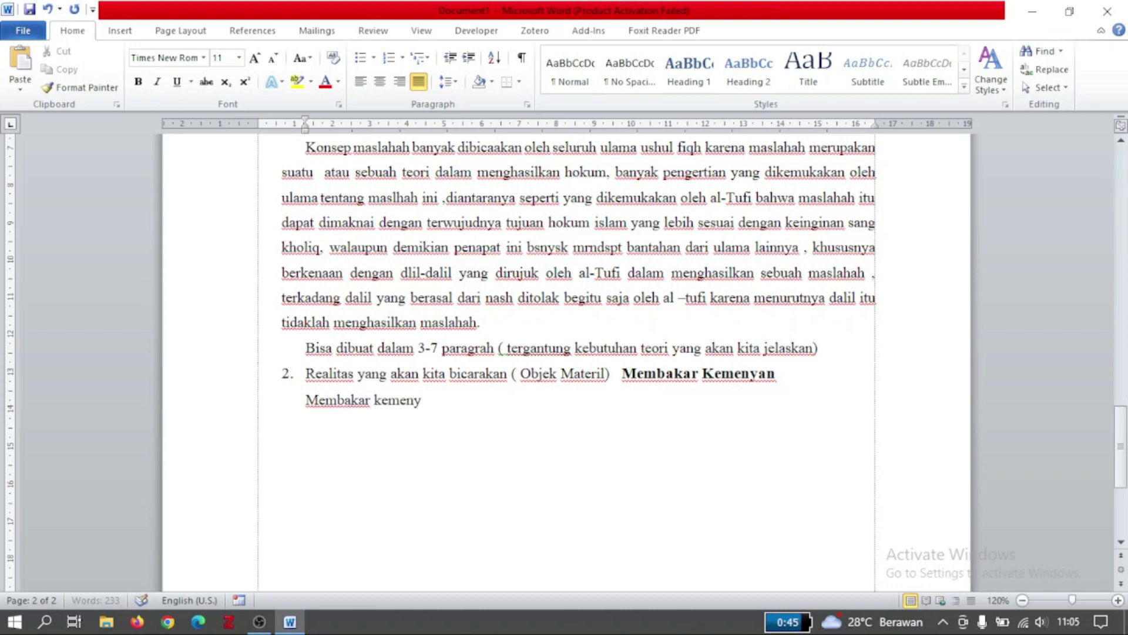
text(an di banuhampu)
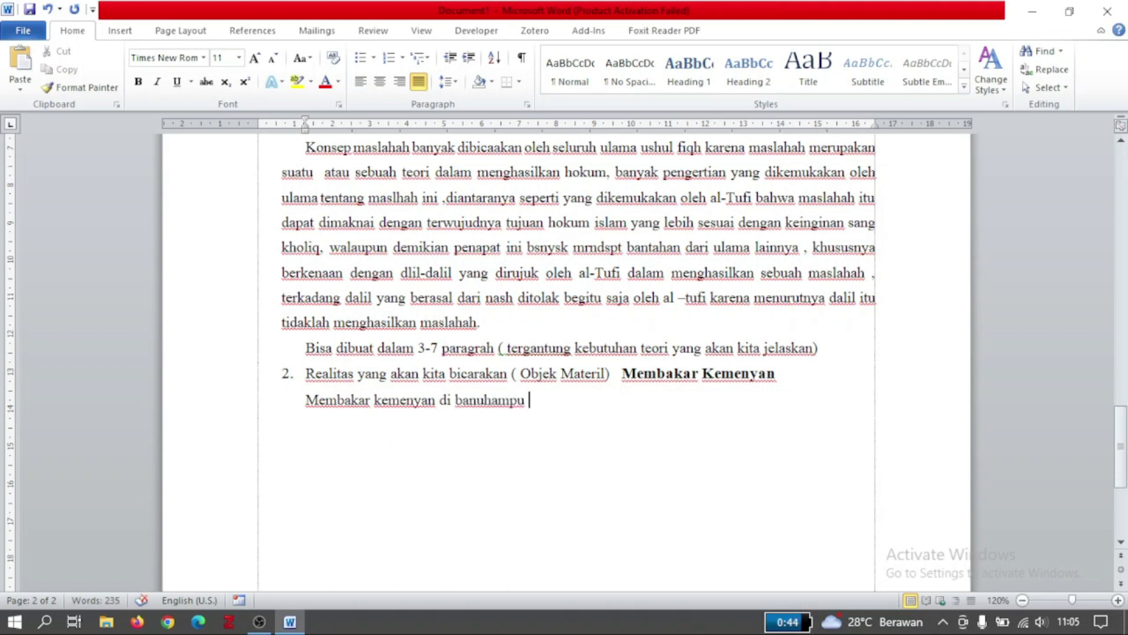
text( dianggap sebagai)
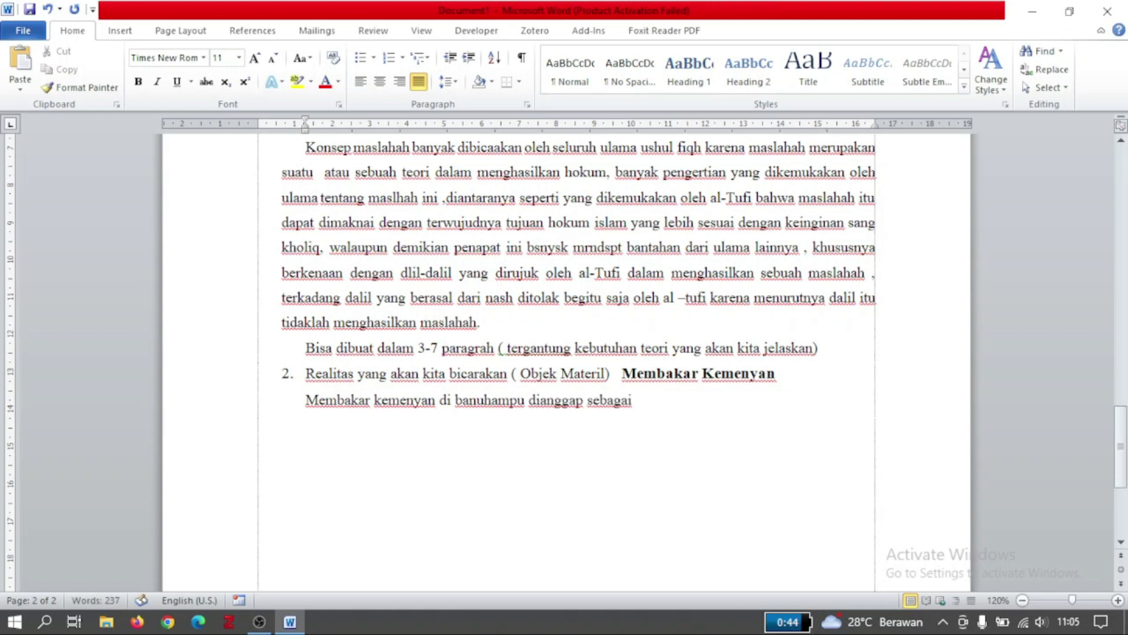
text( penyelamat bagi masyarakat)
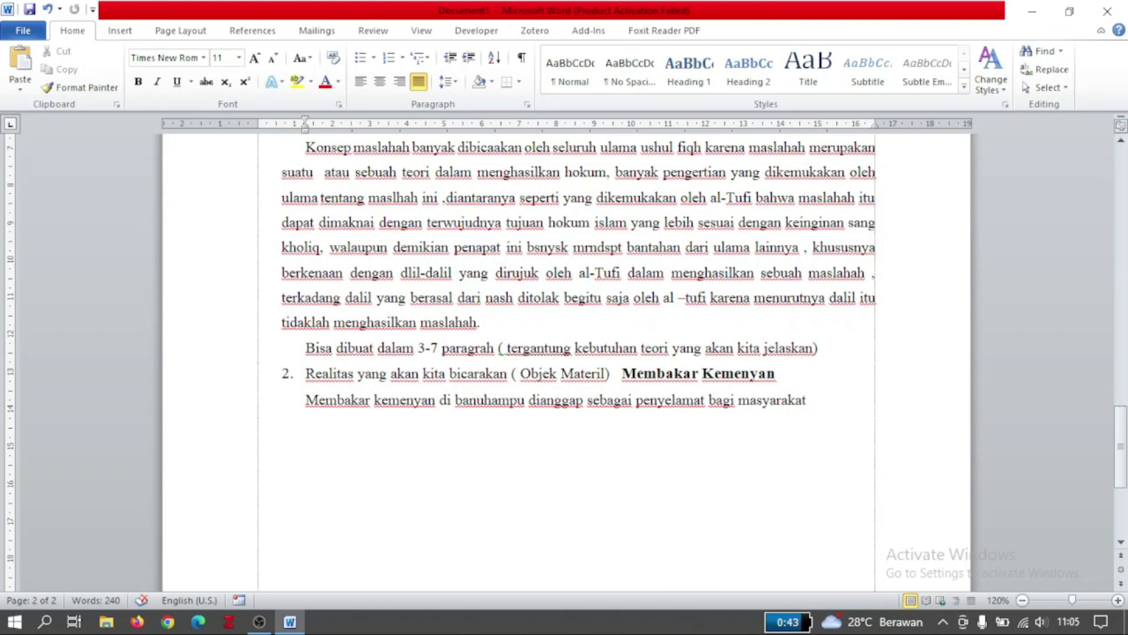
text(, )
Step: Continue the Membakar Kemenyan paragraph with "bakar kemenyan ini dilaksanakan pada setiap hari jumat"
text(bakar keme)
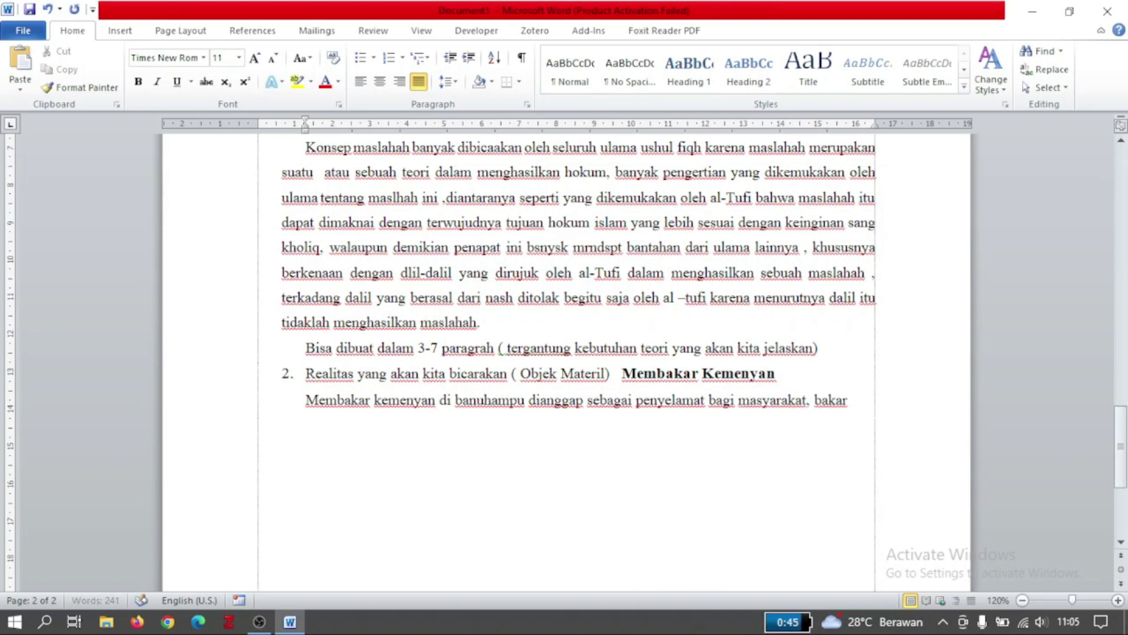
text(nyan)
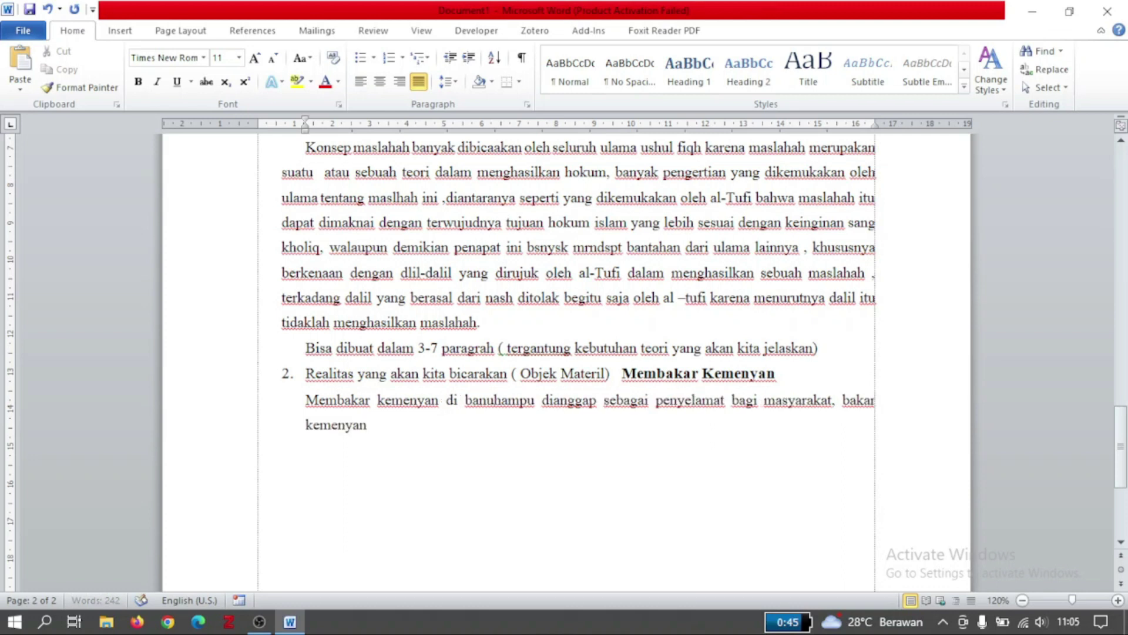
text( ini dila)
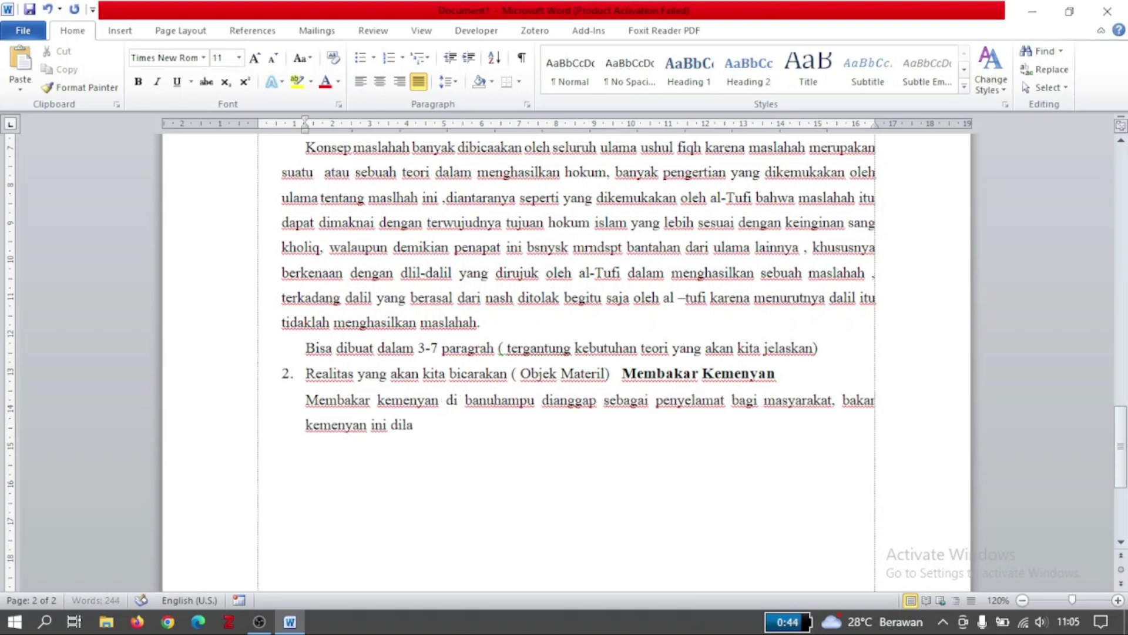
text(ksanakan )
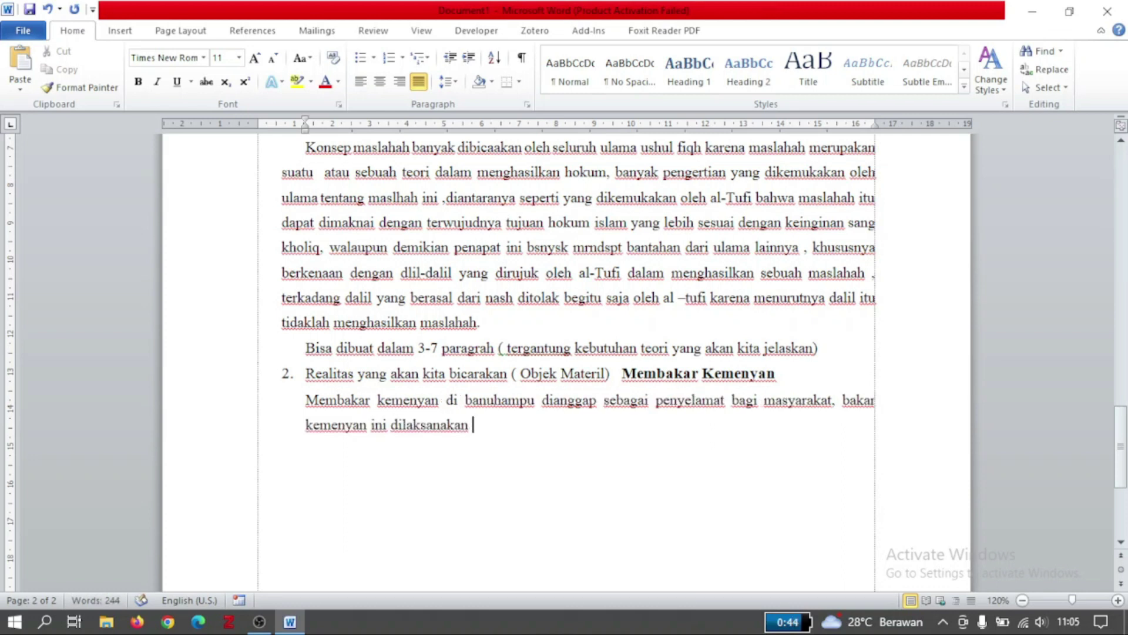
text(pada seti)
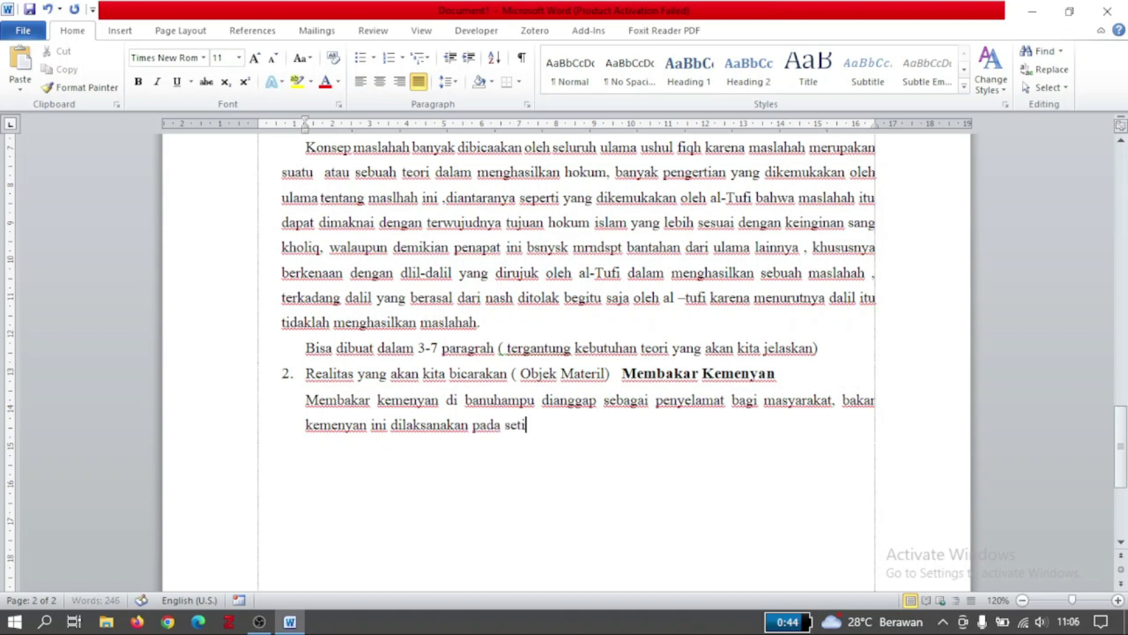
text(ap hara)
key(BackSpace)
text(i jumat)
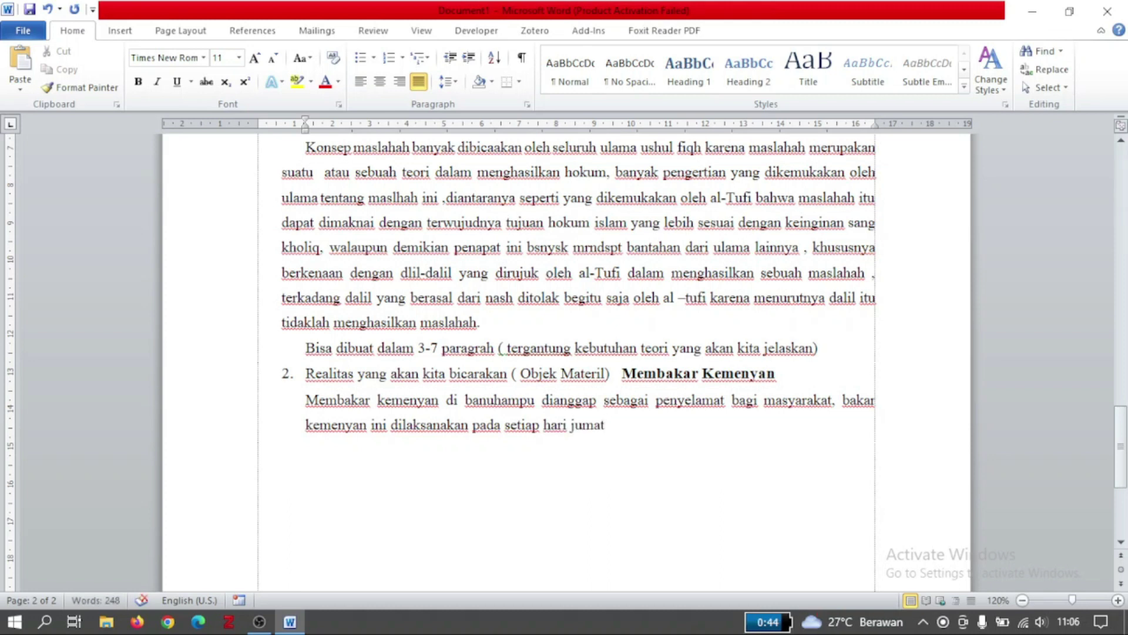
Step: Extend the sentence about the Friday event with "dan dihadiri oleh tokoh masyarakat dan"
text( dan diha)
text(diri o)
text(el)
key(BackSpace)
key(BackSpace)
text(leh tokoh)
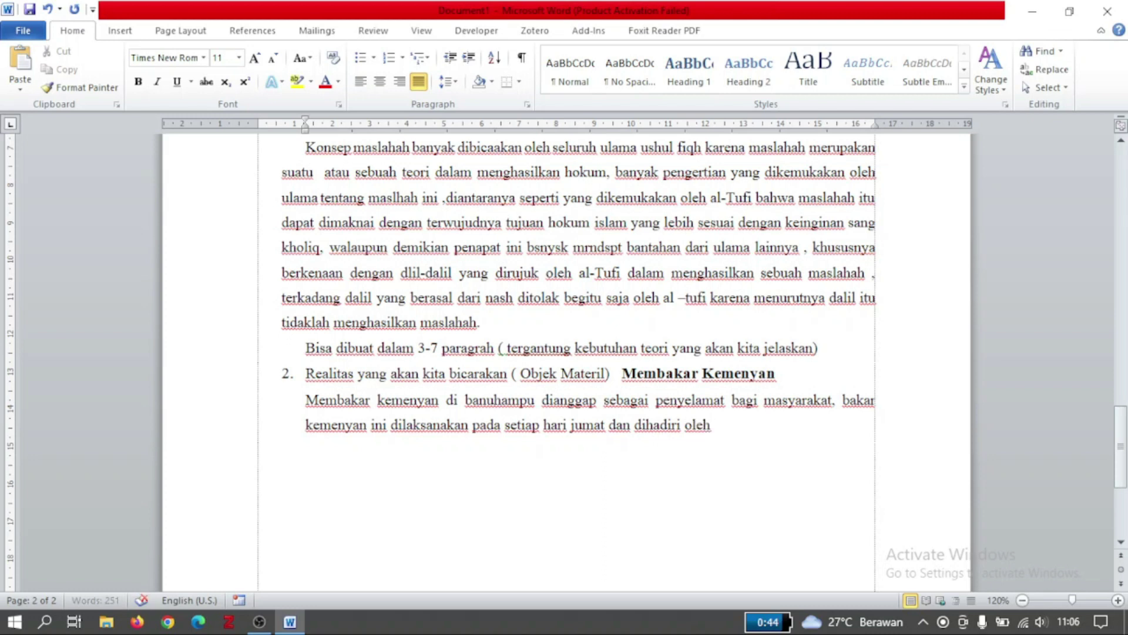
text( masyakar)
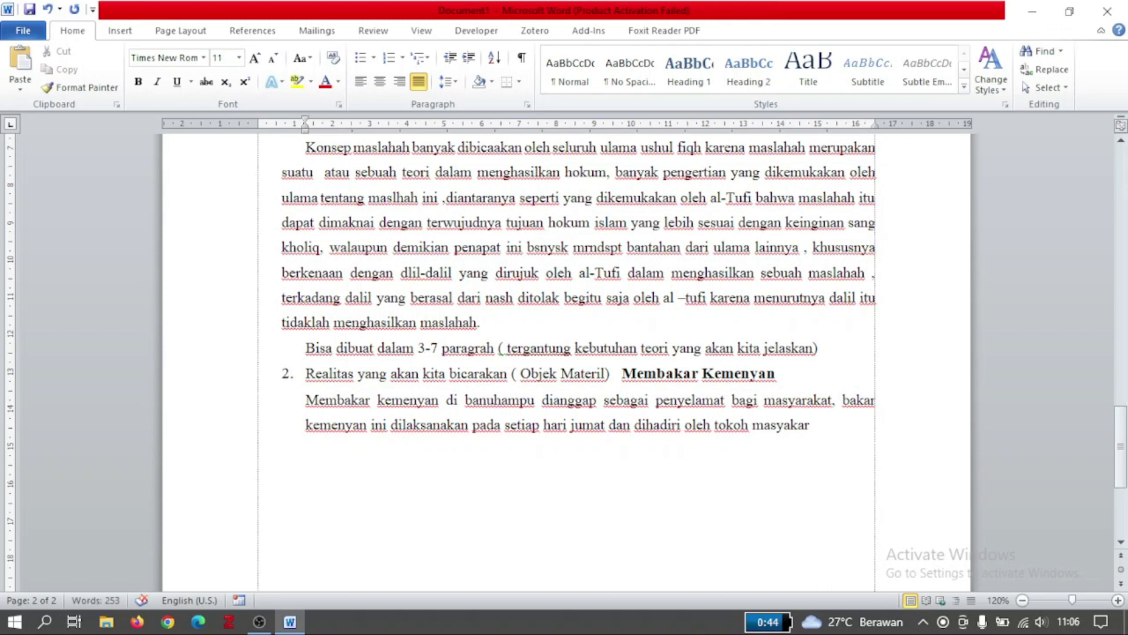
key(BackSpace)
key(BackSpace)
key(BackSpace)
text(rakat dan)
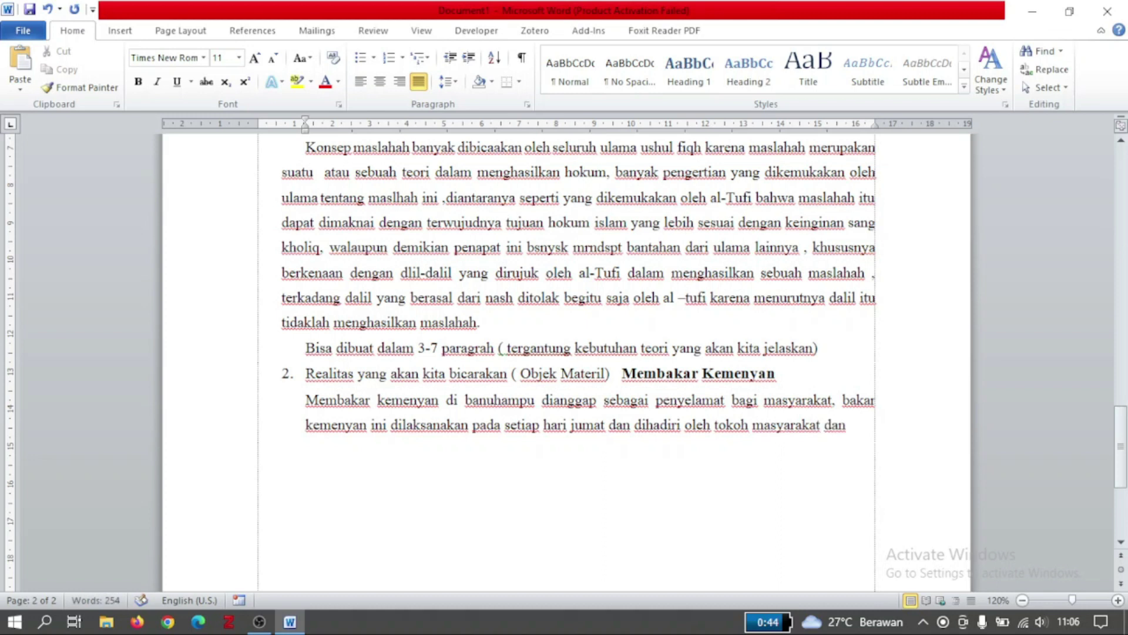
Step: Add "juga dihadiri oleh para ulama yang ada di Banuhampu," to the sentence about who attends
text( juga dihar)
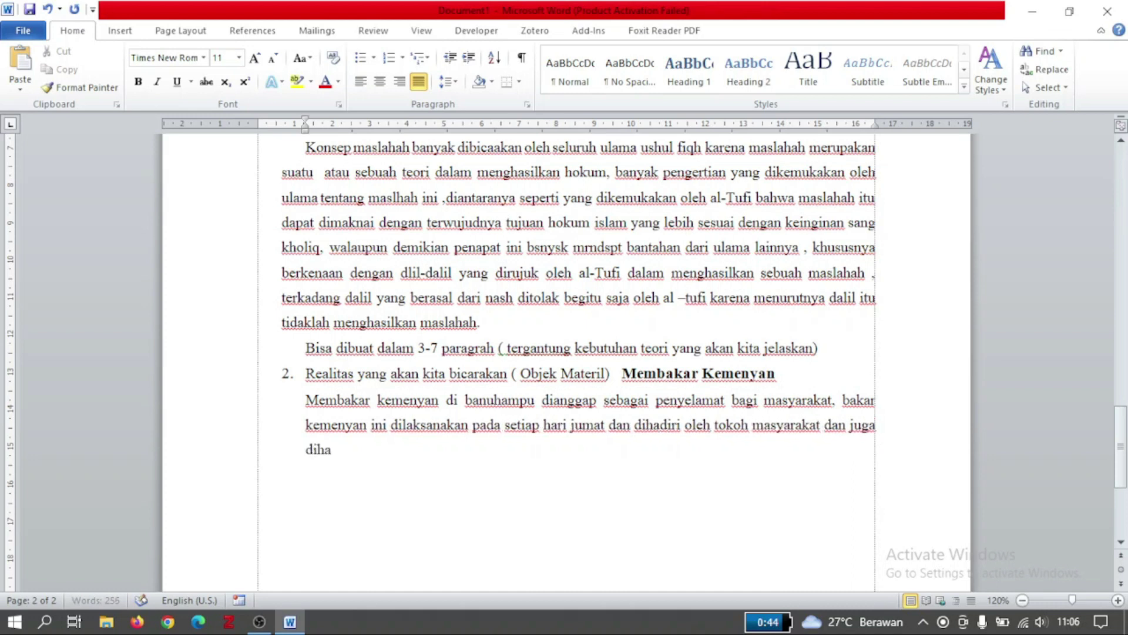
key(BackSpace)
text(diri oleh para u)
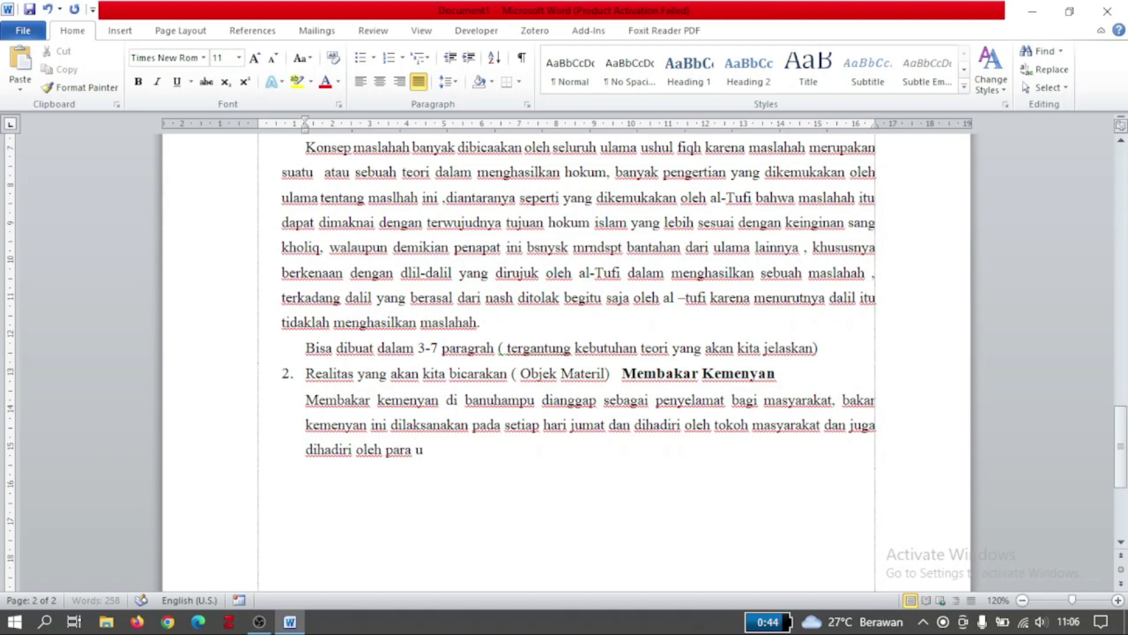
text(lama yang ada di Bn)
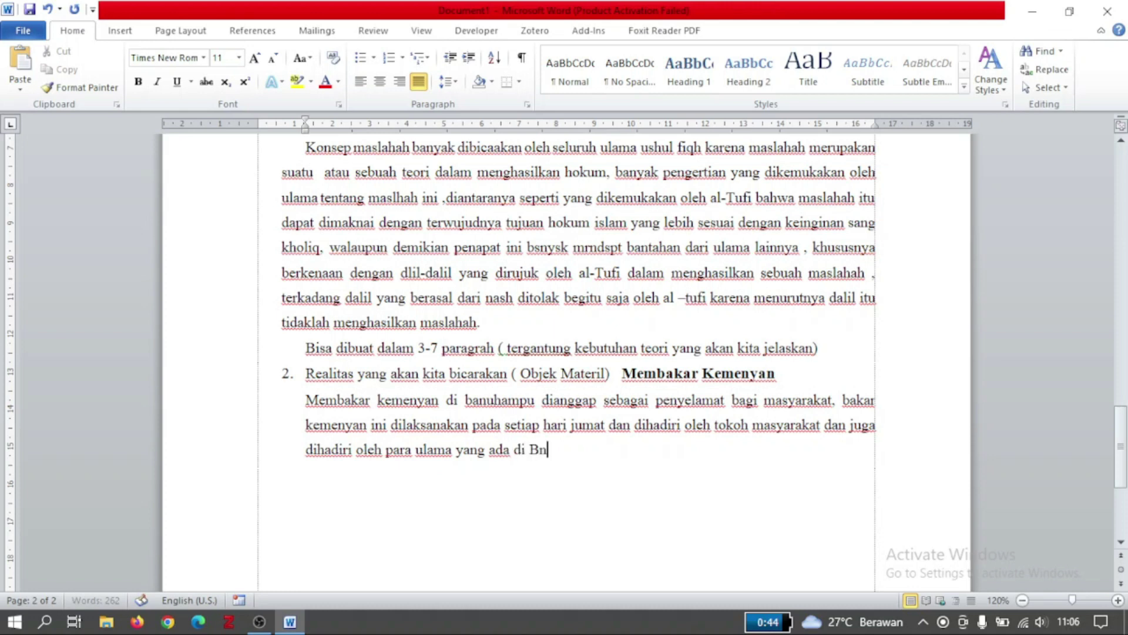
key(BackSpace)
text(anuhampu,)
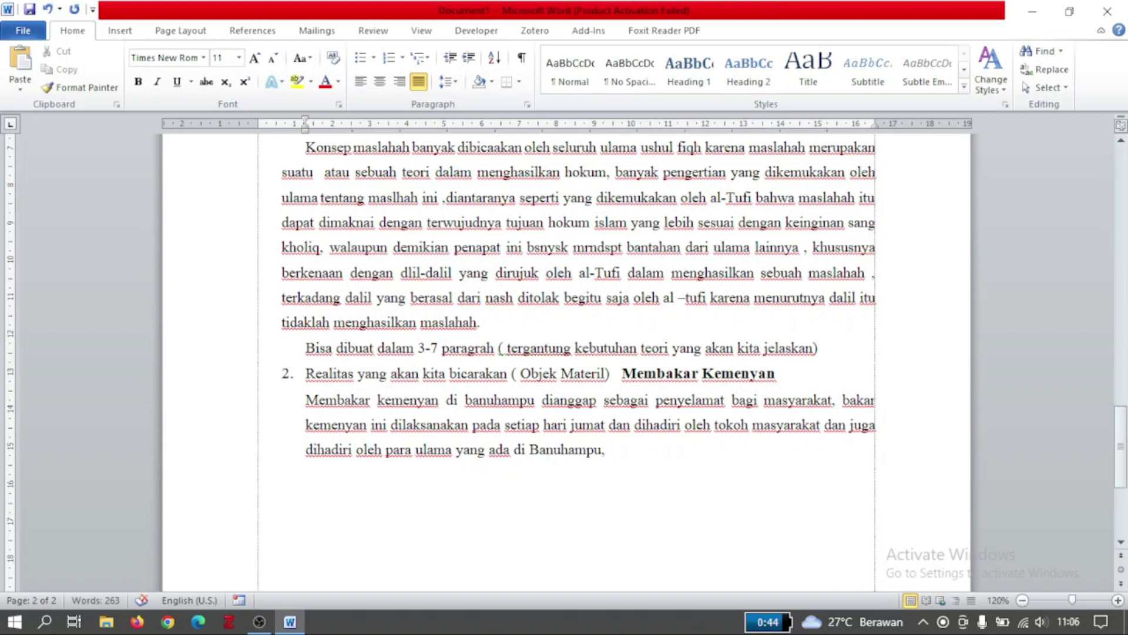
Step: Continue the paragraph with "dalam acara tersebut disungguhkan berbagai macam makanan dan minuman seta rokok untuk terciptanya acara yang bersifat kekeluargaan"
text( dalam acara)
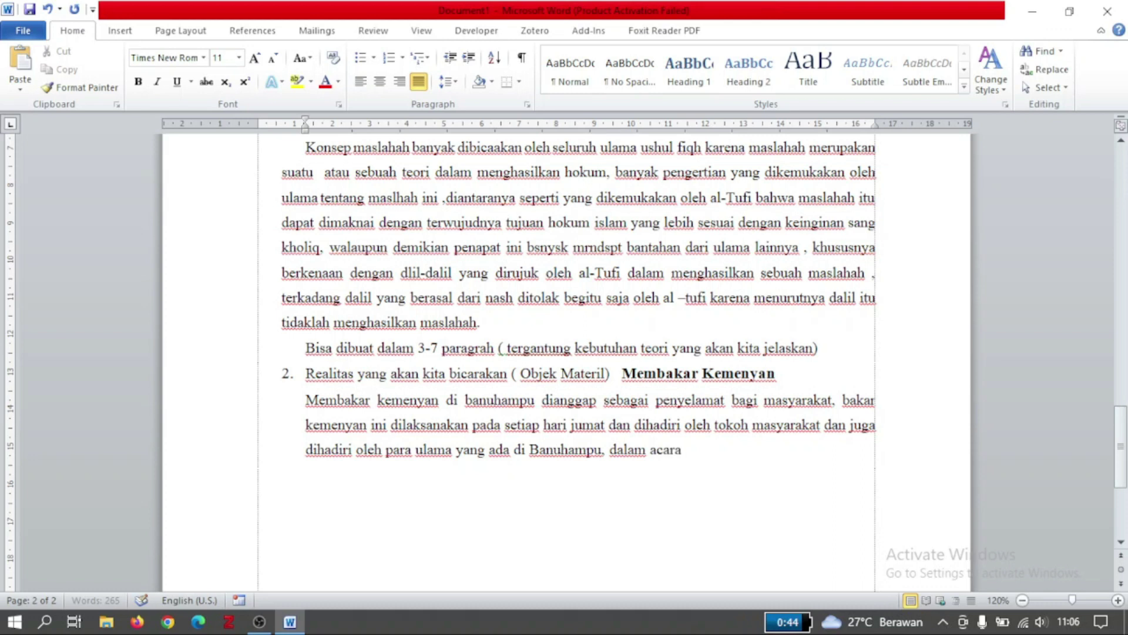
text( tersebut )
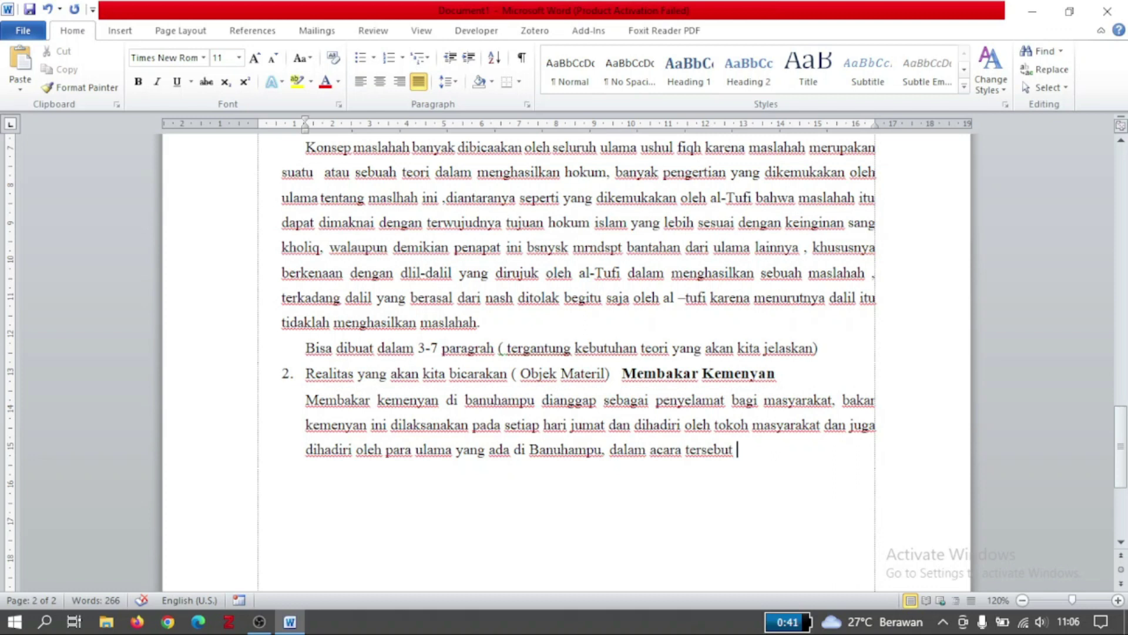
text(disungg)
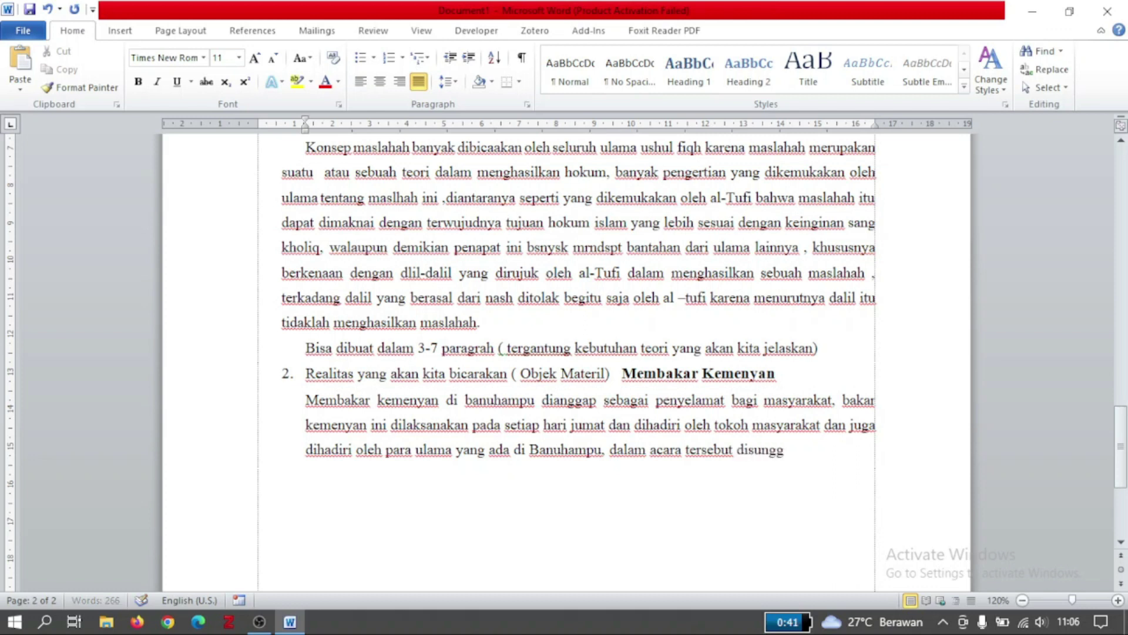
text(uhkan berba)
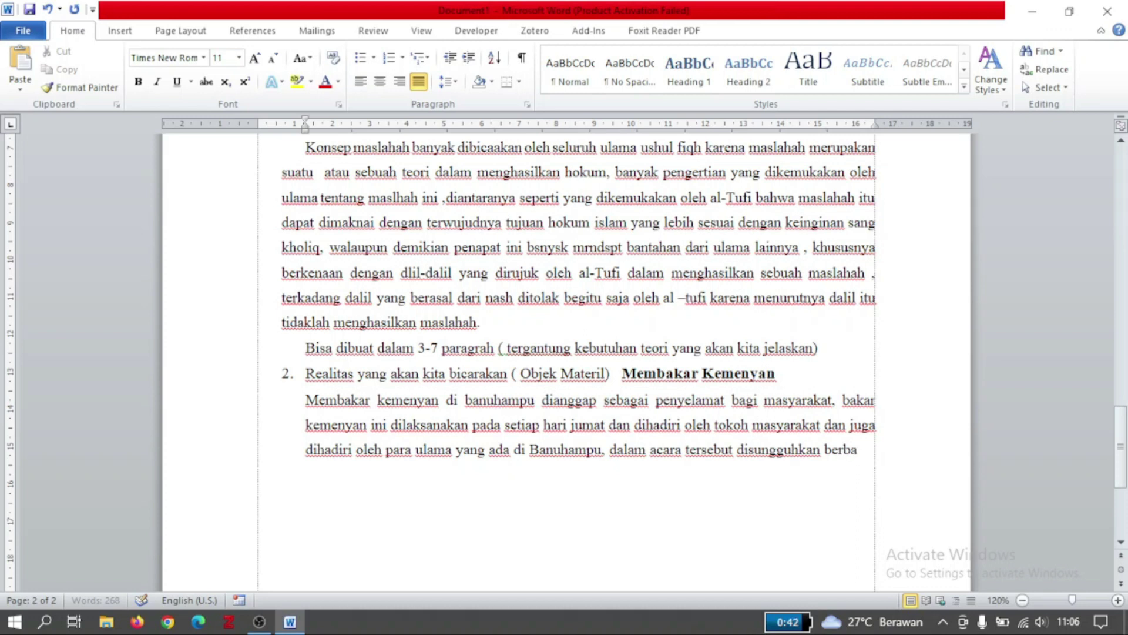
text(gai macam ma)
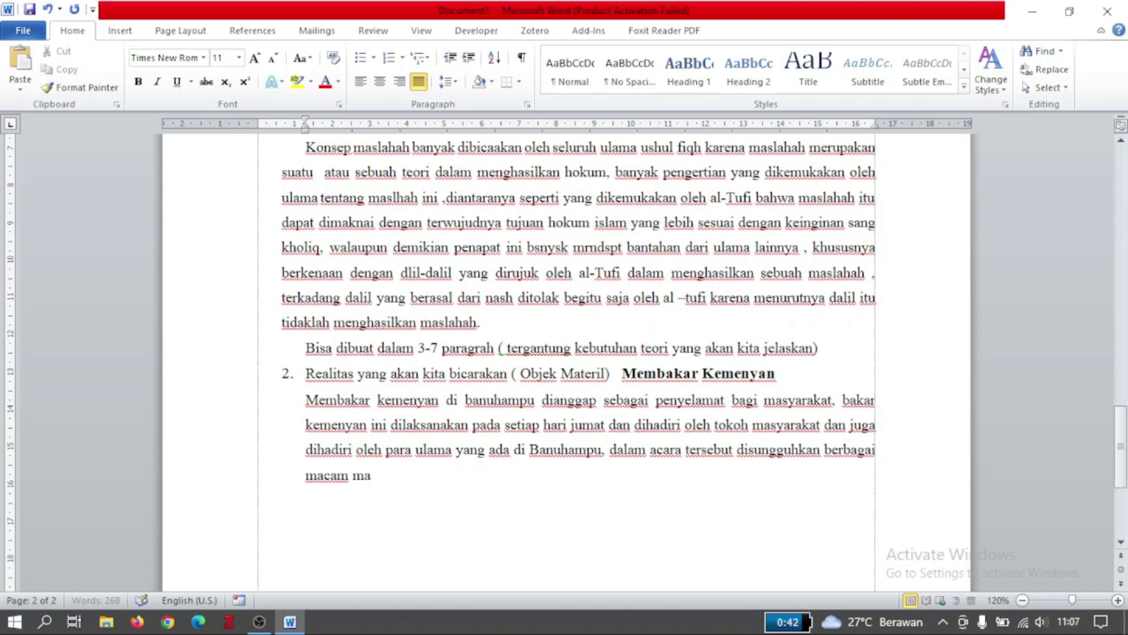
text(kanan  )
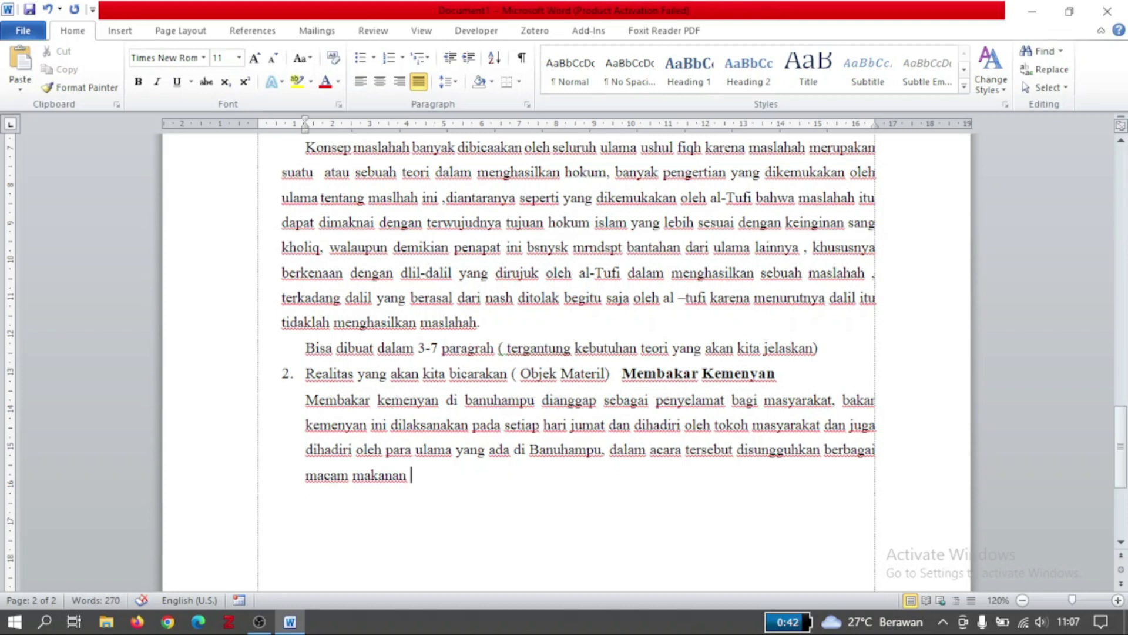
text(dan minuman seta)
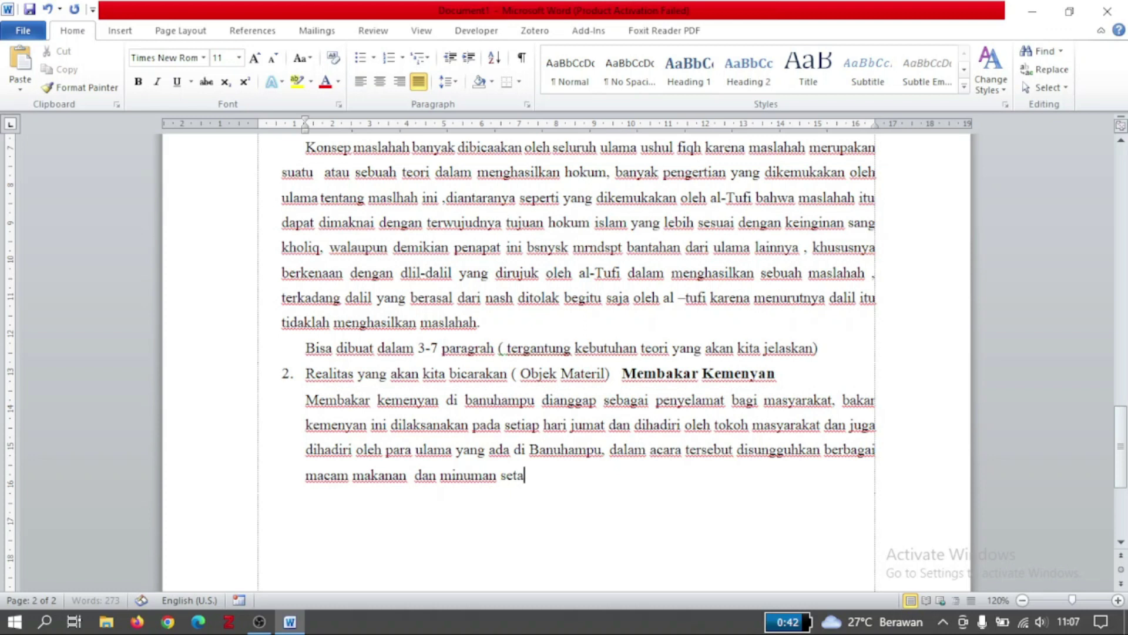
text( rokok)
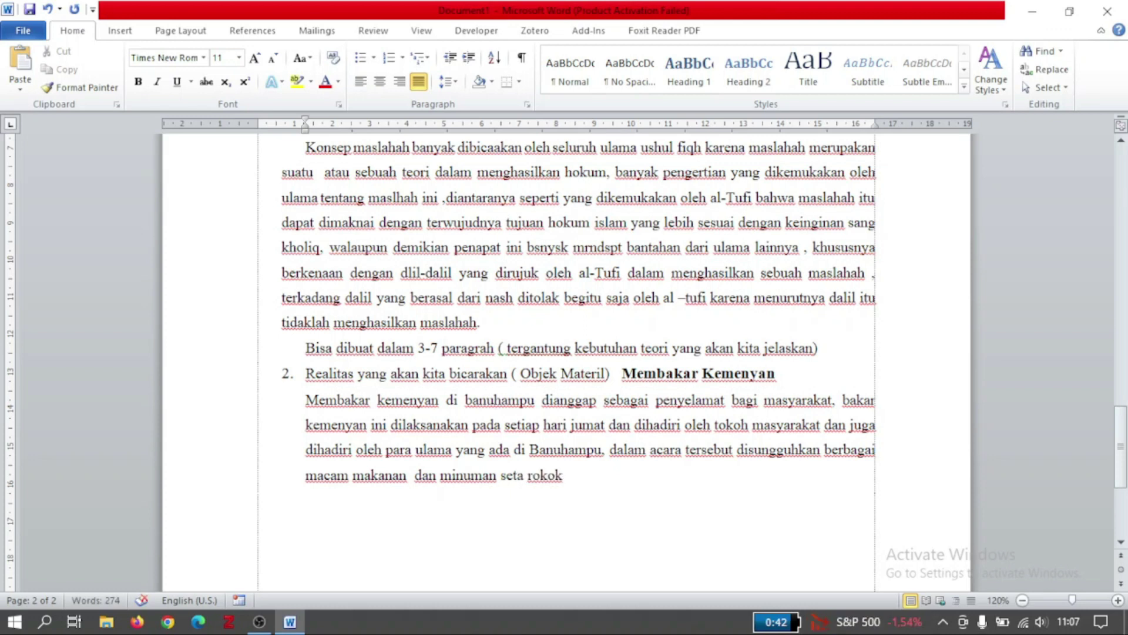
text(untuk terciptanya)
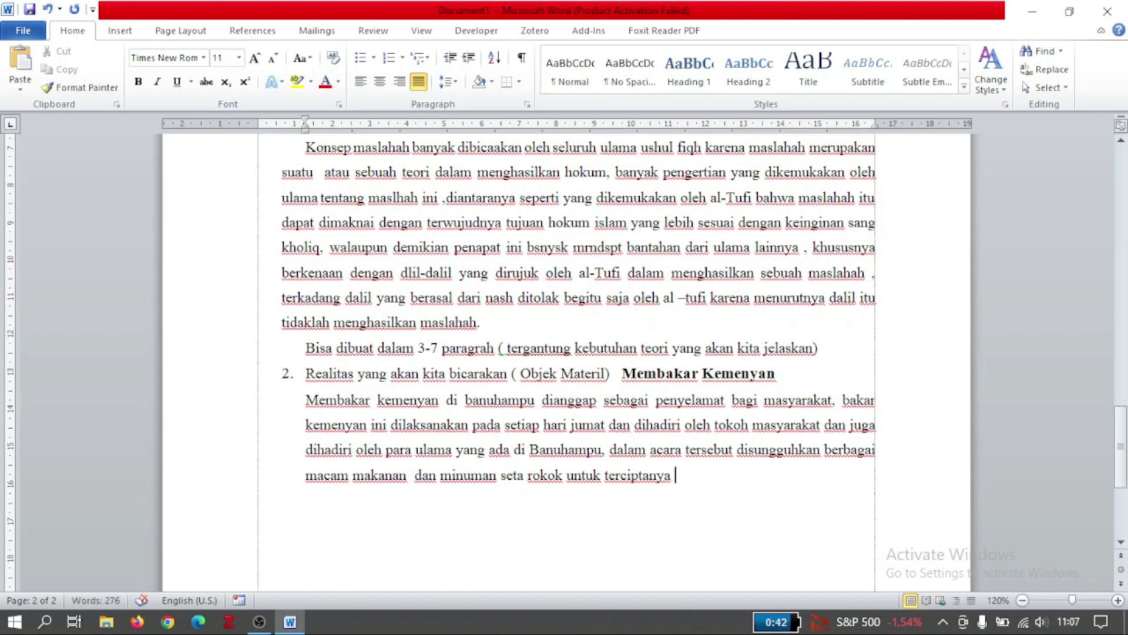
text( acara yang bersifat kekeluargaan)
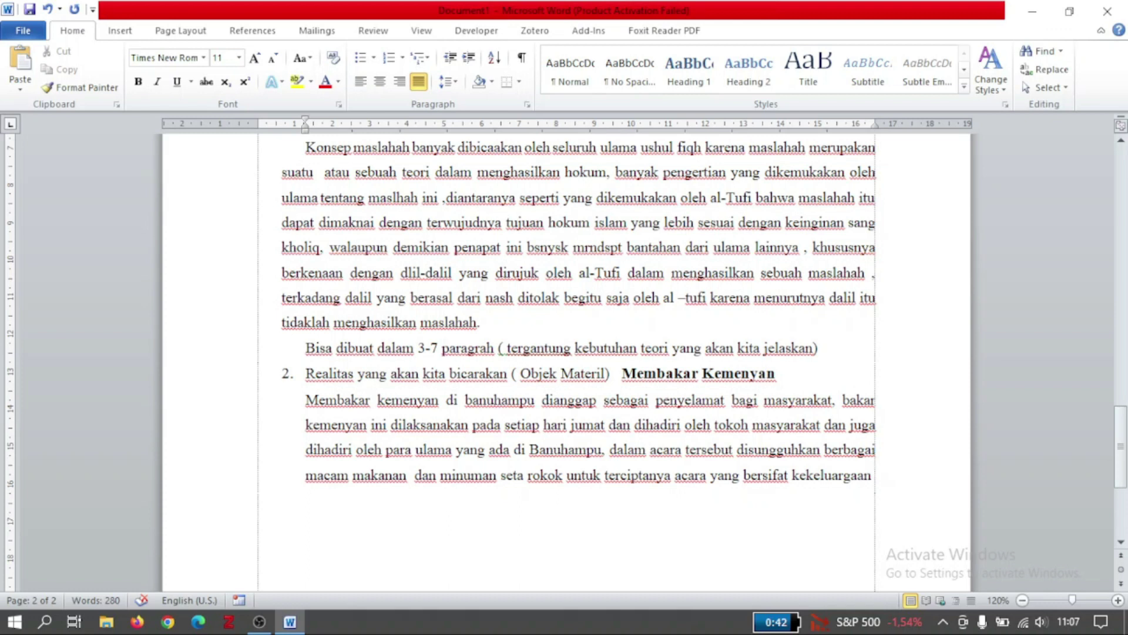
Step: Add the sentence "Acara ini bertujuan untuk melindungi kampong ini dari serangan jin jahat yang konon kabarnya datang setiap hari jumat" to the paragraph
text(Acara ini bertujuan)
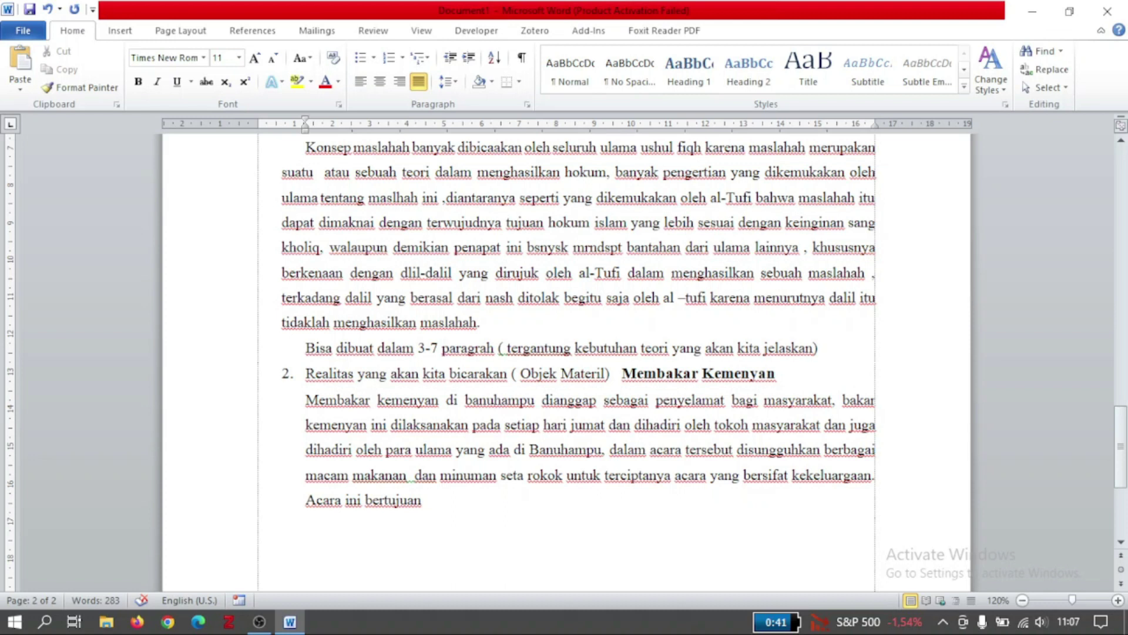
text(untuk melin)
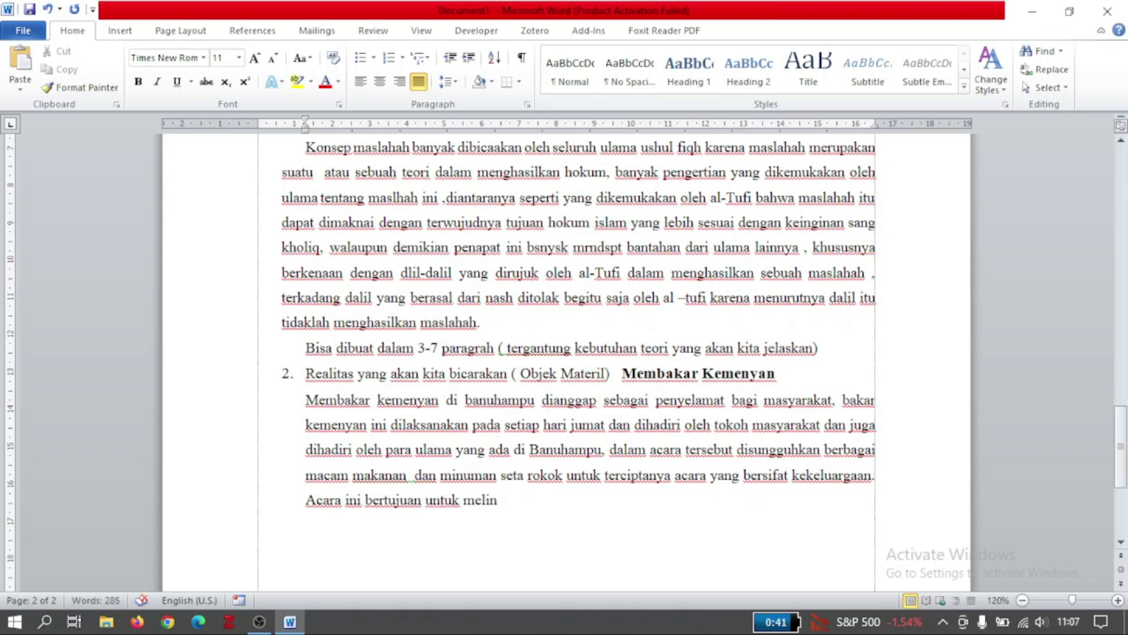
text(dungi kam)
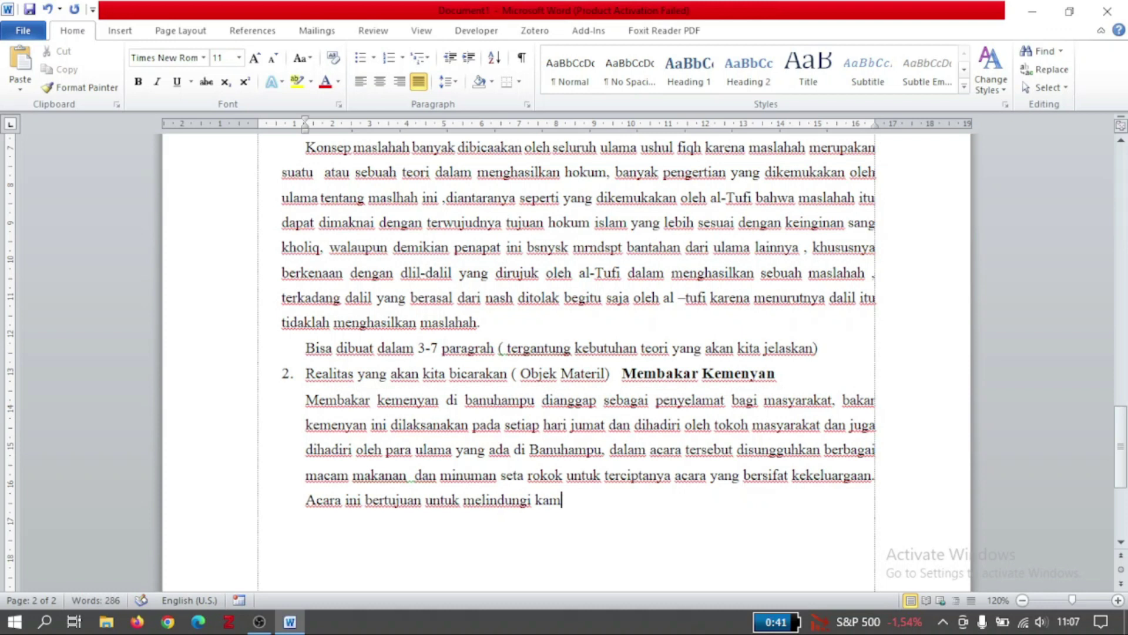
text(pung ini dari serangan jin jahat)
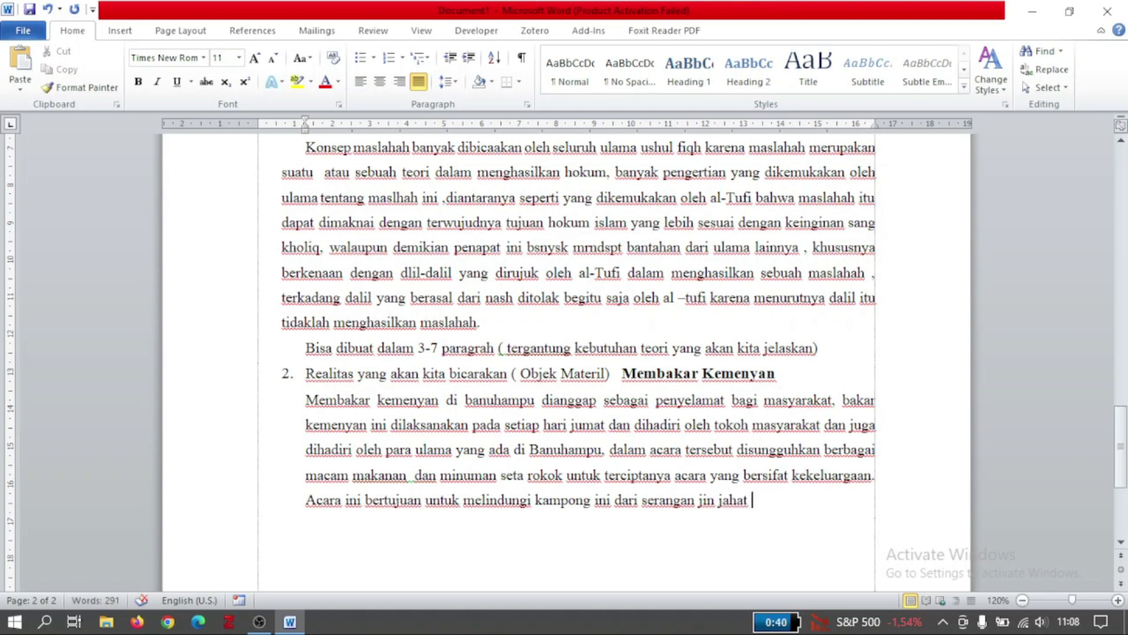
text(yang konon kaba)
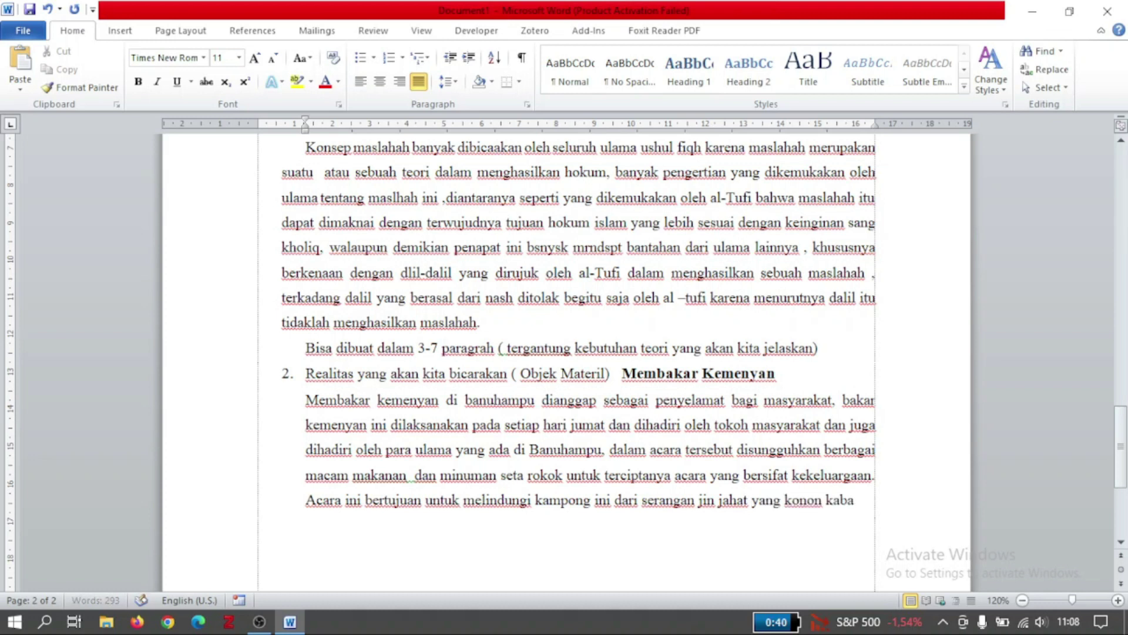
text(rnya datang s)
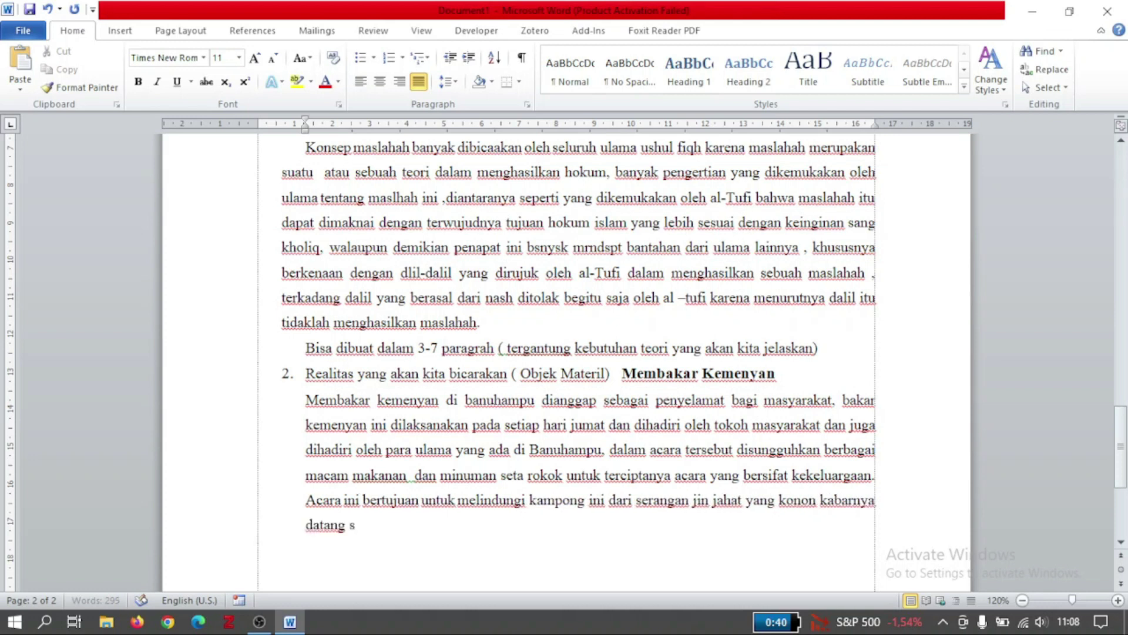
text(etiap hari jumat)
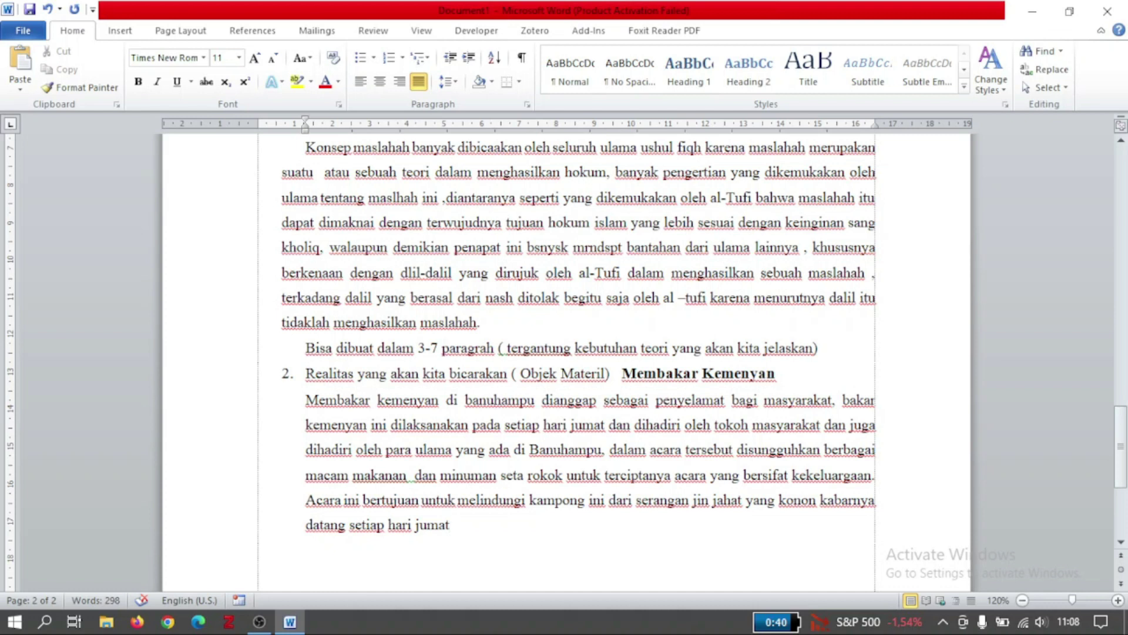
Step: Begin a new sentence in the Membakar Kemenyan paragraph with "Para jin itu mengganggu setiap penduduk yang belum menikah"
text(. Para jin itu)
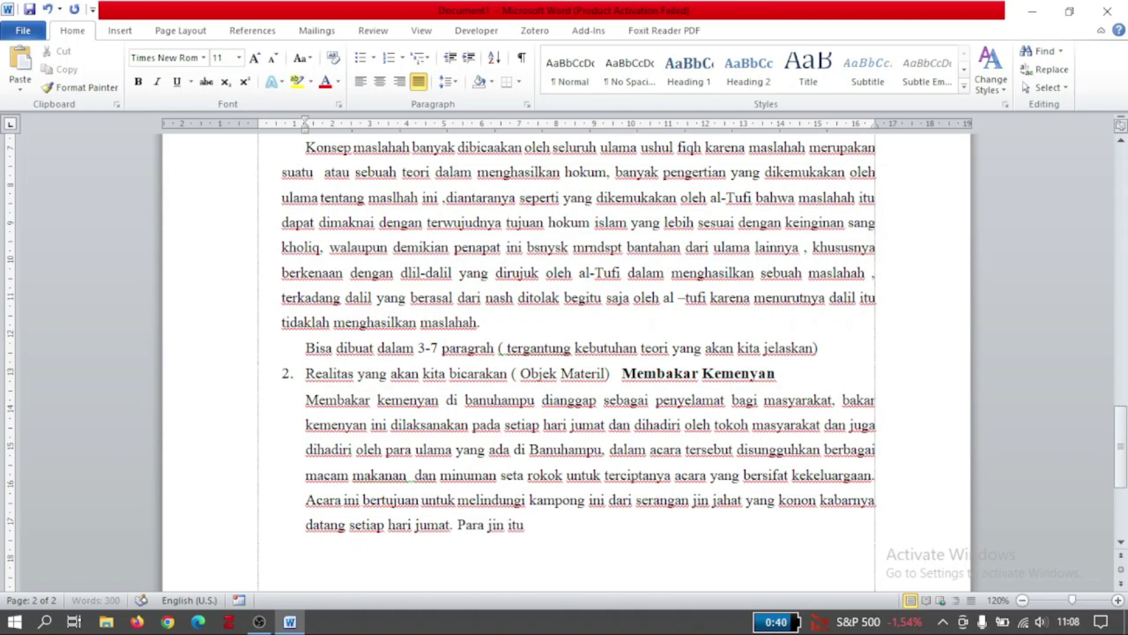
text( mengganggu)
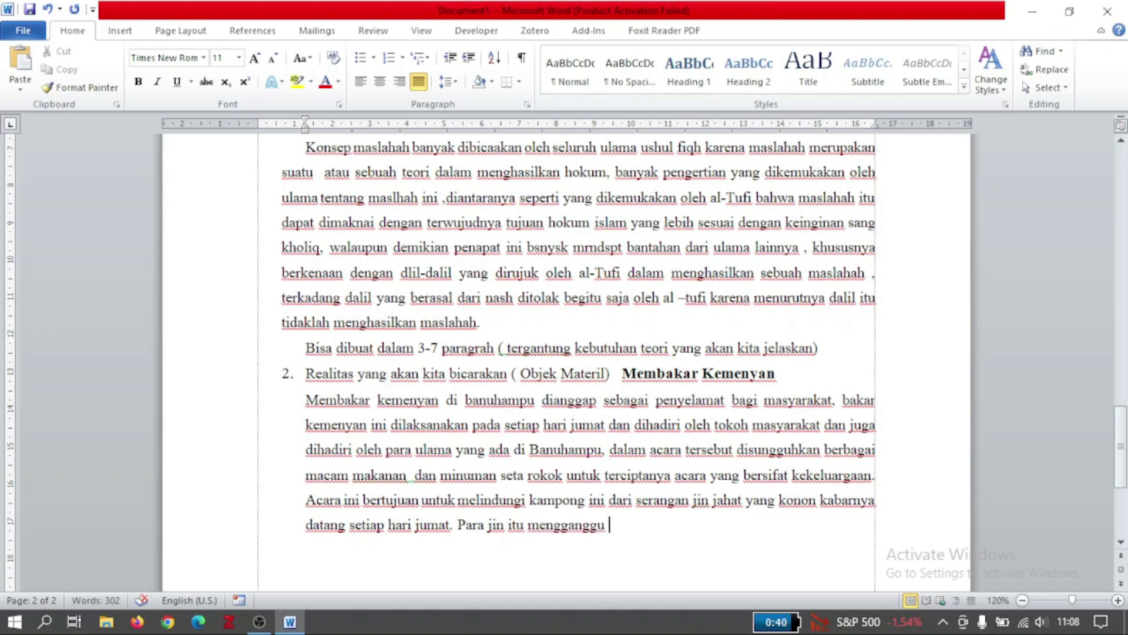
text(setiap)
text( pen)
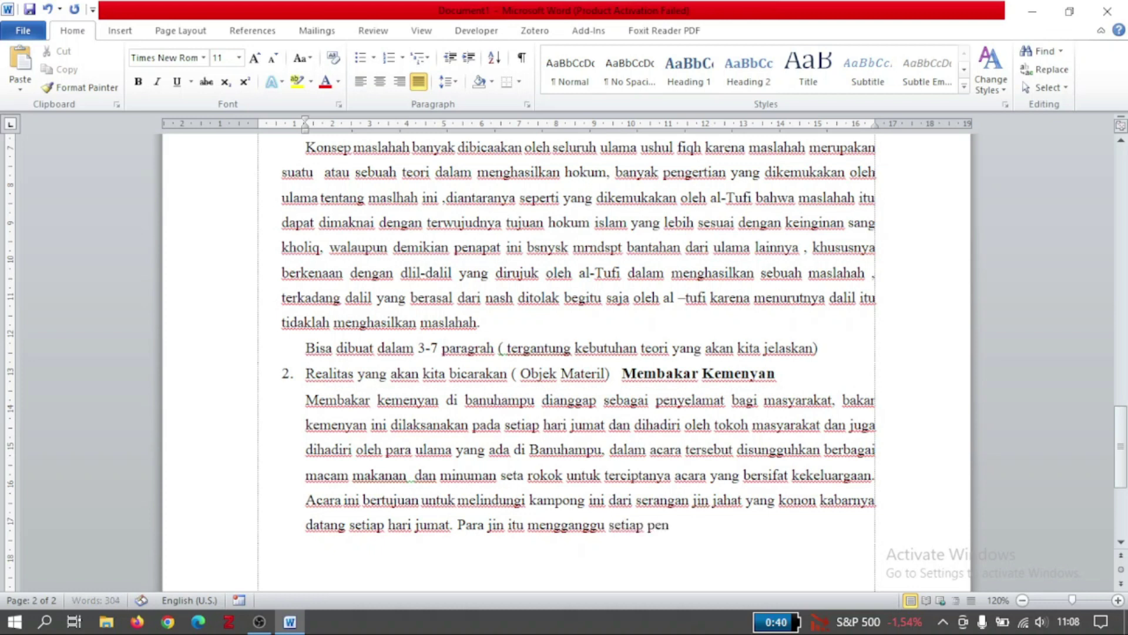
text(duduk yang)
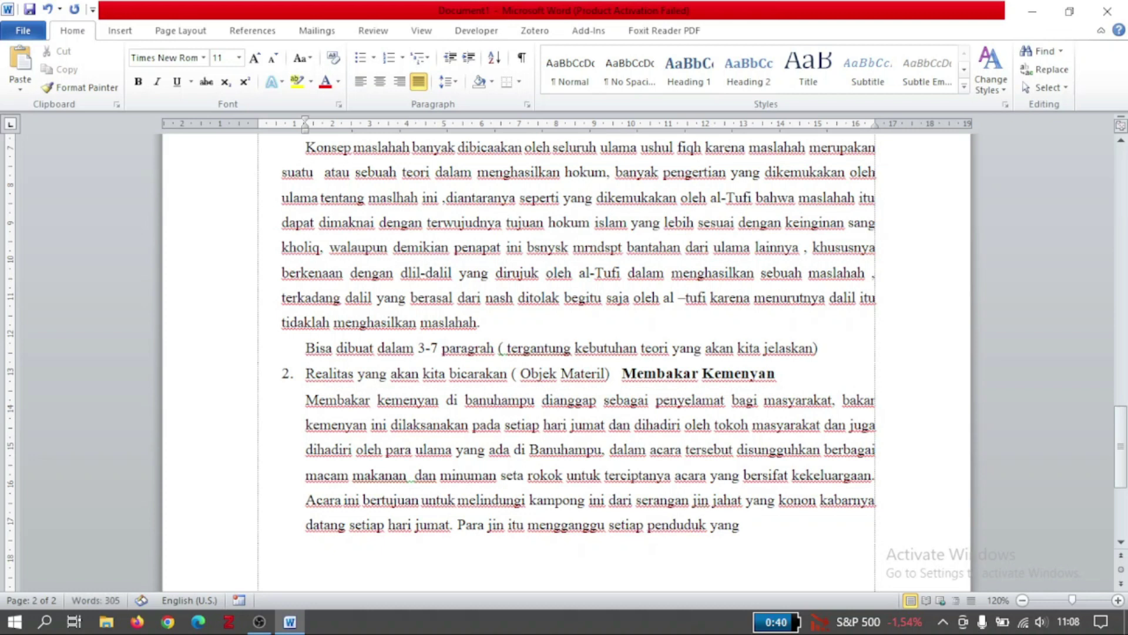
text( belum menikah)
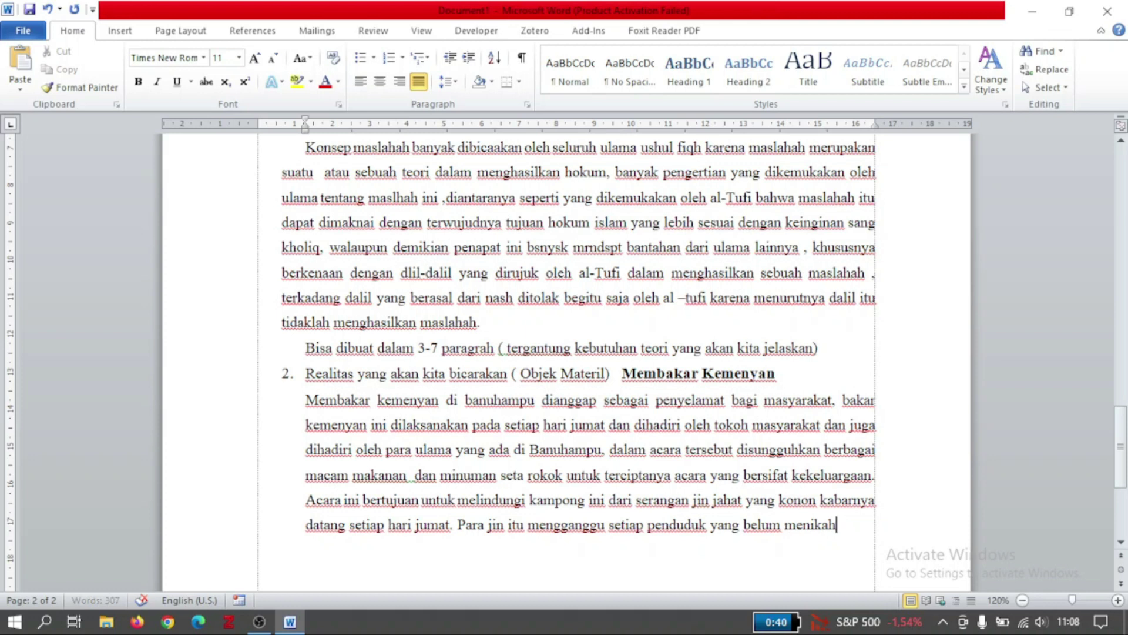
Step: Extend the sentence about whom the jinn disturb with "atau pasangan suami istri yang belum punnya anak"
text( atau pa)
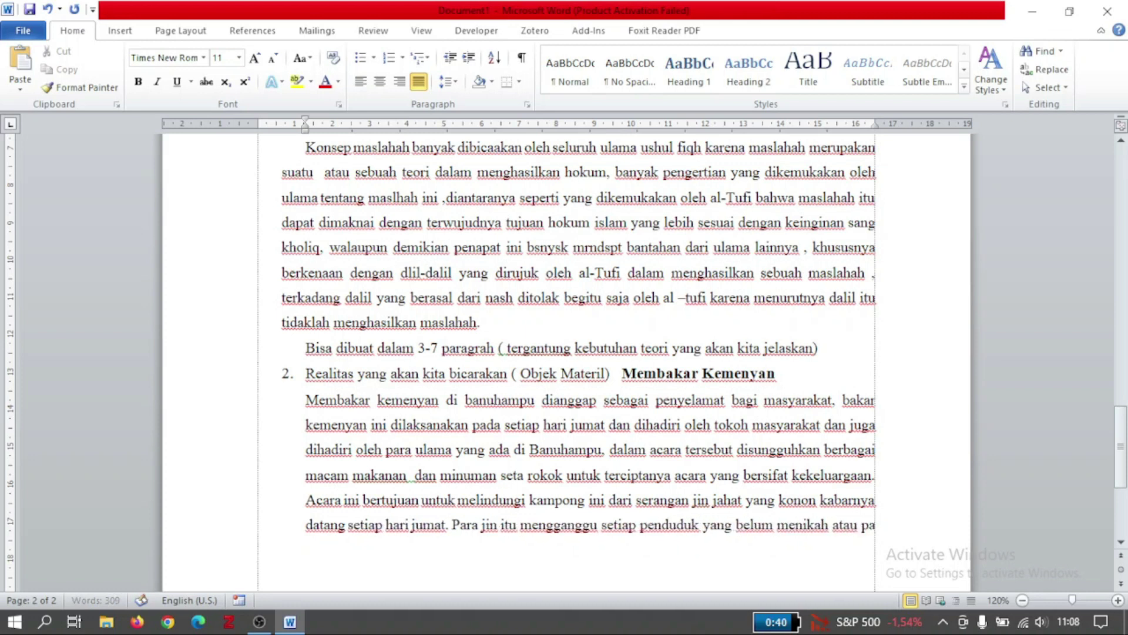
text(sangan)
text( sd)
key(BackSpace)
key(BackSpace)
key(BackSpace)
text(yang)
key(BackSpace)
key(BackSpace)
key(BackSpace)
key(BackSpace)
text(suami i)
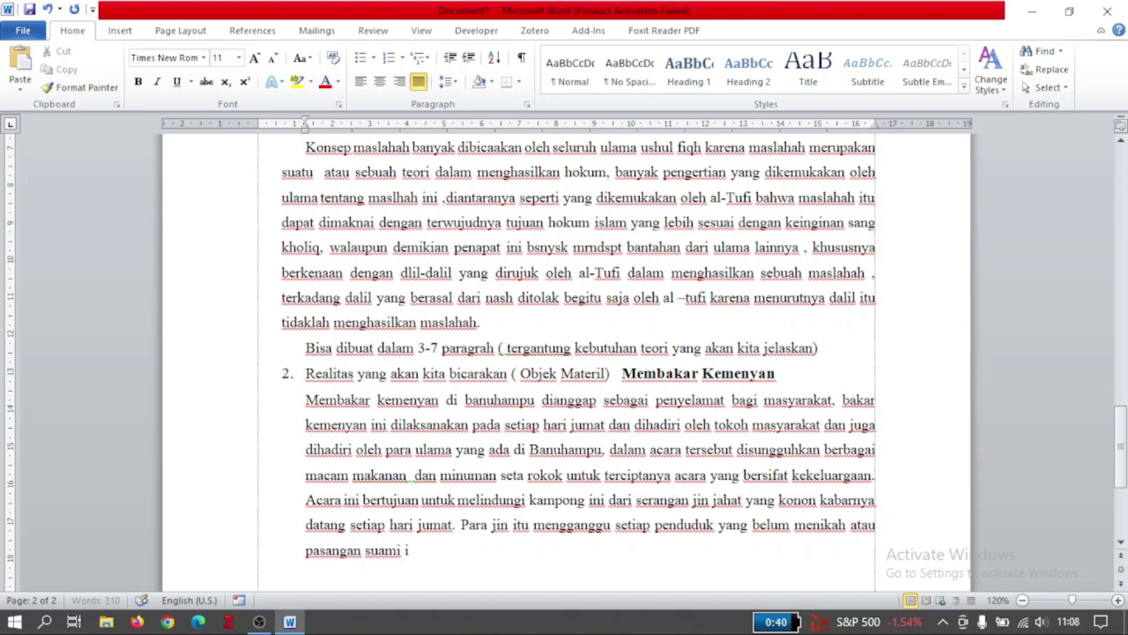
text(stri yang neli)
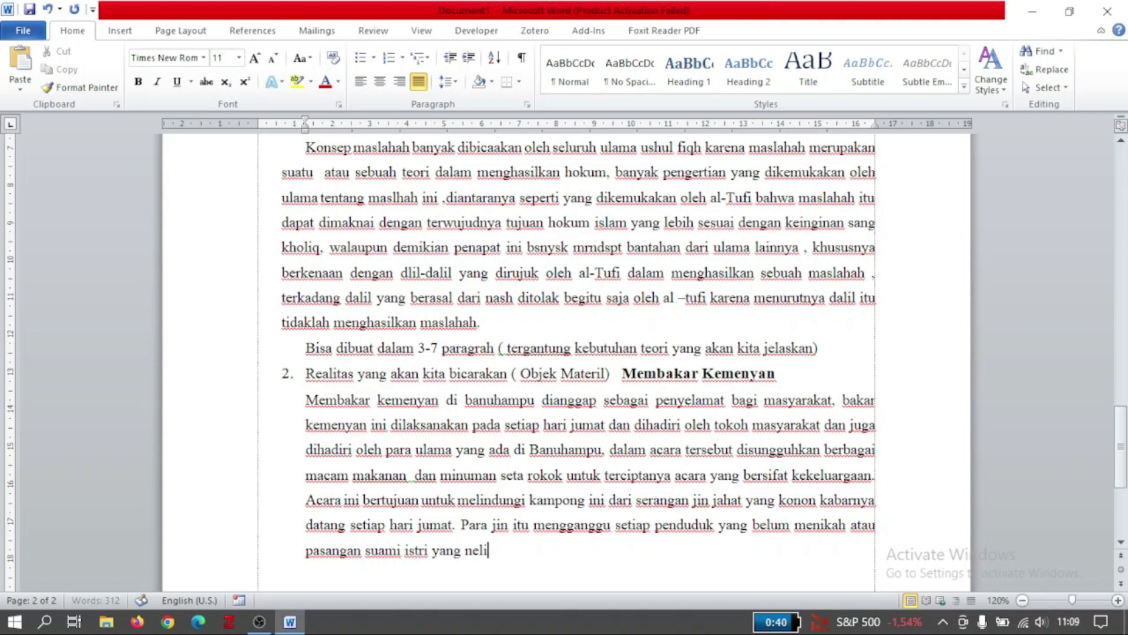
key(BackSpace)
key(BackSpace)
text(belum punn)
key(BackSpace)
text(ya anak)
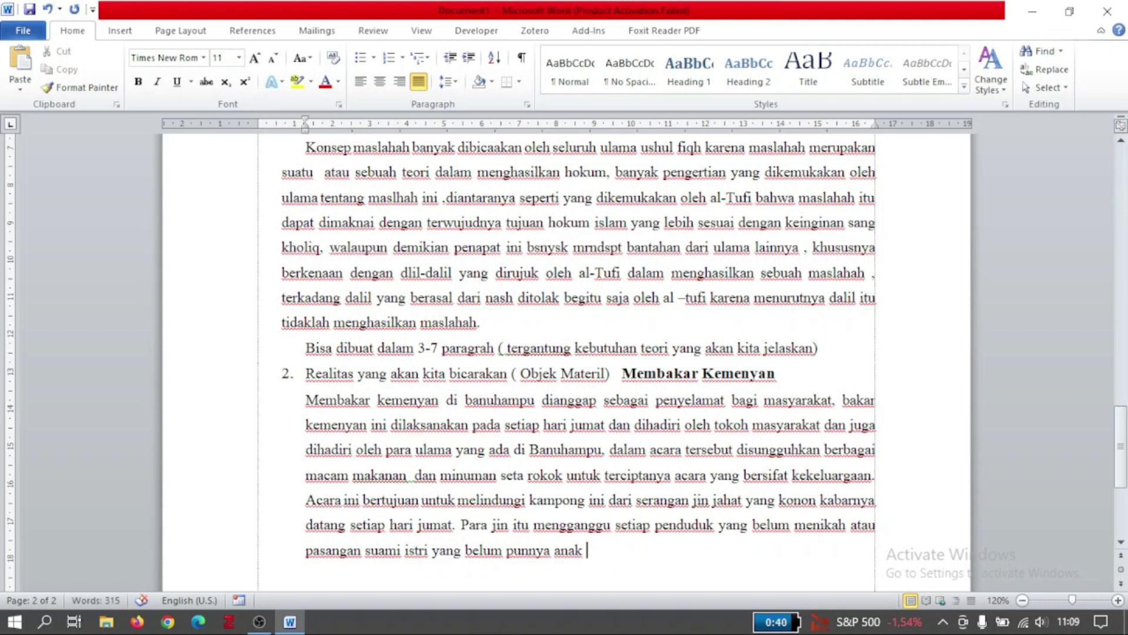
Step: Continue the sentence with ", bagi yang sudah memiliki anak maka dia harus lebih berhati-hati lagi"
text(, bagi yang s)
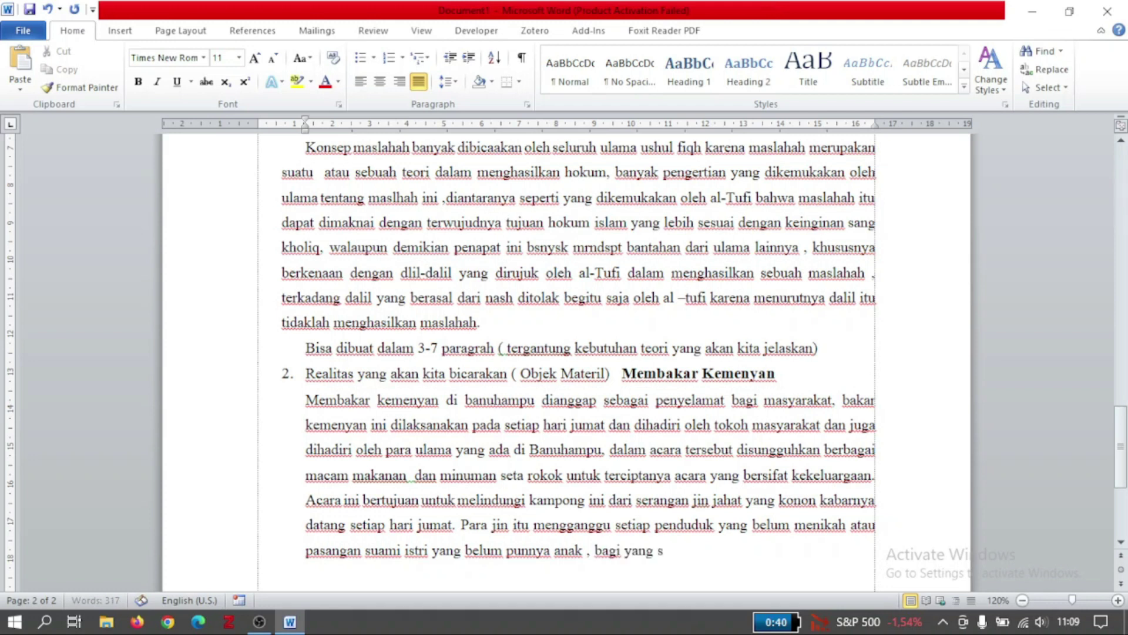
text(udah mem)
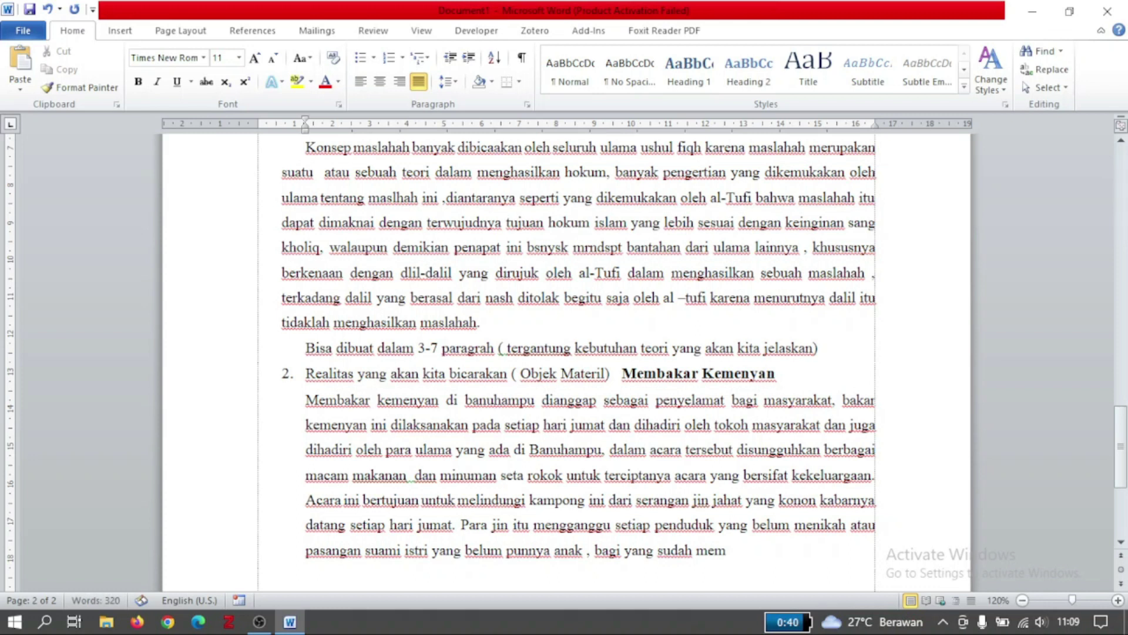
text(iliki anaka)
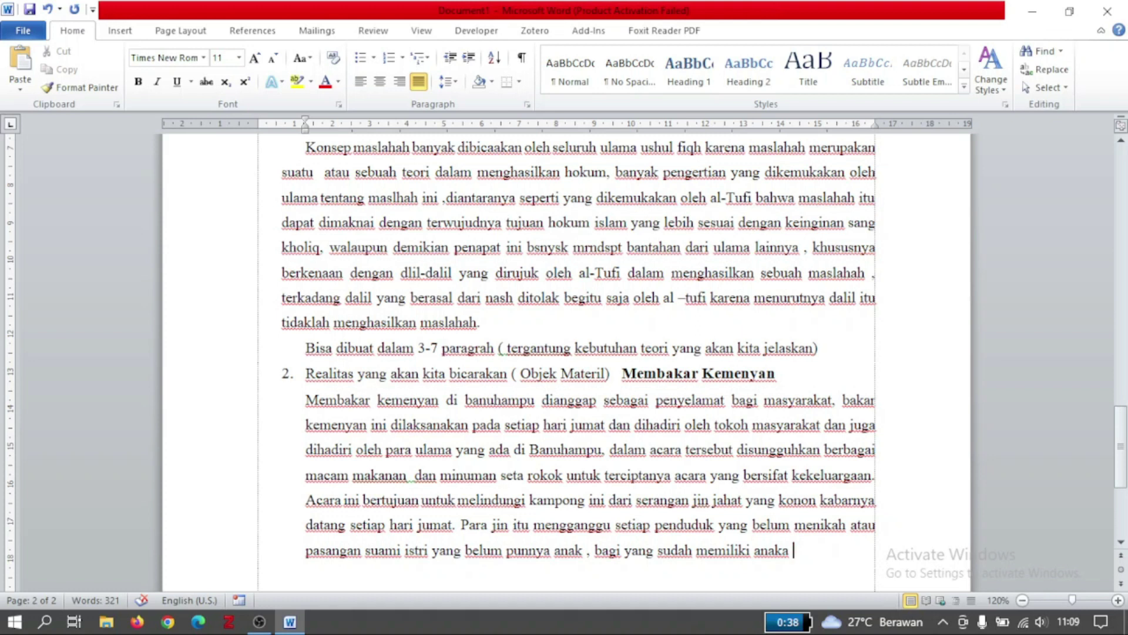
key(BackSpace)
text(maka di)
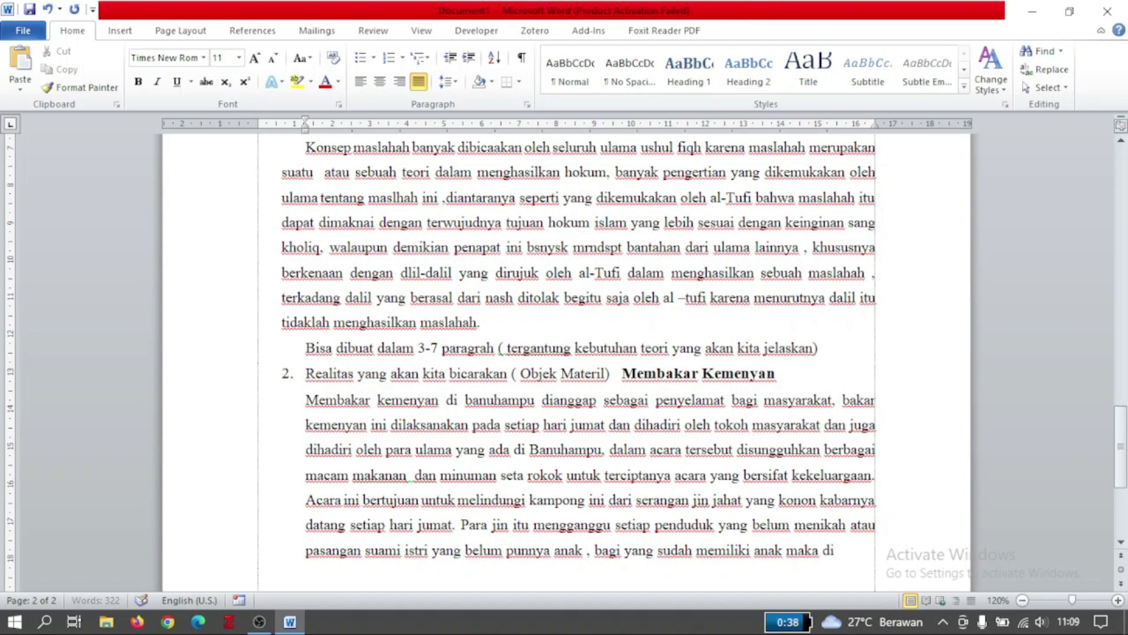
text(a harus leb)
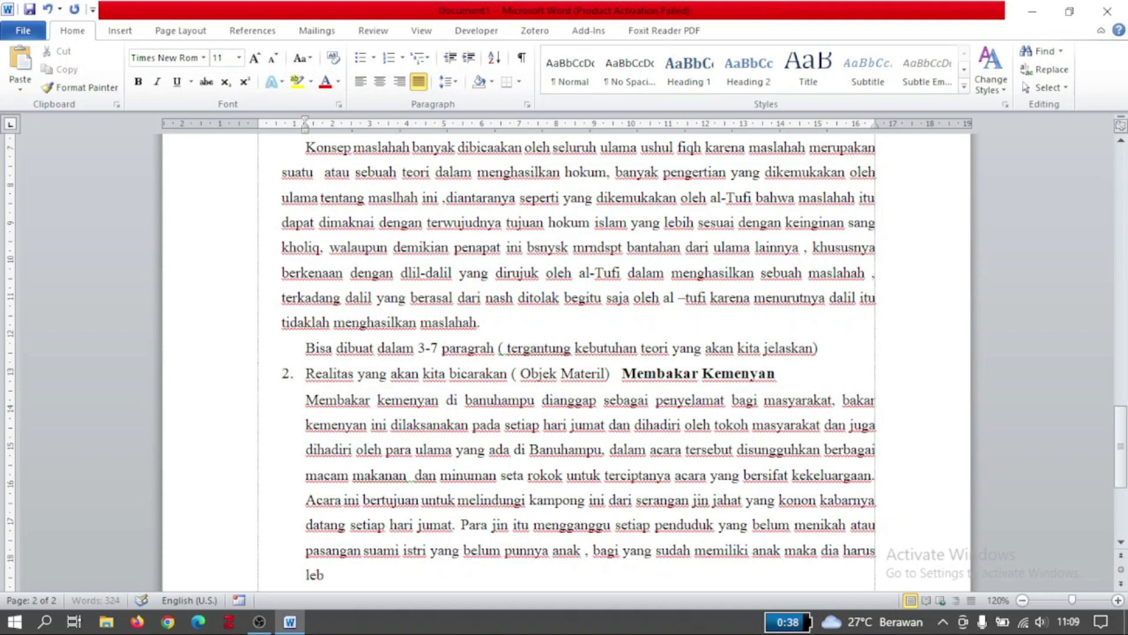
text(ih berhati)
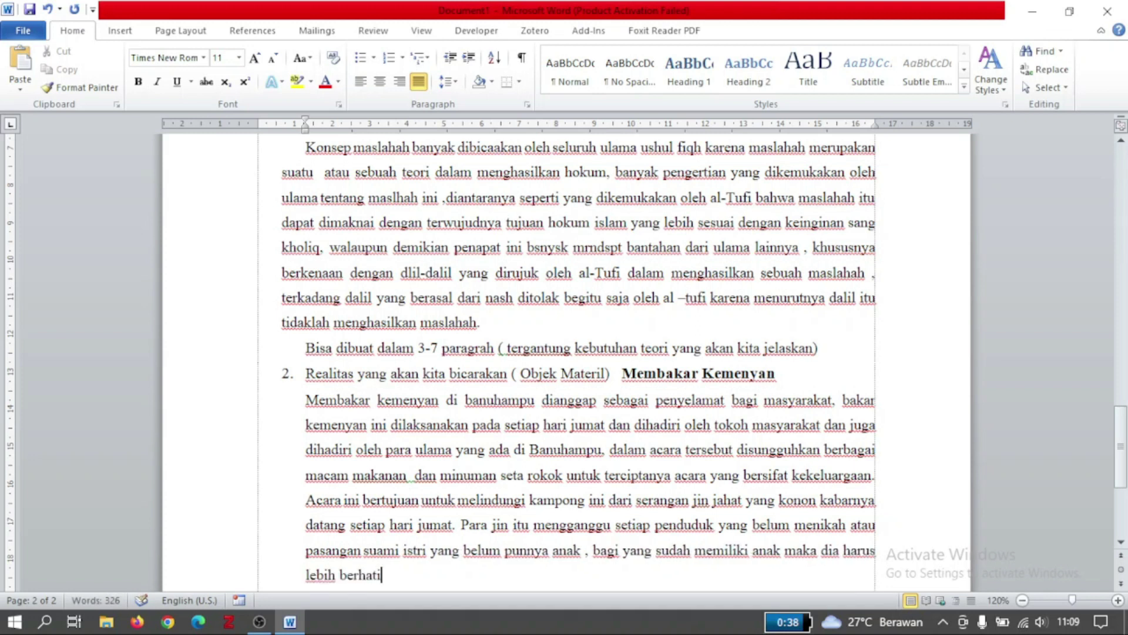
text(-hati lagi)
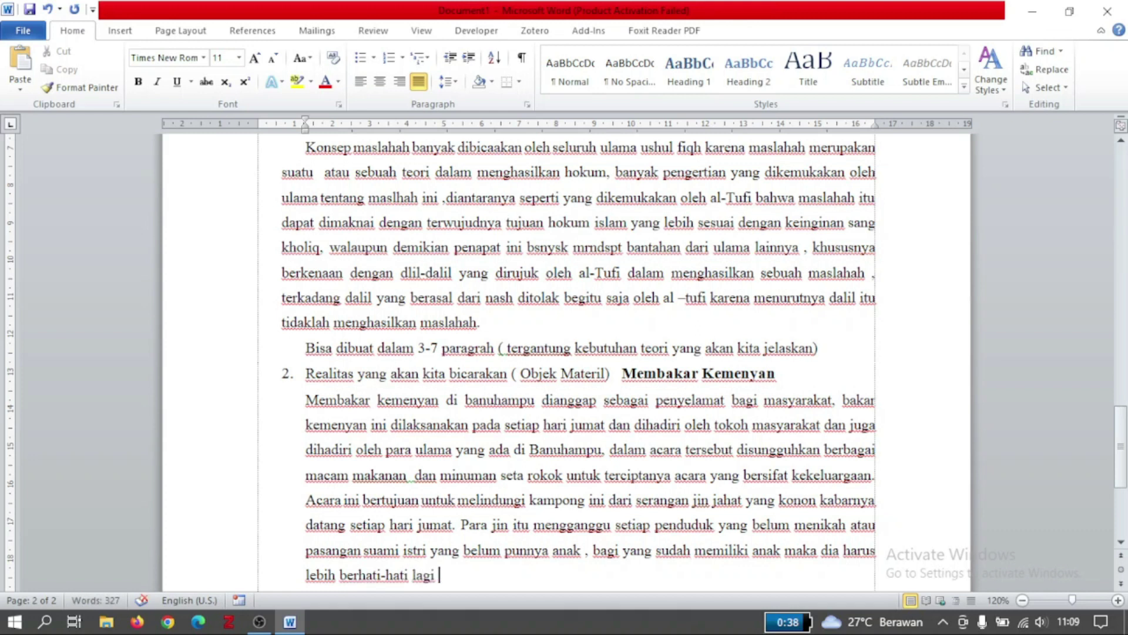
Step: Add the reason "karena ada yang dinakam tuyul yang suka menculik anak-anak" to the warning for parents
text( karena ada yan)
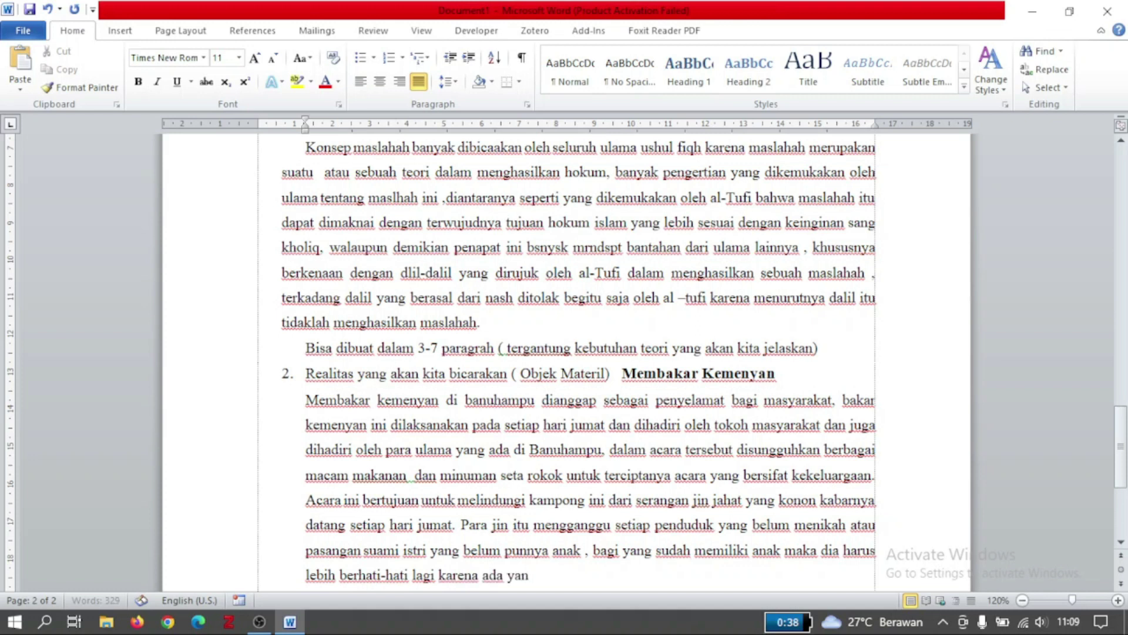
text(g dinakam tuyul )
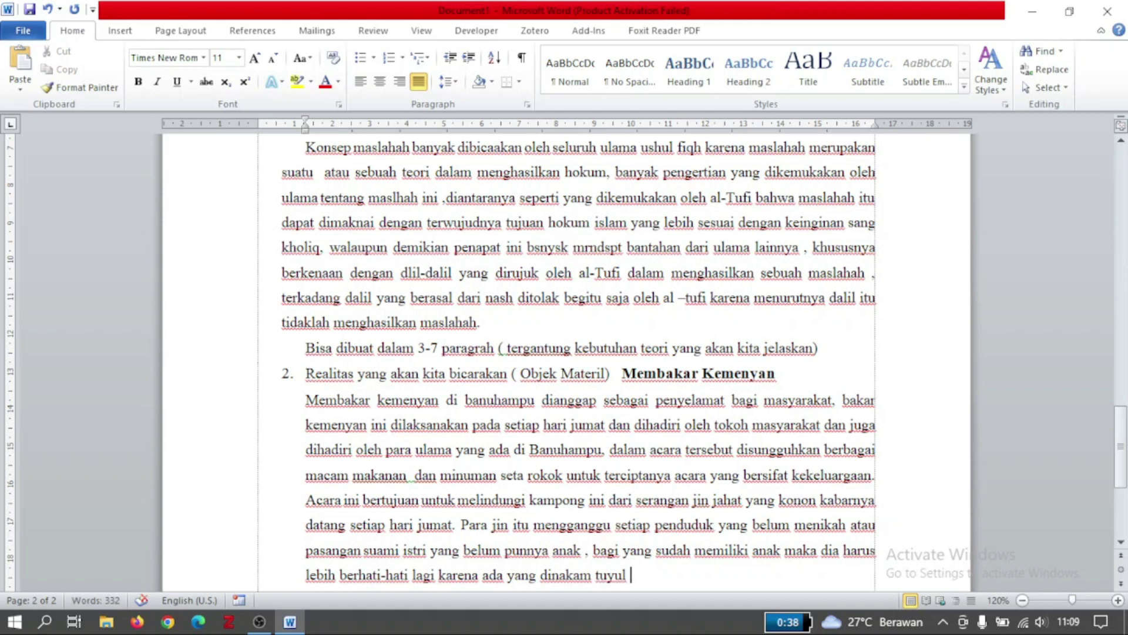
text(yang suk)
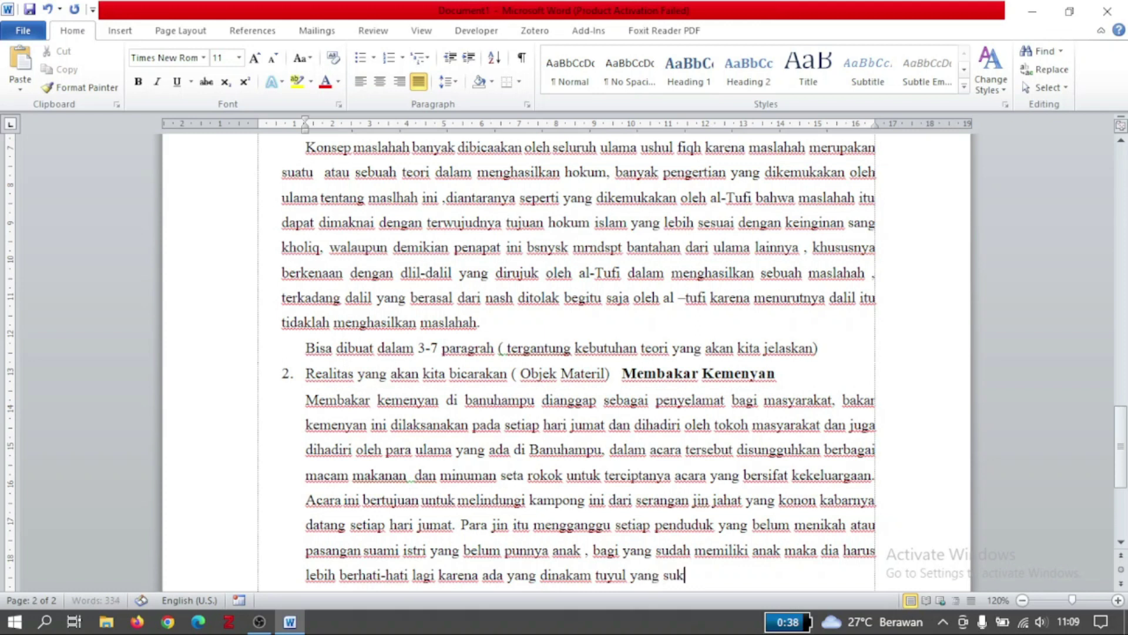
text(a menculik anak-anak)
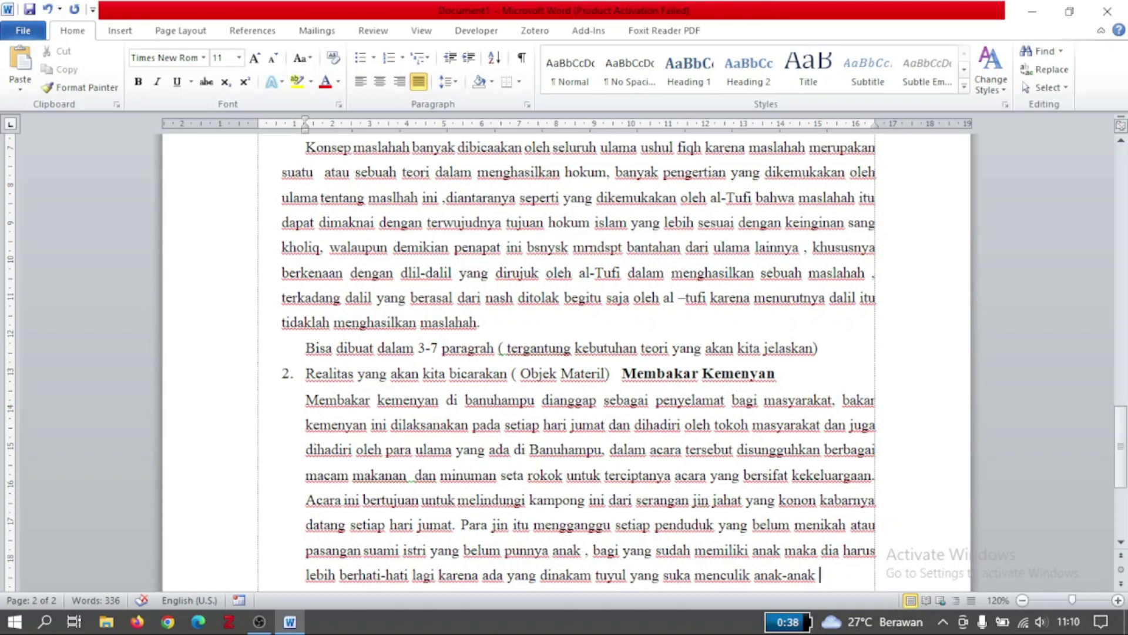
Step: Add the sentence "Itulah sebabnya masyarakat Banuhampu melaksanakan bakar kemenyan untuk menyemnangkan hati para jin yang mengganggu" to the paragraph
text(. Itulah sebabnya)
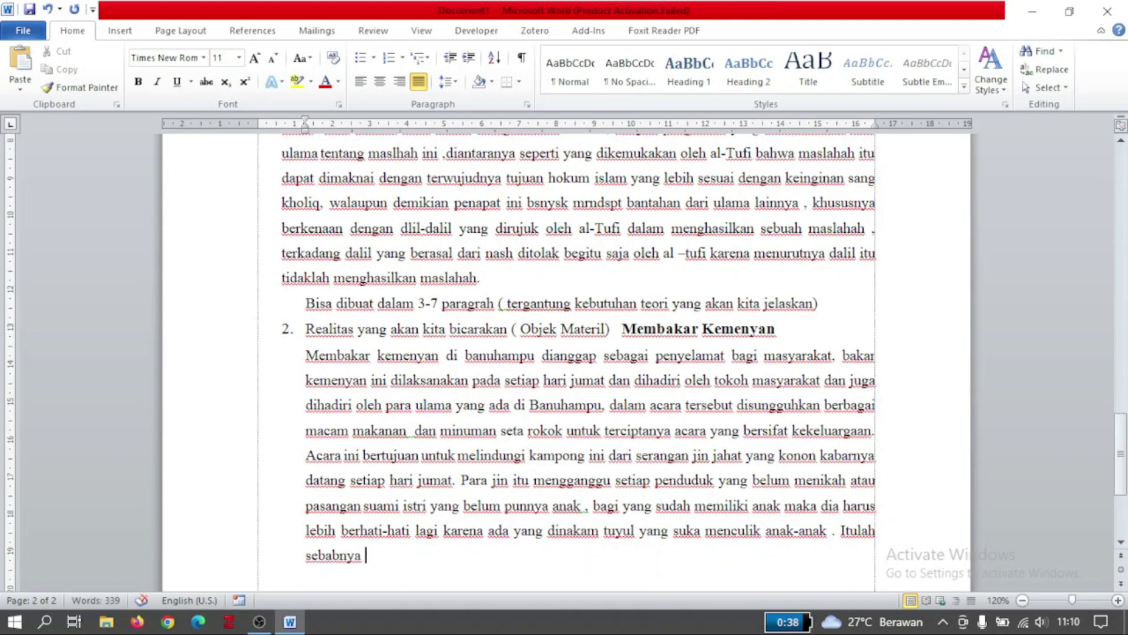
text( masyarakat )
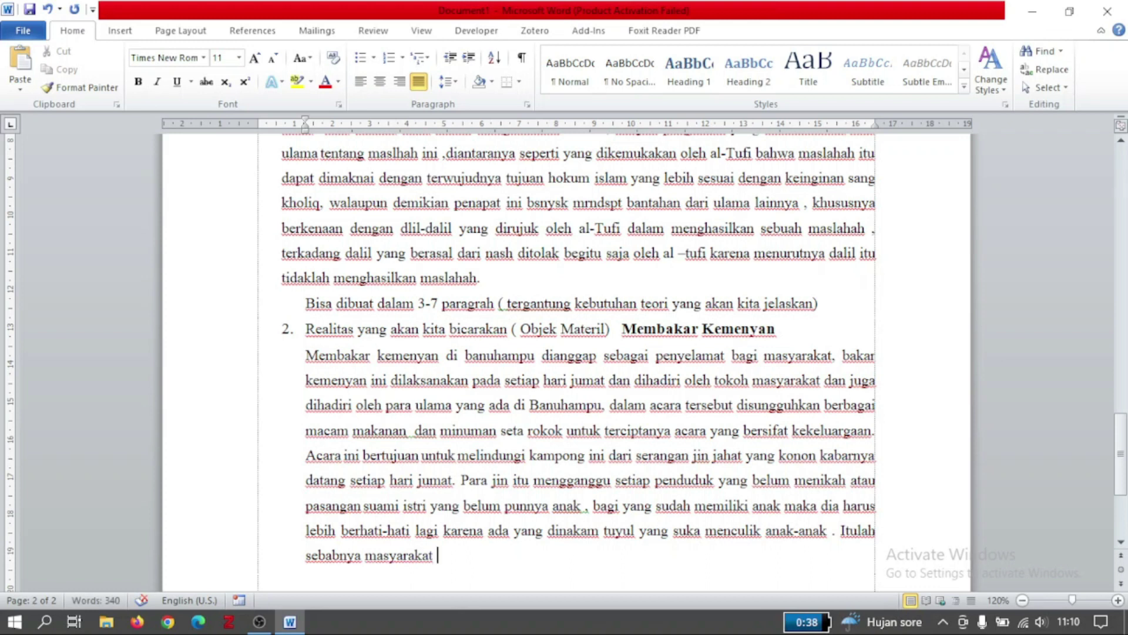
text(Banuham)
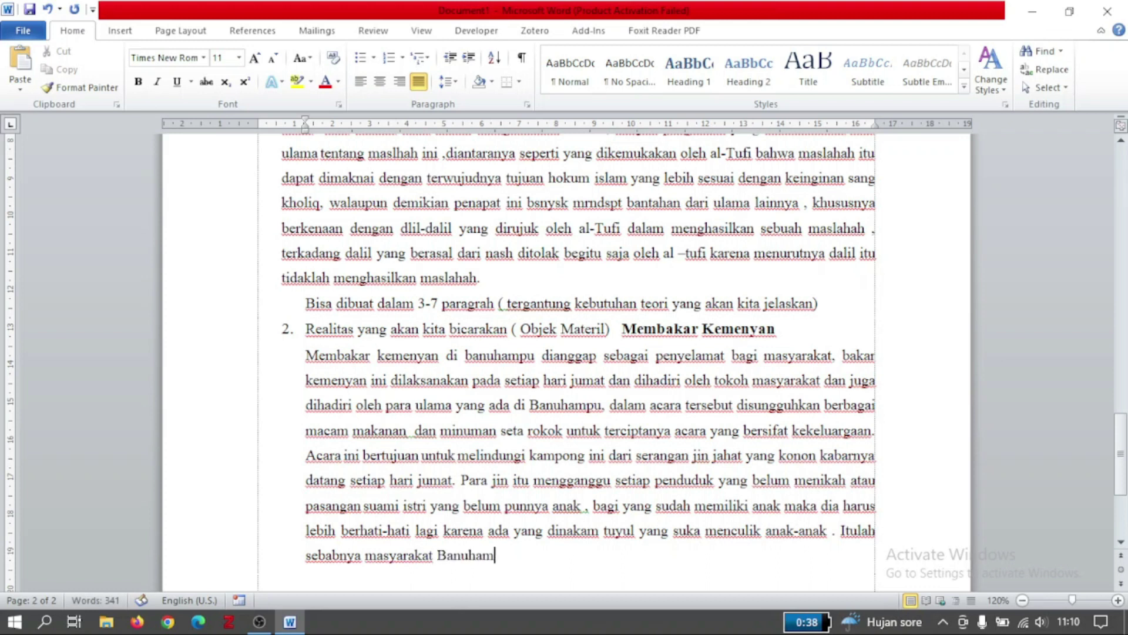
text(pu melaksanaa)
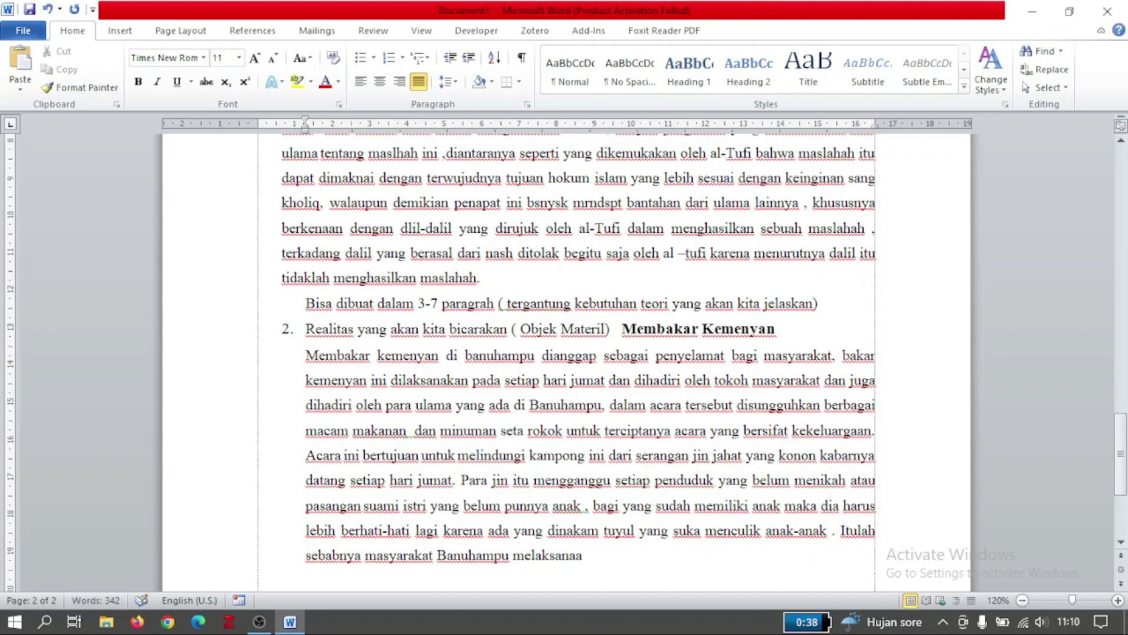
key(BackSpace)
text(kan bakar kem)
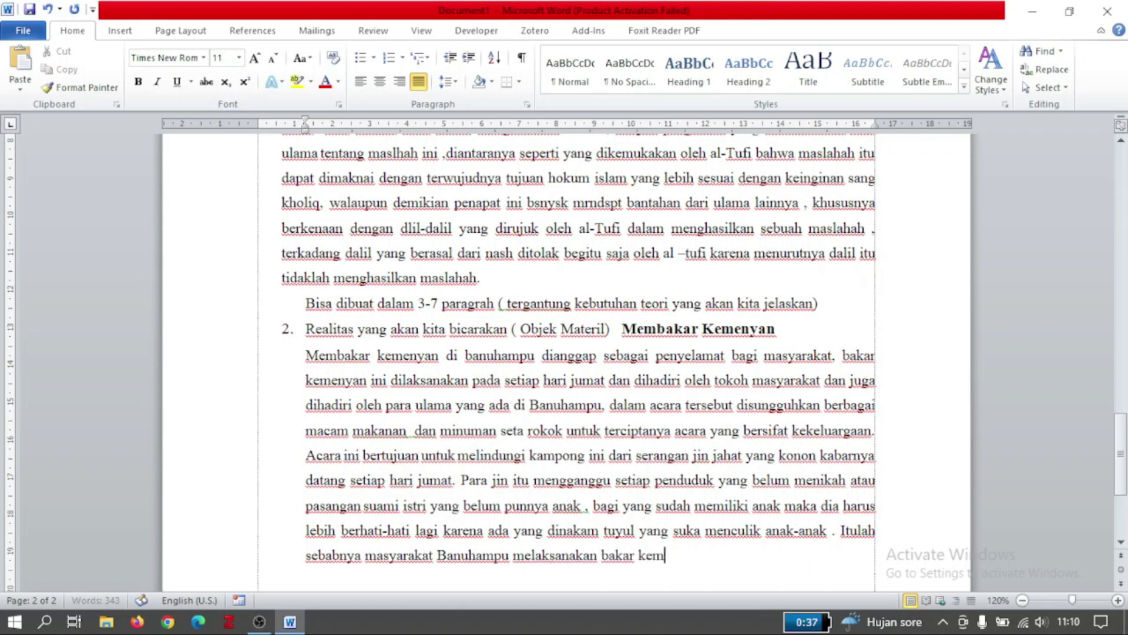
text(enyan )
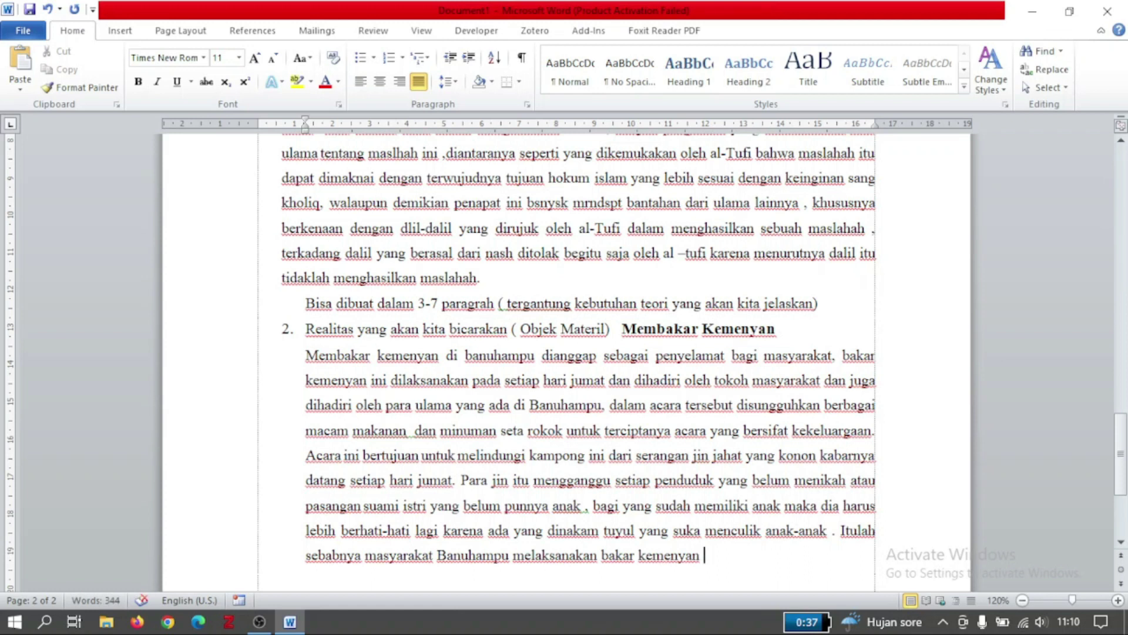
text(un)
text(enyemnang)
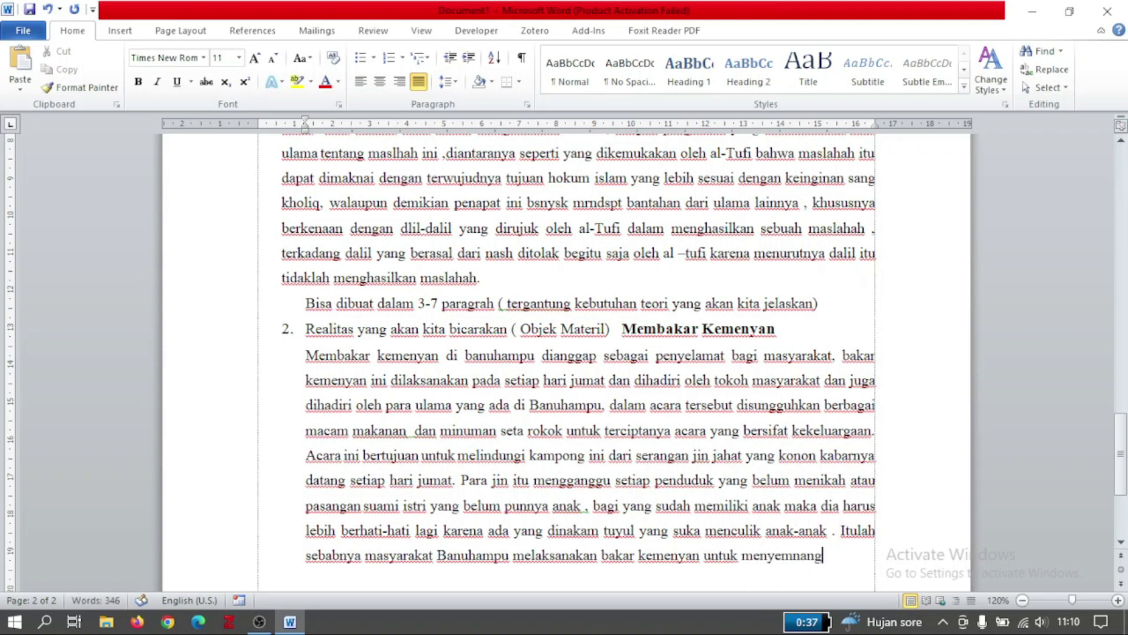
text(kan hati para j)
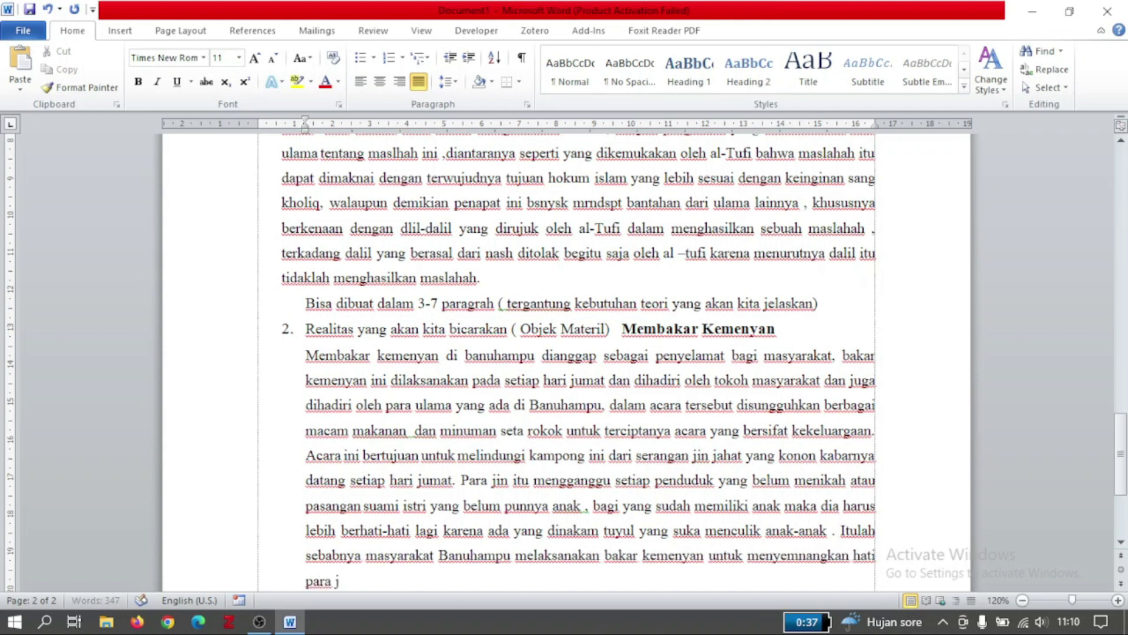
text(in yang mengganggu)
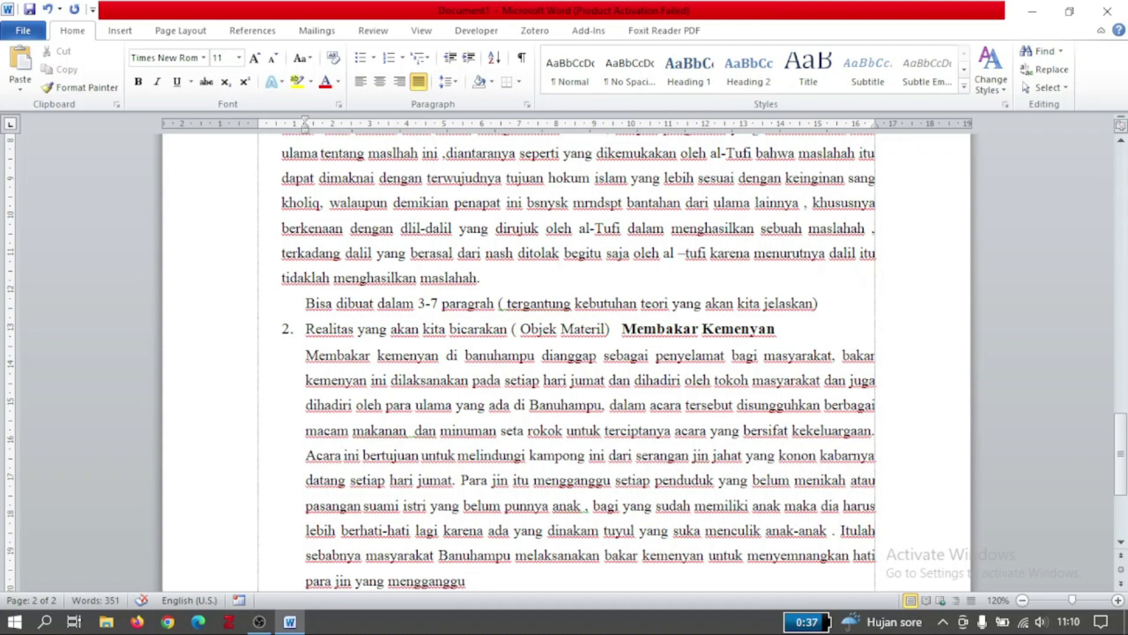
Step: Extend the last sentence with ", diharapkan dengan adanya bakar kemenyan ini masyarkat akan terbebas dari gangguan jin tersebut"
text(, diharapkan dengan)
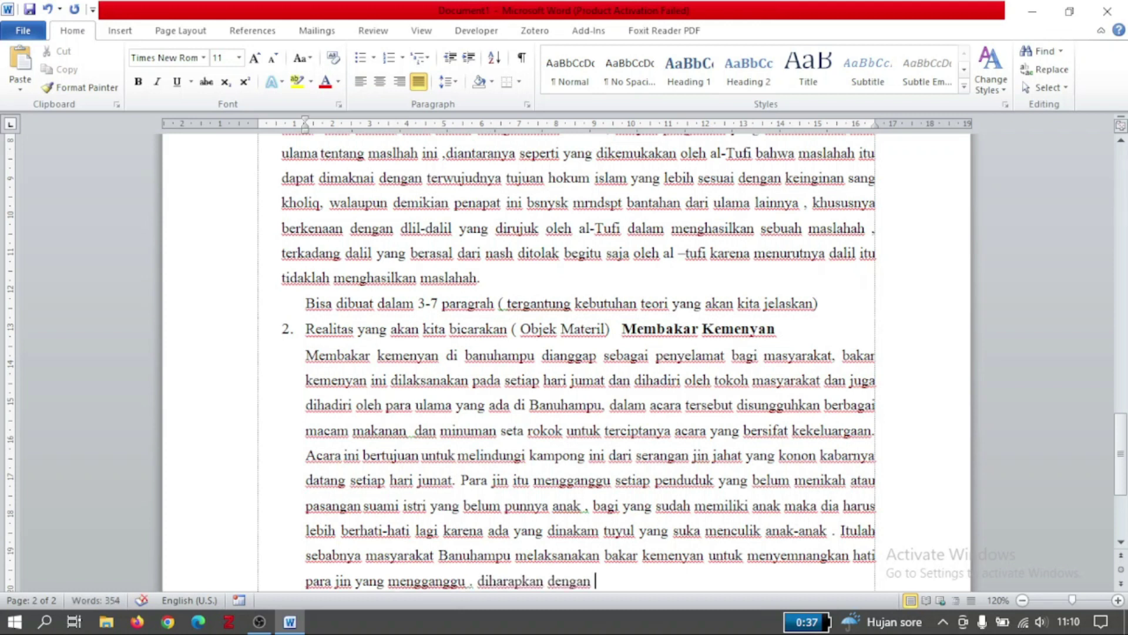
text( adanya bakar)
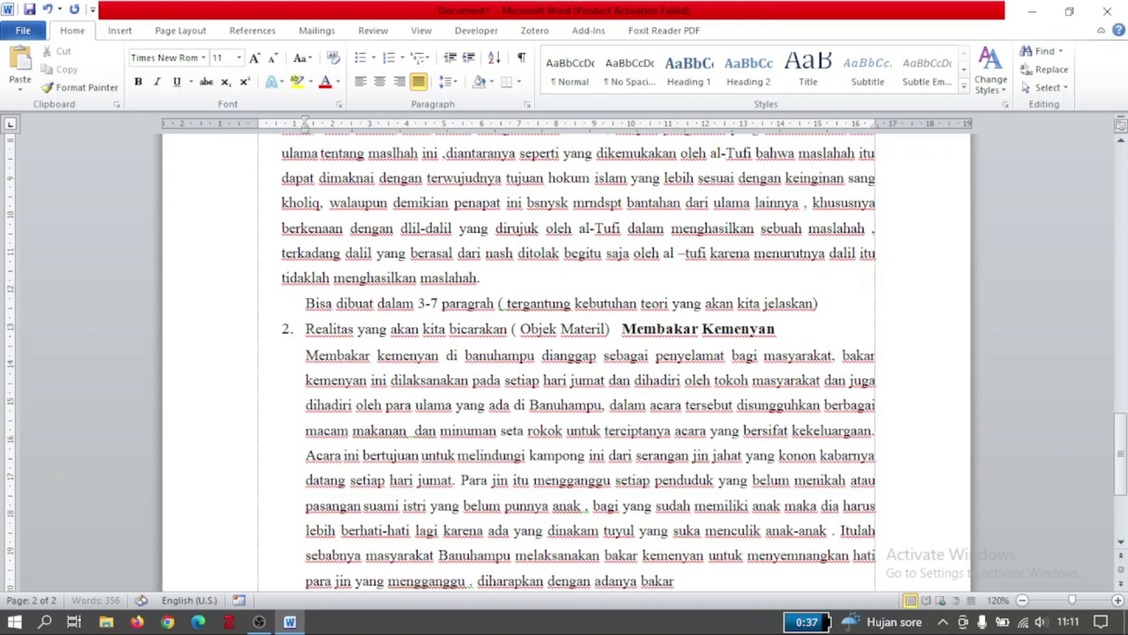
text( kemenyan ini )
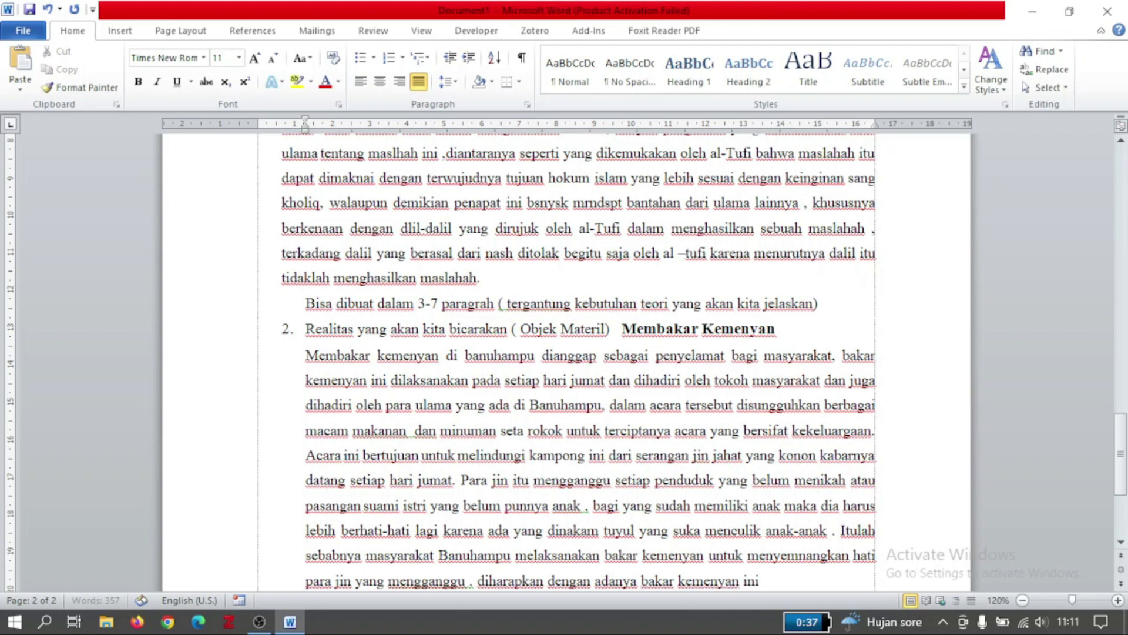
text(masyarka)
key(BackSpace)
key(BackSpace)
text(arkat akan terbebas)
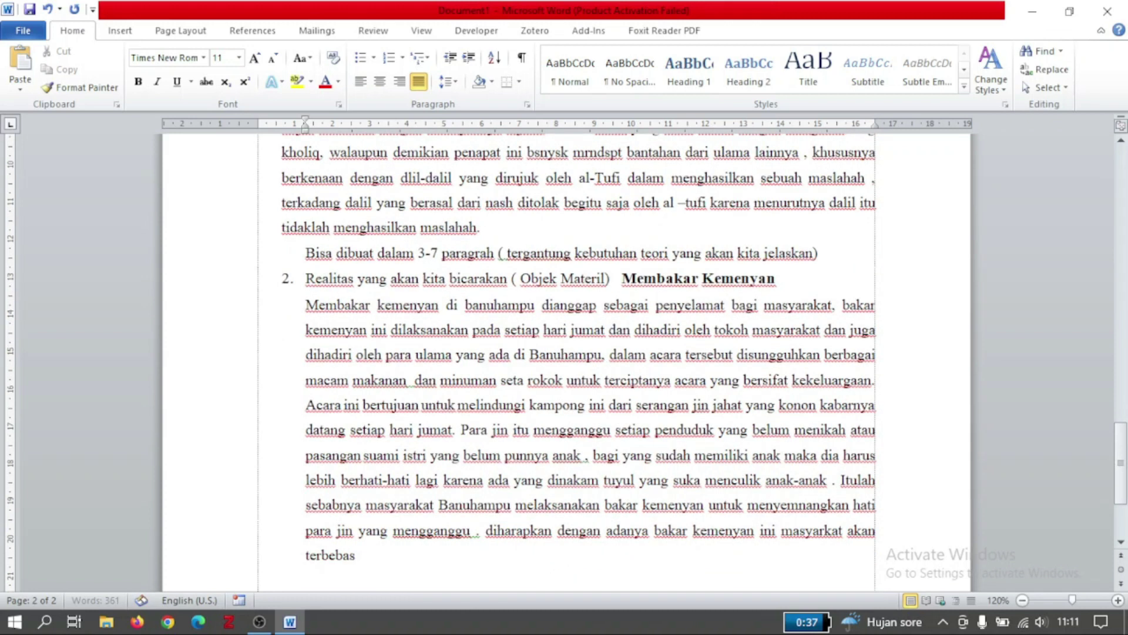
text( dari )
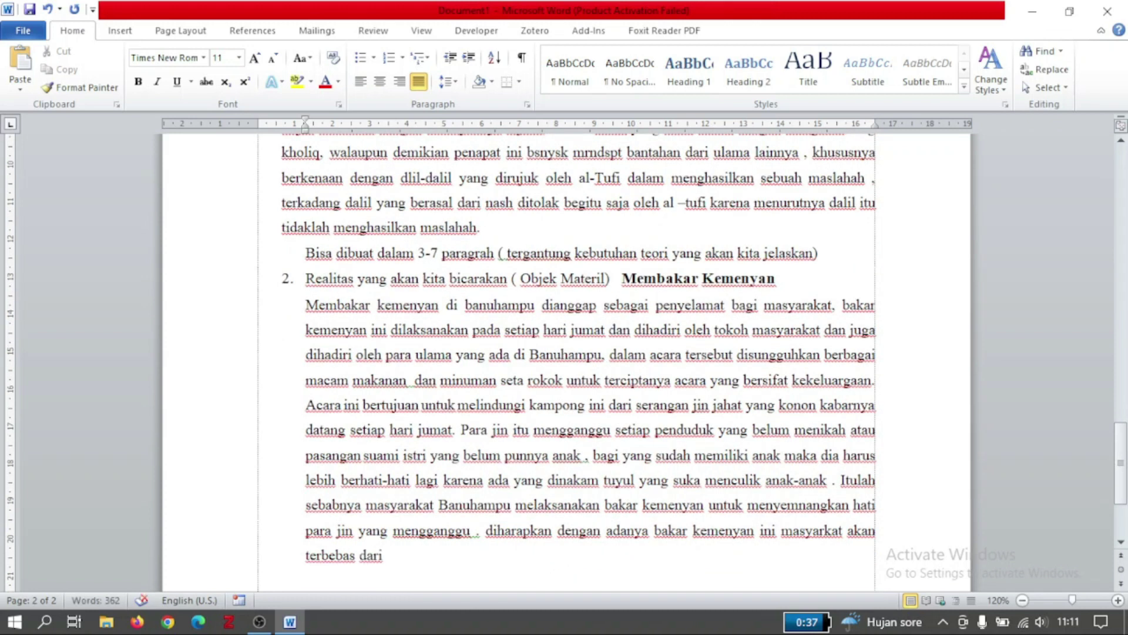
text(gangg)
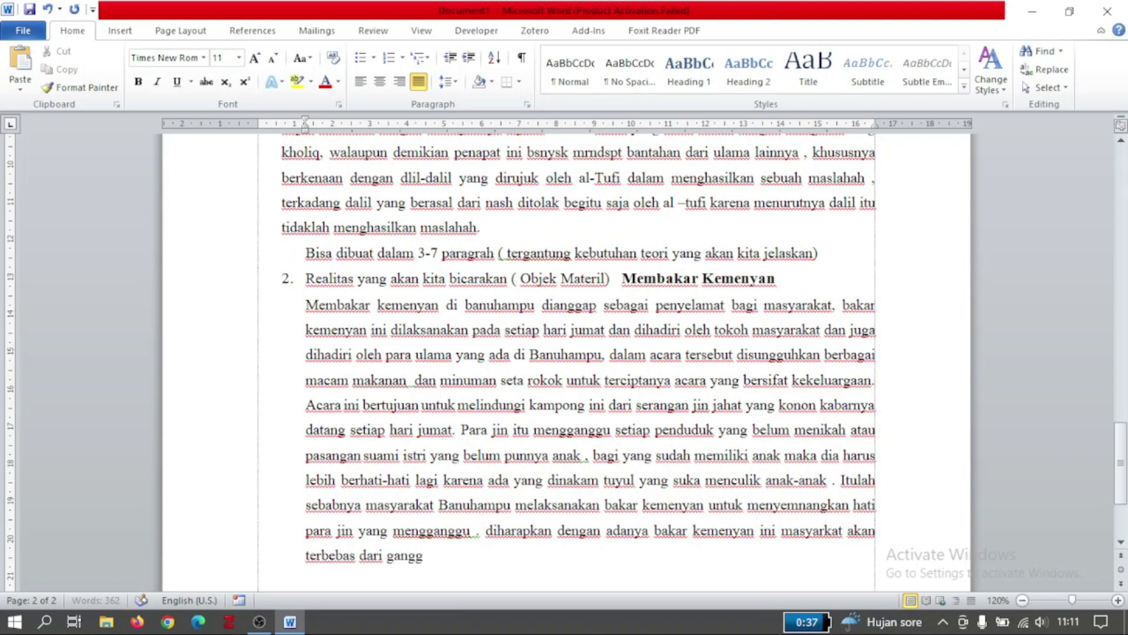
text(uan jin tersebut)
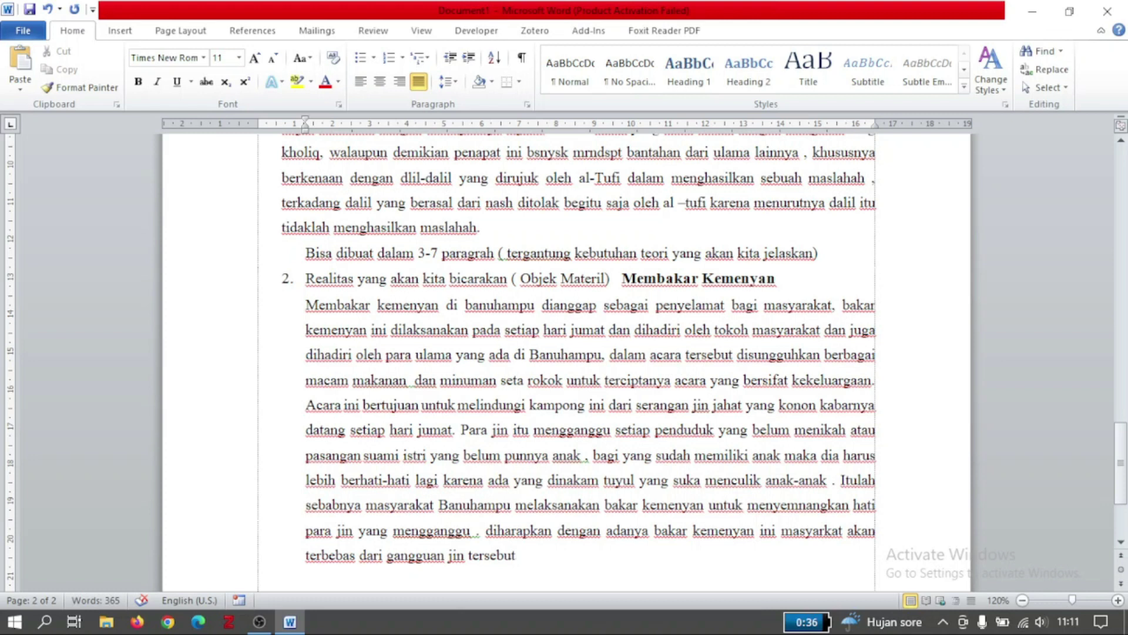
Step: Reduce the left indent of the Membakar Kemenyan paragraph by one level and indent only its first line
click(299, 332)
click(448, 59)
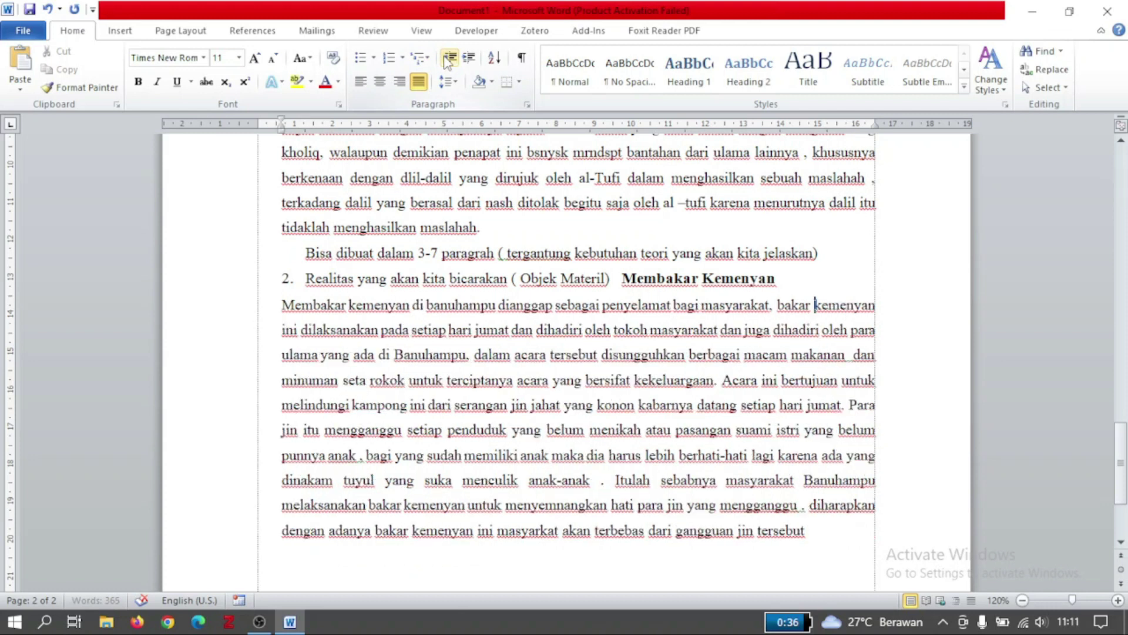
click(280, 317)
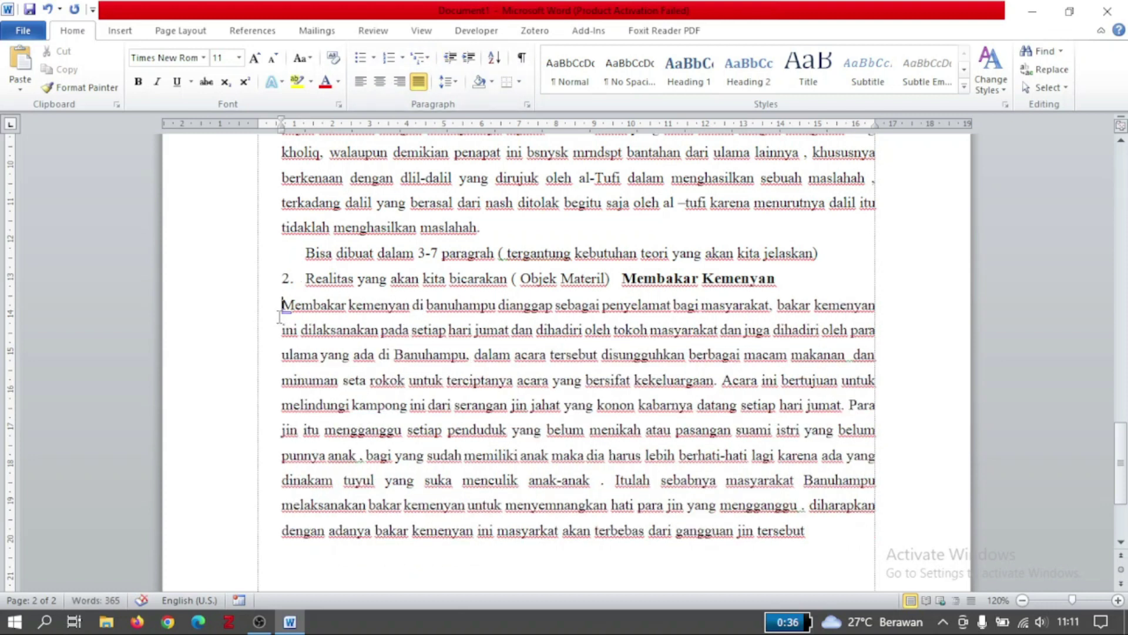
key(Tab)
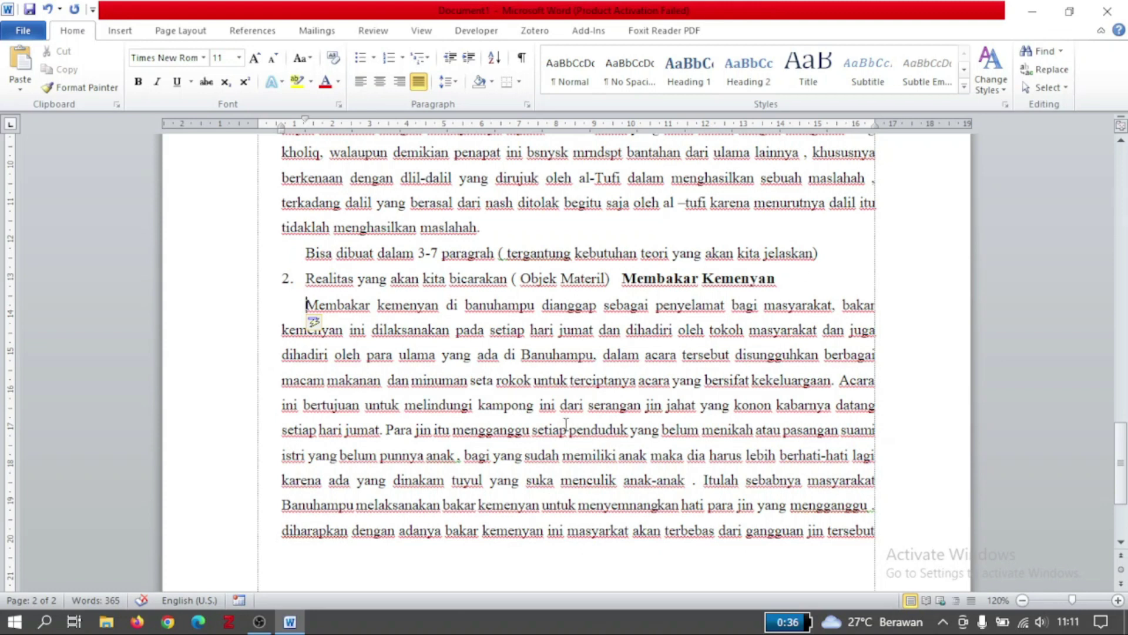
Step: Add "MASLAHAH" in bold and parentheses after the numbered heading "Teori"
scroll(545, 434, up, 2)
scroll(544, 434, up, 2)
click(411, 263)
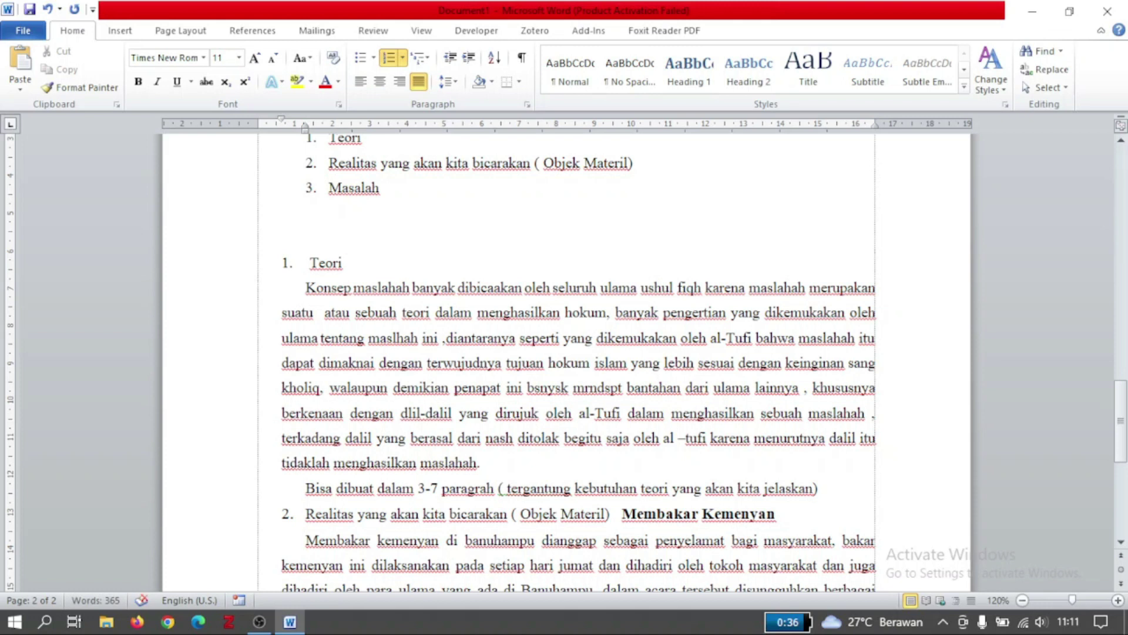
key(ctrl+b)
text(MASLAHAH)
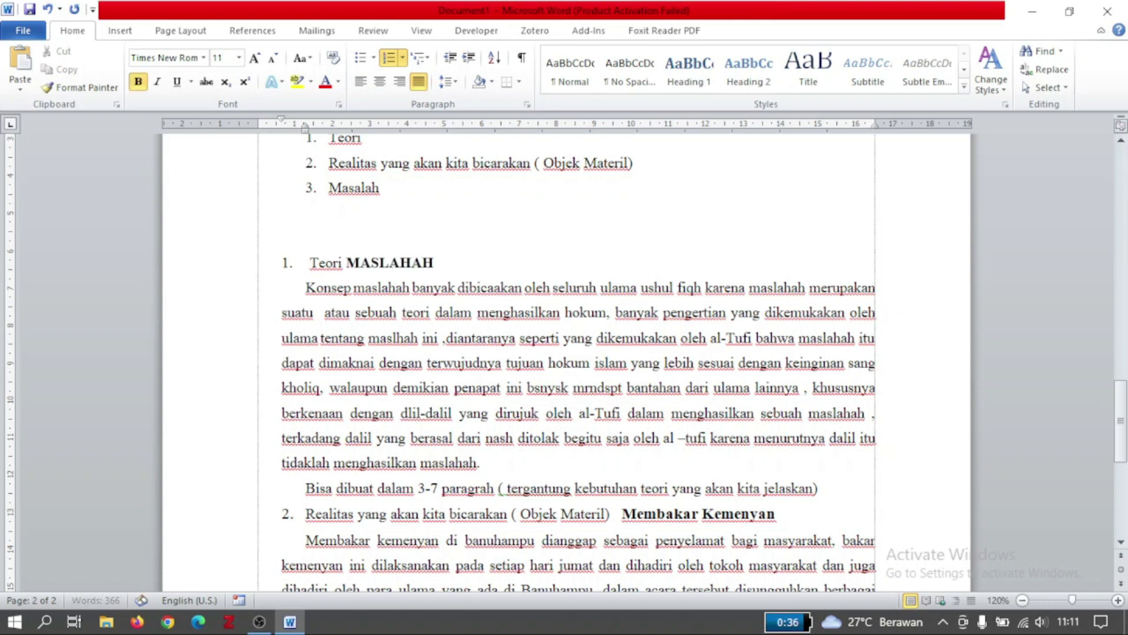
text())
key(ctrl+b)
text(()
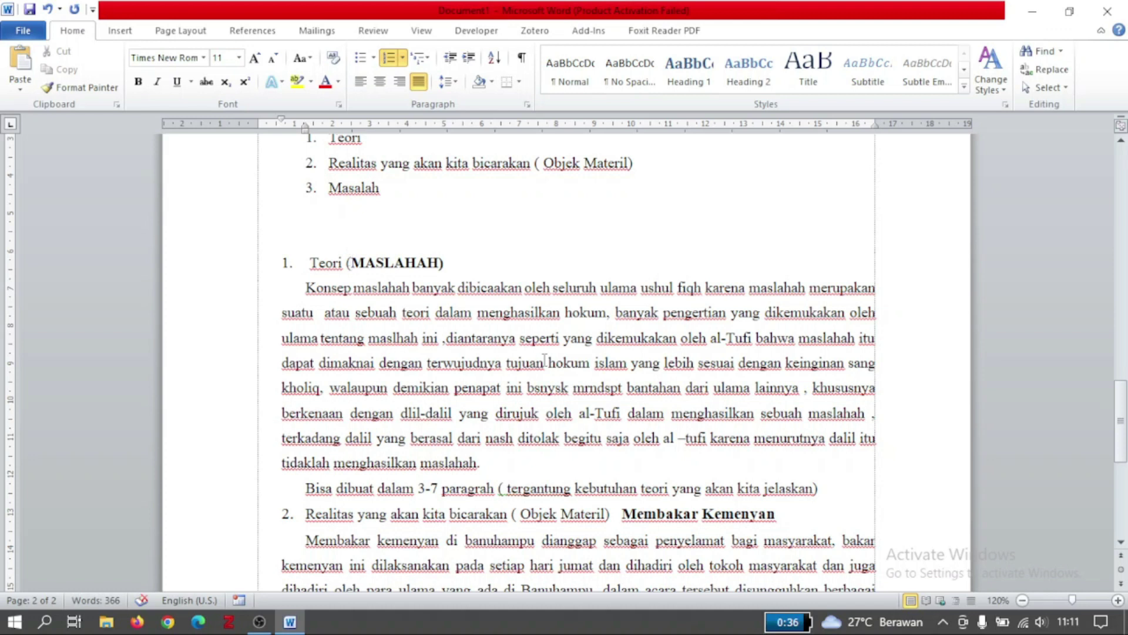
Step: Copy the two-line title "MEMBAKAR KEMENYAN DALAM KAJIAN MASLAHAH ( STUDI DI KECAMATAN BANUHAMPU KABUPATEN AGAM )" to the empty line above the Teori section
scroll(720, 425, down, 2)
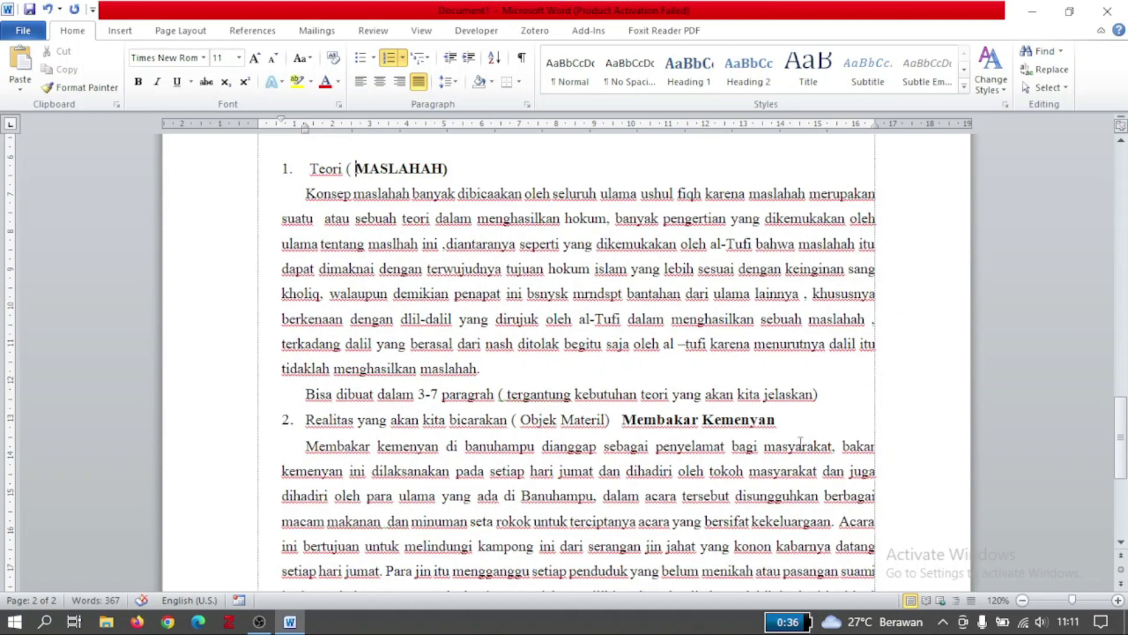
scroll(765, 462, up, 6)
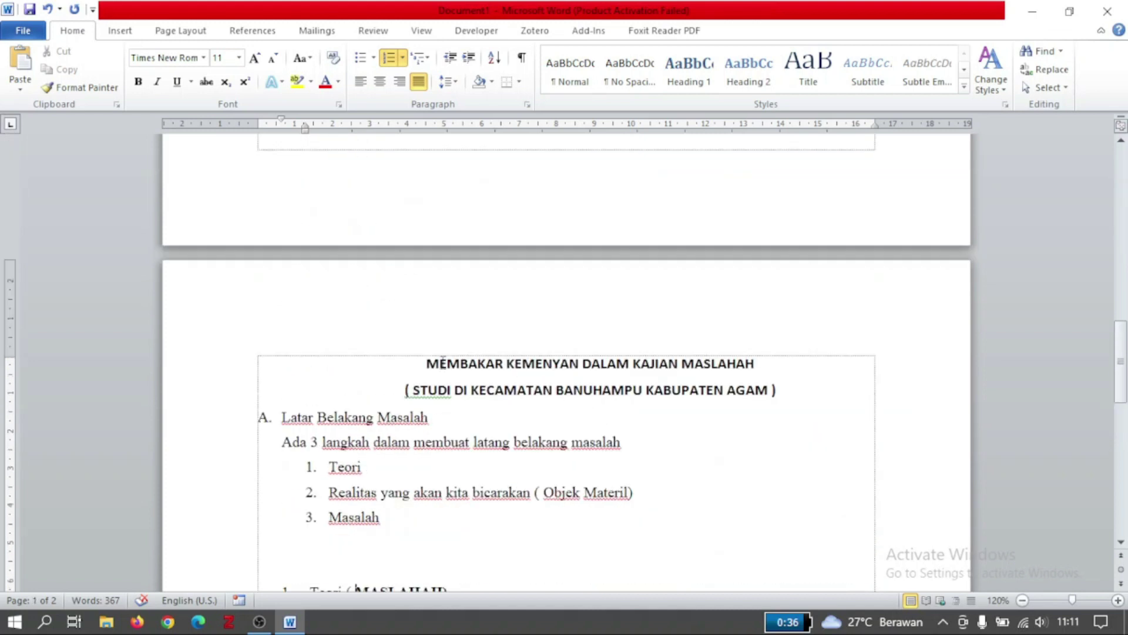
click(437, 364)
drag(779, 387, 470, 383)
click(424, 364)
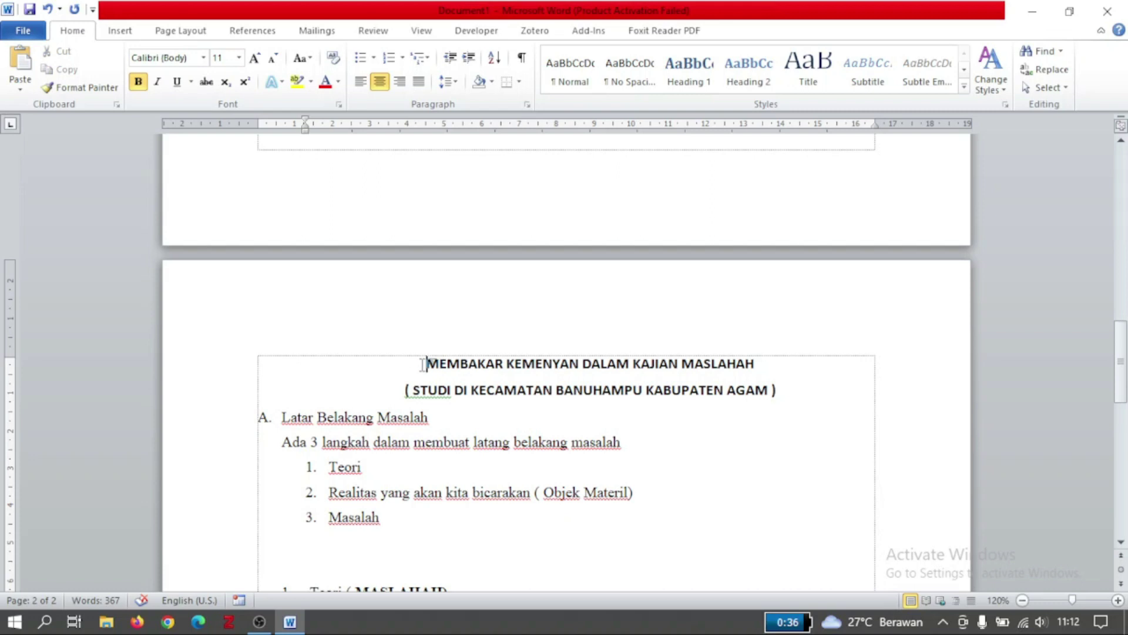
key(shift+Down)
key(shift+Down)
key(ctrl+c)
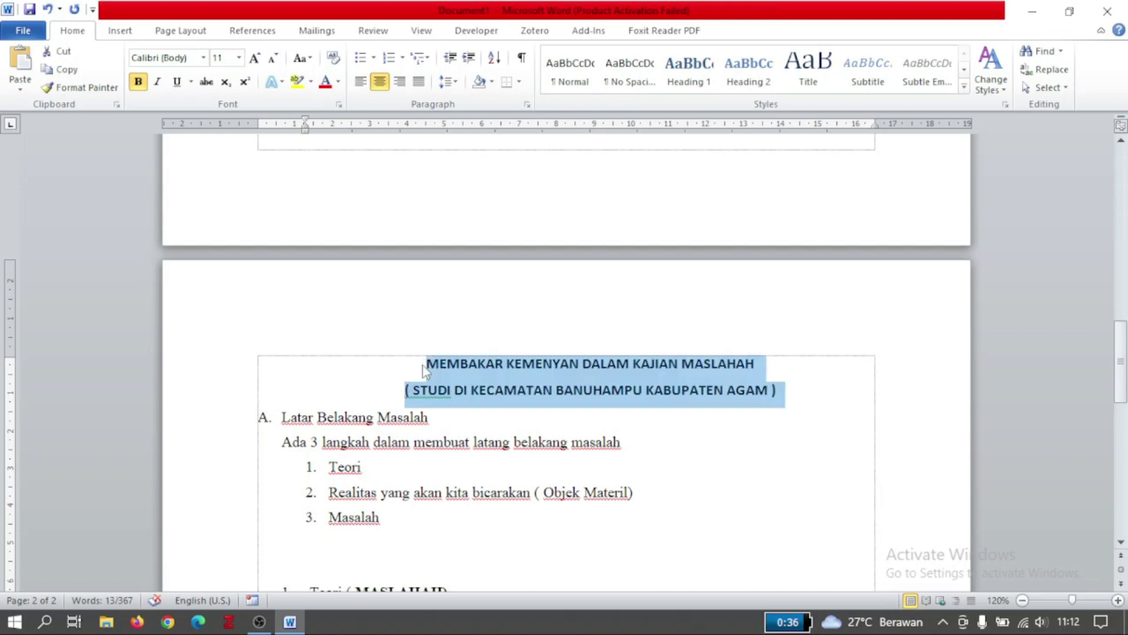
scroll(422, 366, down, 3)
click(437, 374)
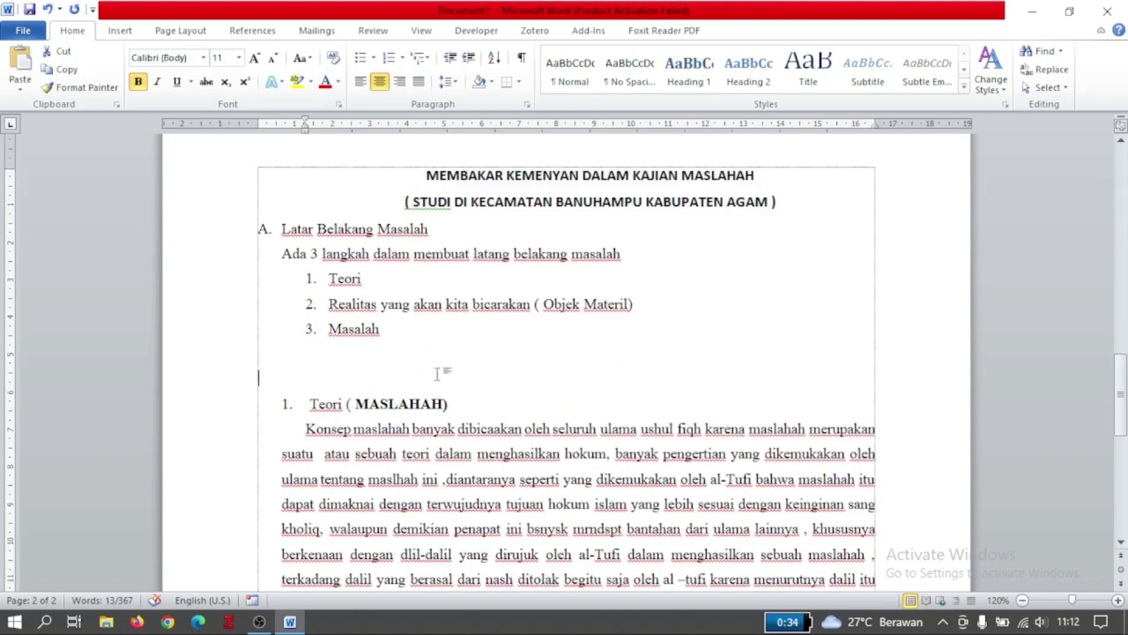
key(ctrl+v)
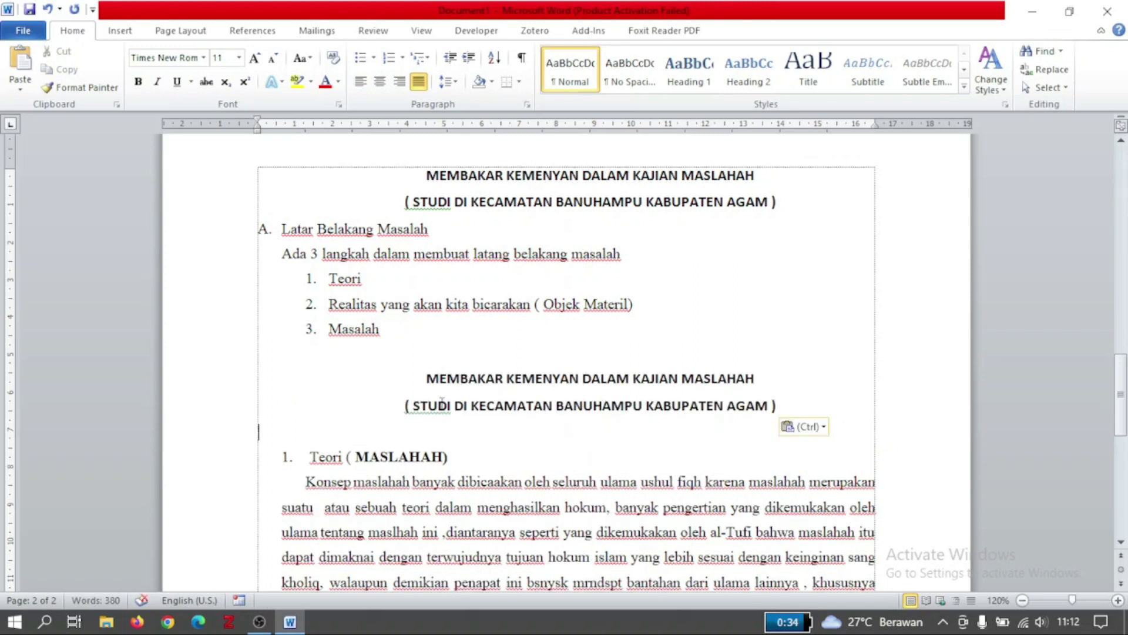
Step: Copy the note "Bisa dibuat dalam 3-7 paragrah" below the Membakar Kemenyan paragraph and indent the copy
scroll(437, 374, down, 3)
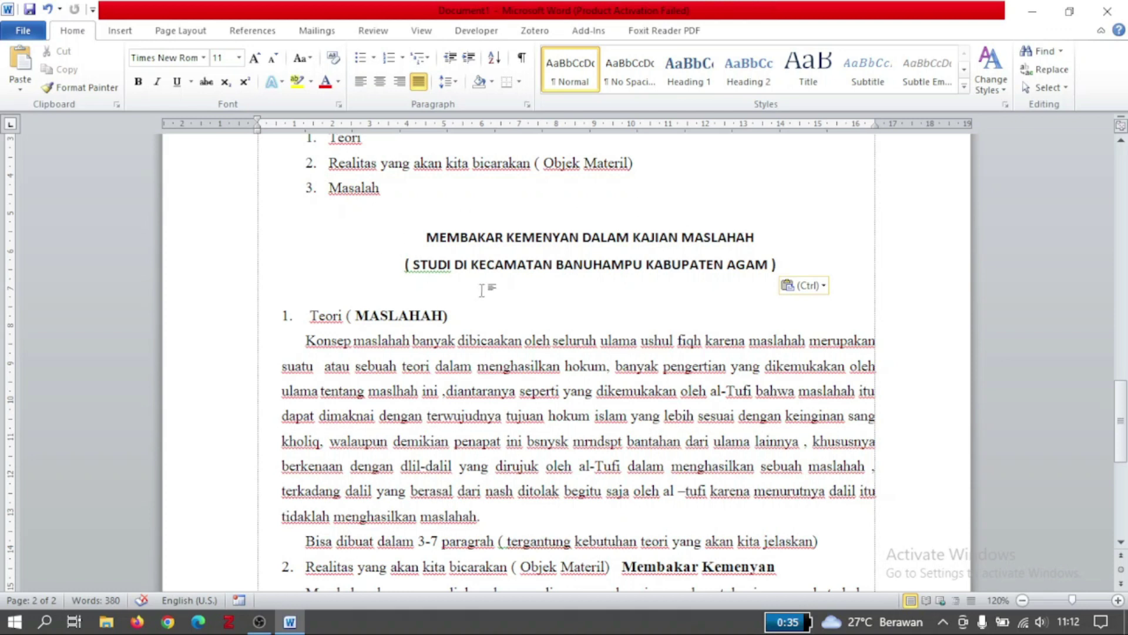
scroll(481, 291, down, 2)
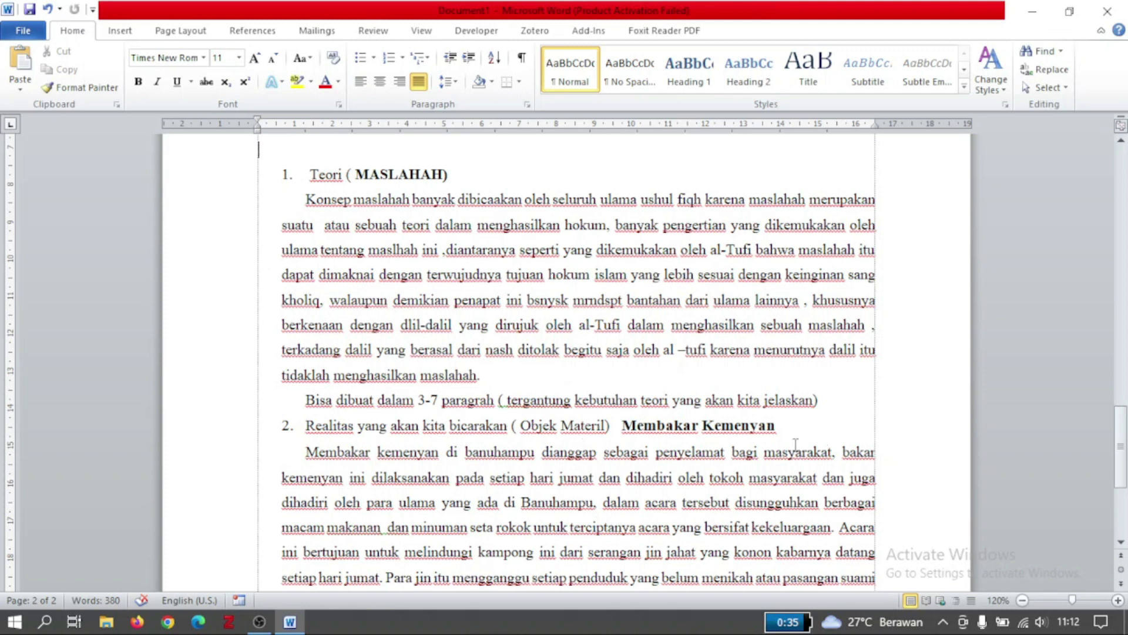
click(307, 403)
drag(307, 403, 830, 414)
key(ctrl+c)
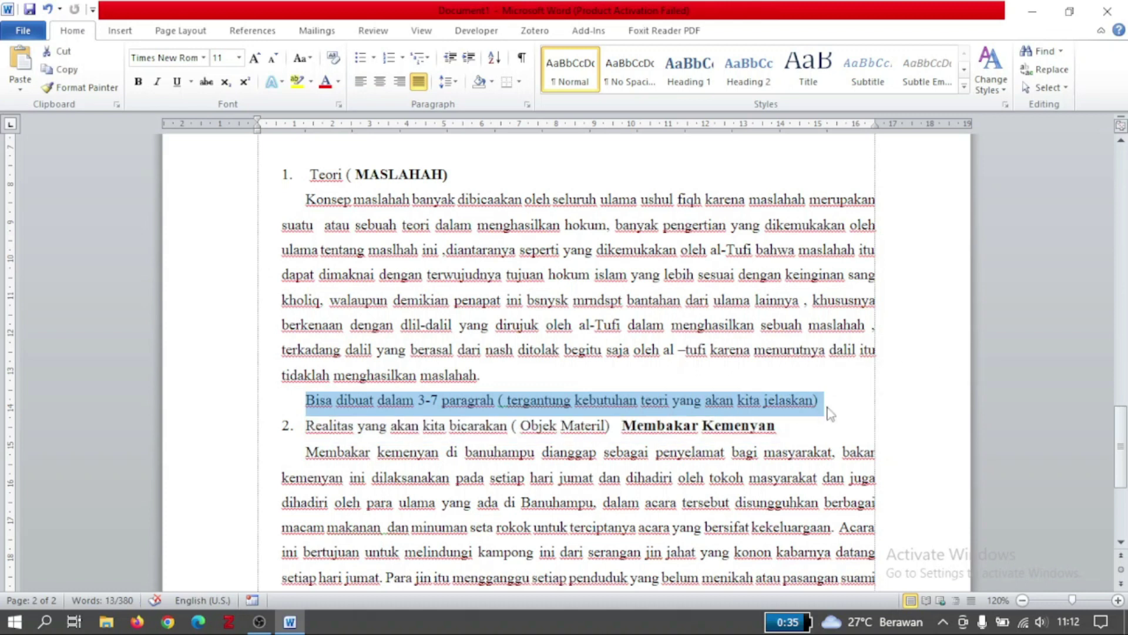
scroll(524, 473, down, 3)
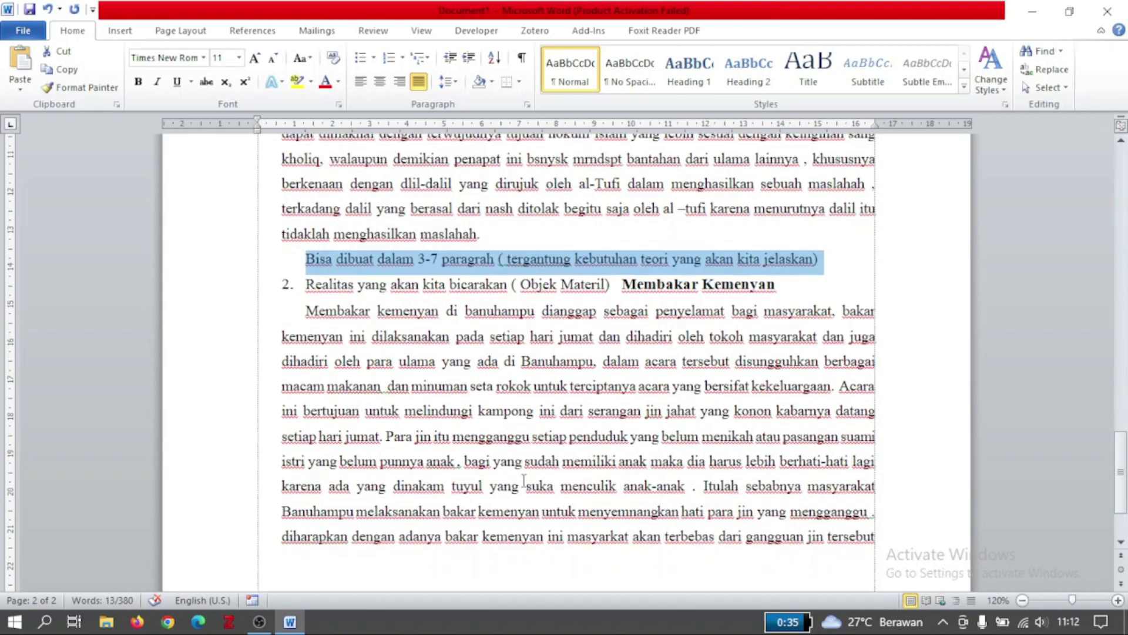
scroll(450, 509, down, 1)
click(349, 526)
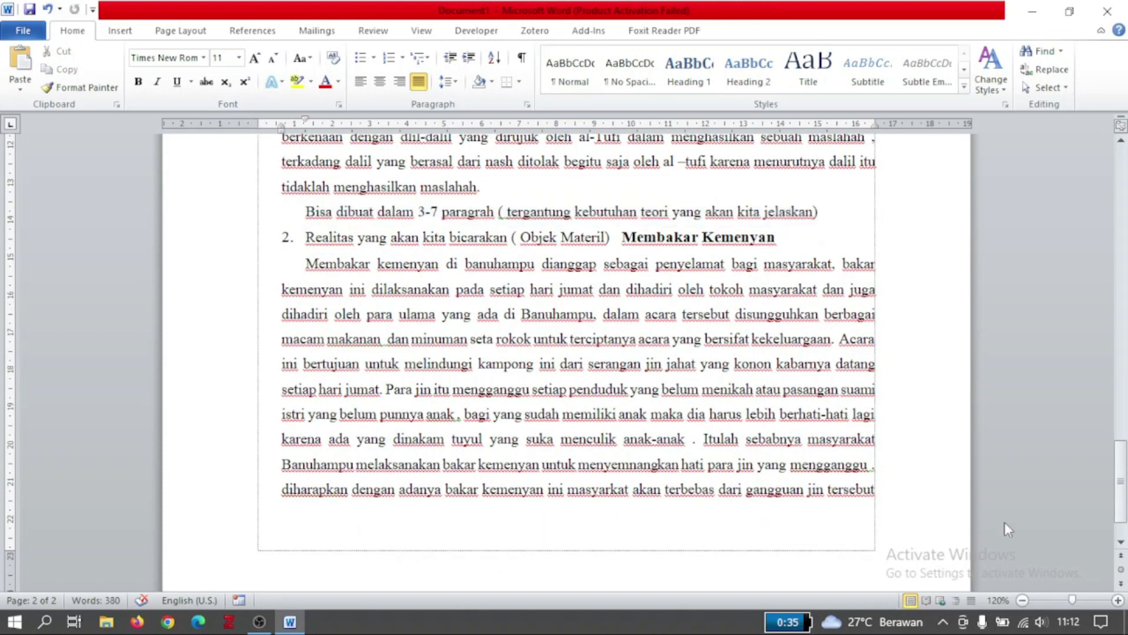
key(Return)
key(ctrl+v)
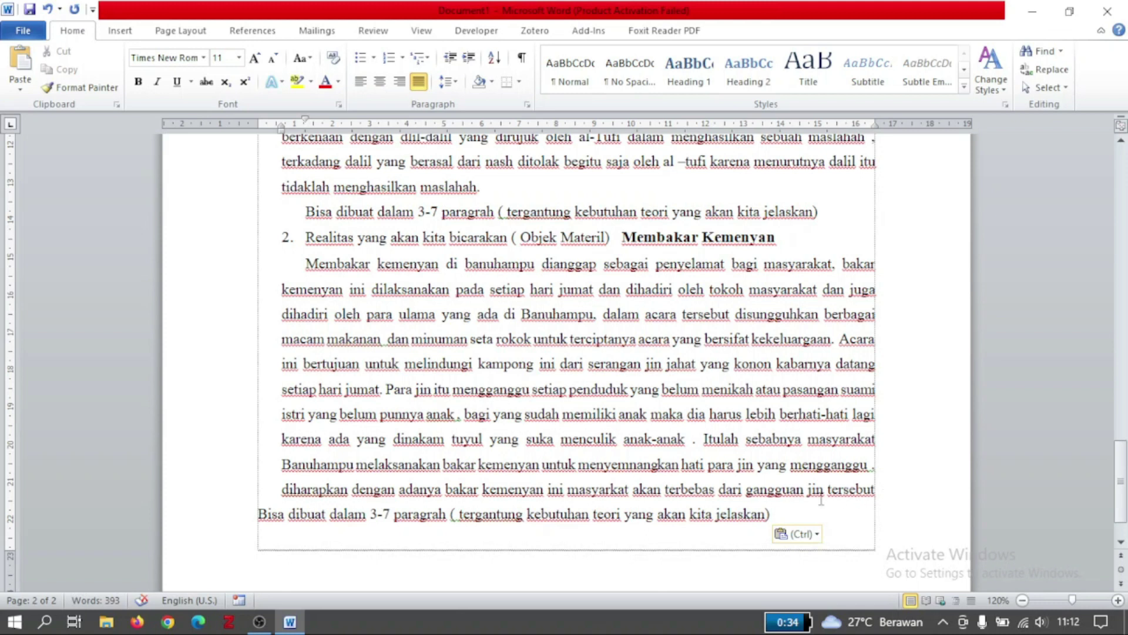
click(255, 516)
key(Tab)
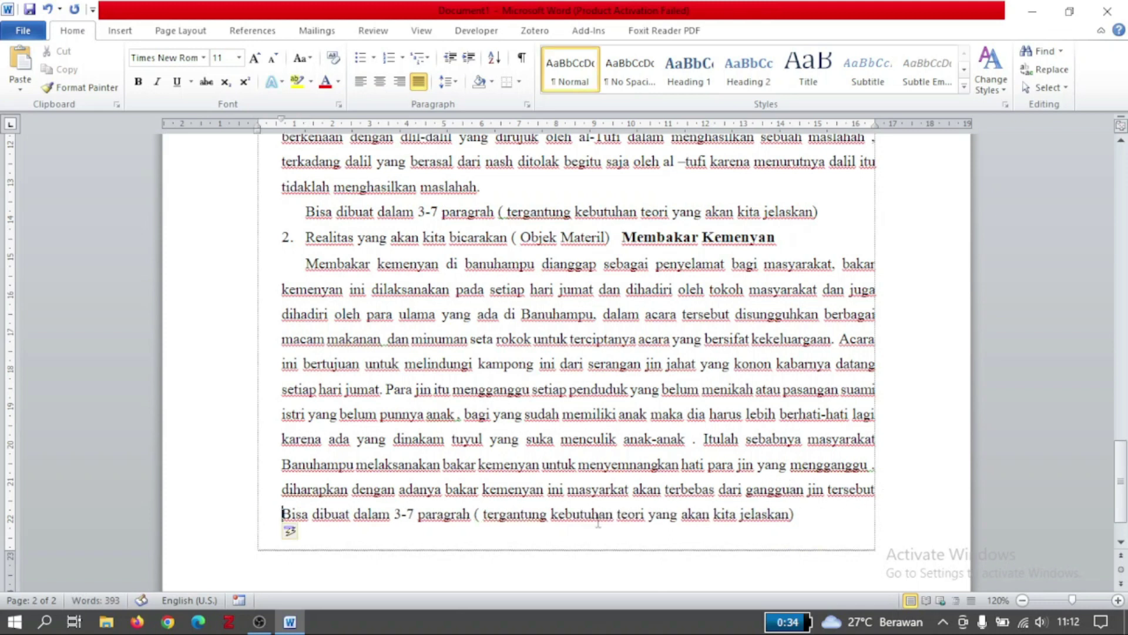
Step: Replace the word "teori" with "realita" in the copied note
click(641, 515)
key(BackSpace)
key(BackSpace)
key(BackSpace)
key(BackSpace)
key(BackSpace)
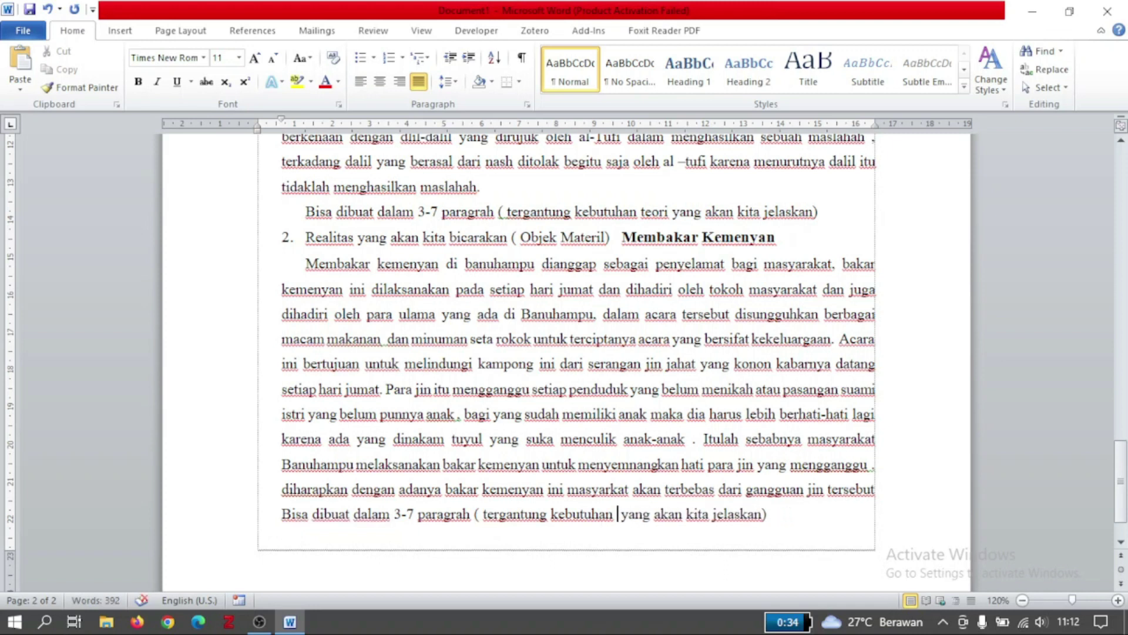
text(realita)
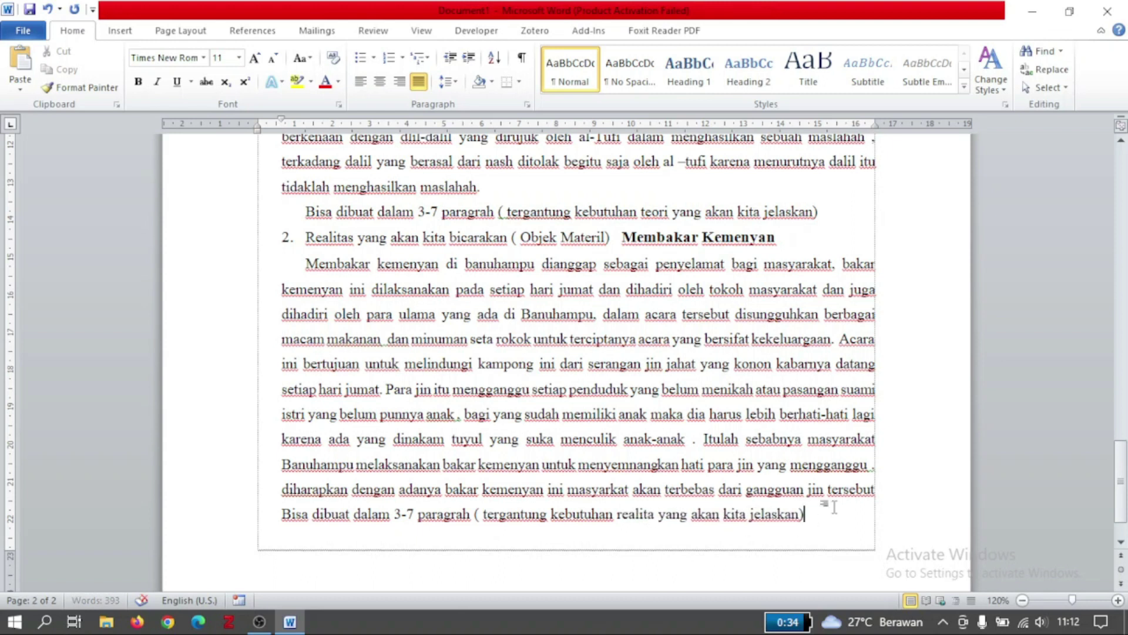
Step: Add numbered heading 3, "Masalah", below the copied note
key(Return)
text(3.)
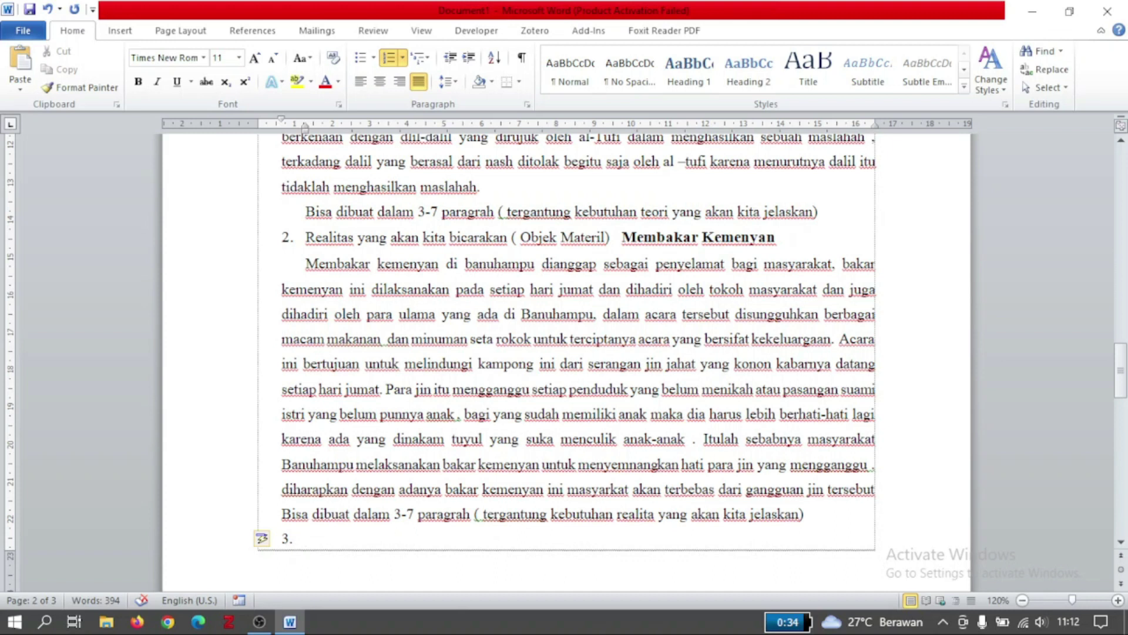
text(masalah)
key(Return)
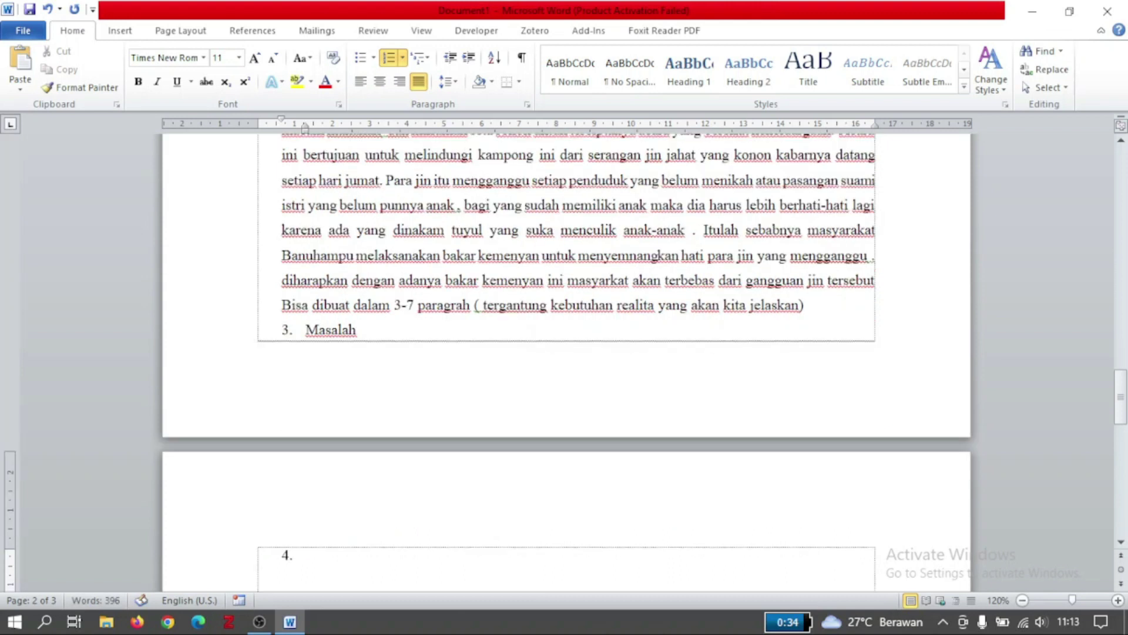
Step: Start a lettered sub-list under "Masalah" with item a, "Tidak sesuai antara teori dan praktek"
key(BackSpace)
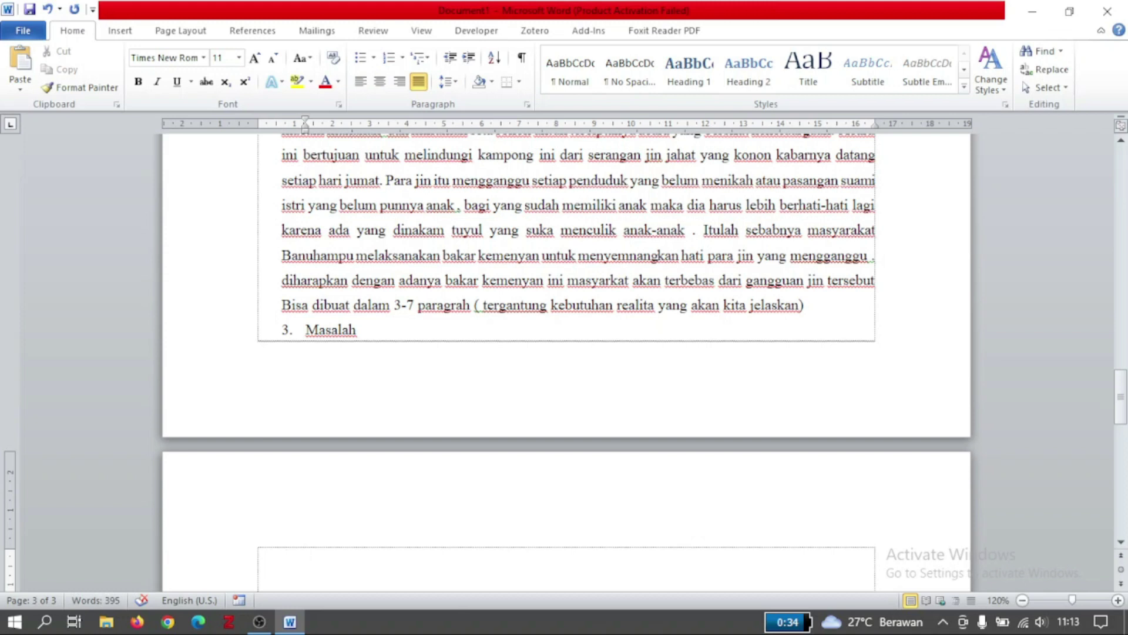
click(403, 61)
click(423, 328)
click(450, 57)
text(Tidak sesuai )
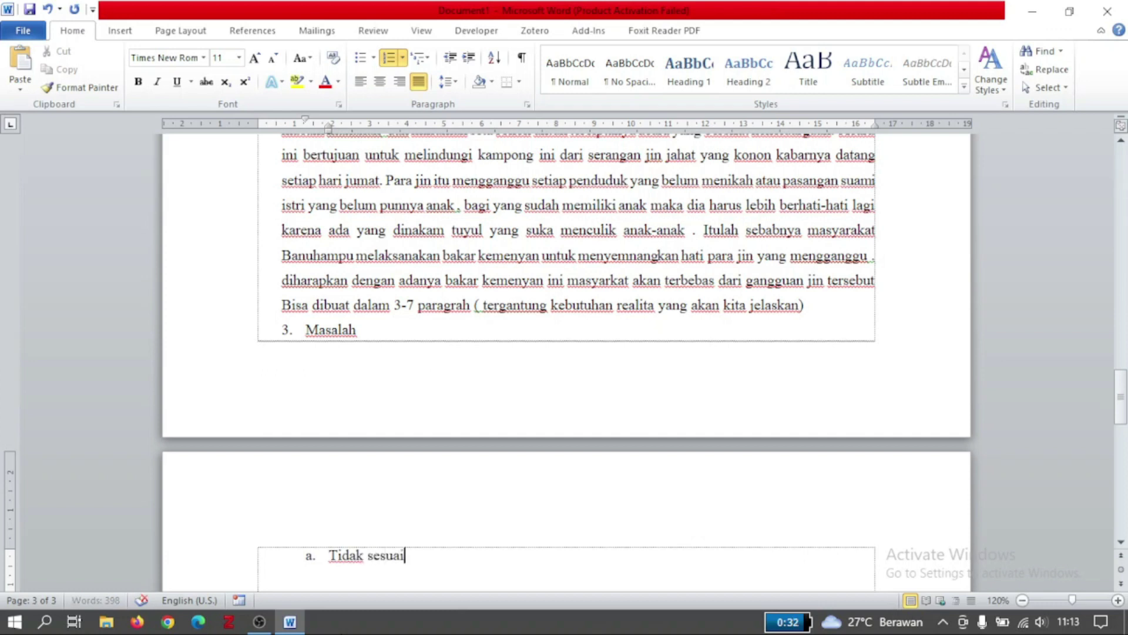
text(antara)
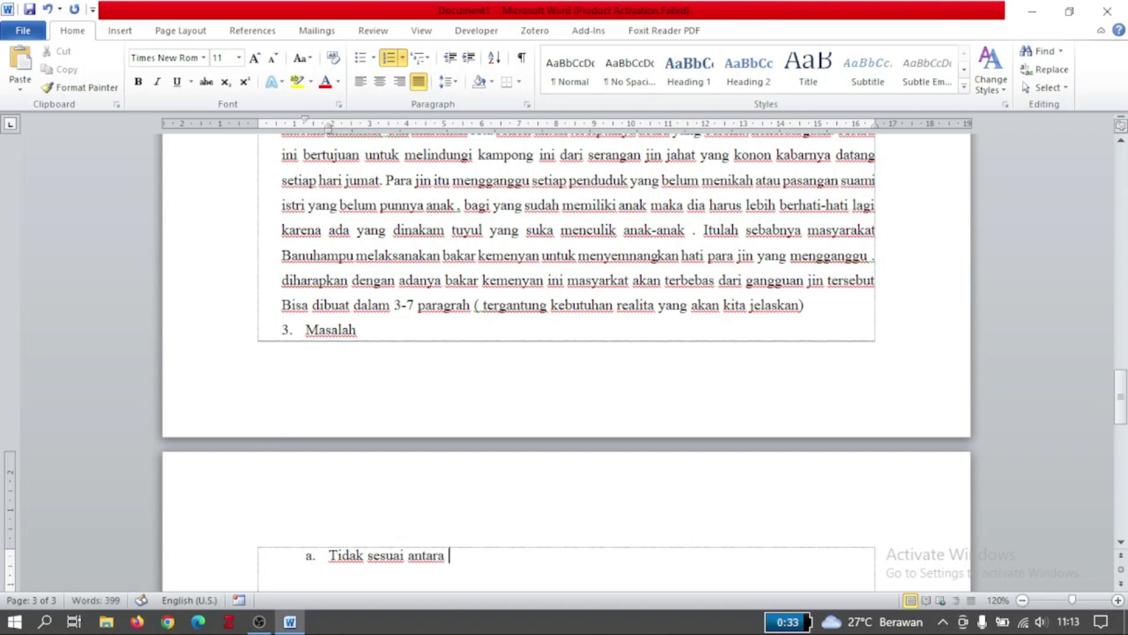
text( teori dan)
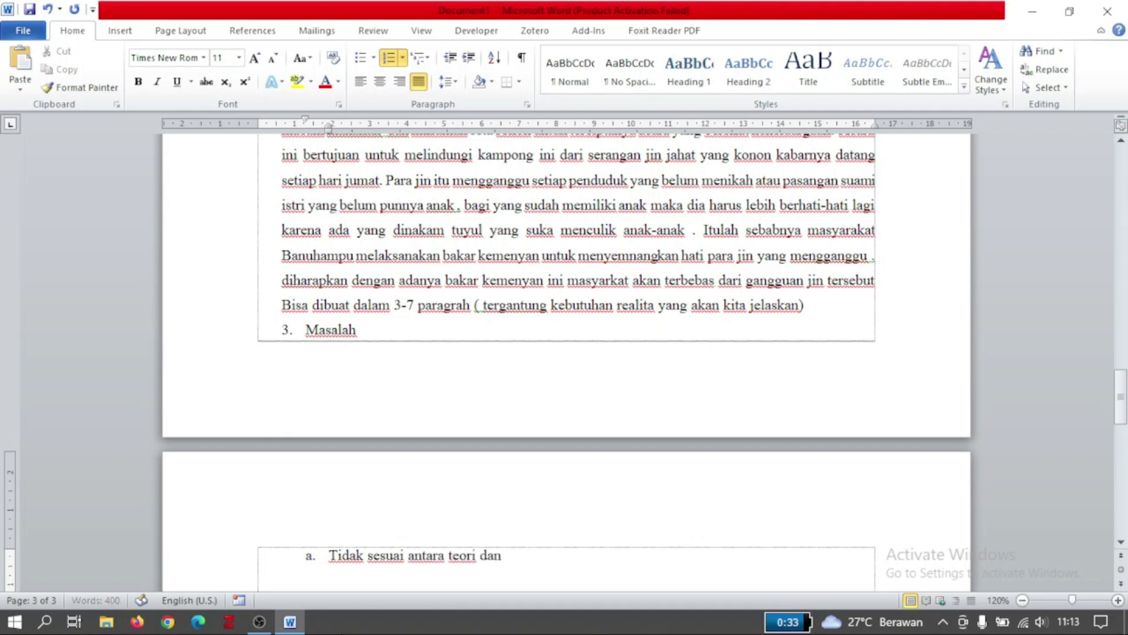
text( praktek)
key(Return)
click(302, 329)
key(Return)
key(BackSpace)
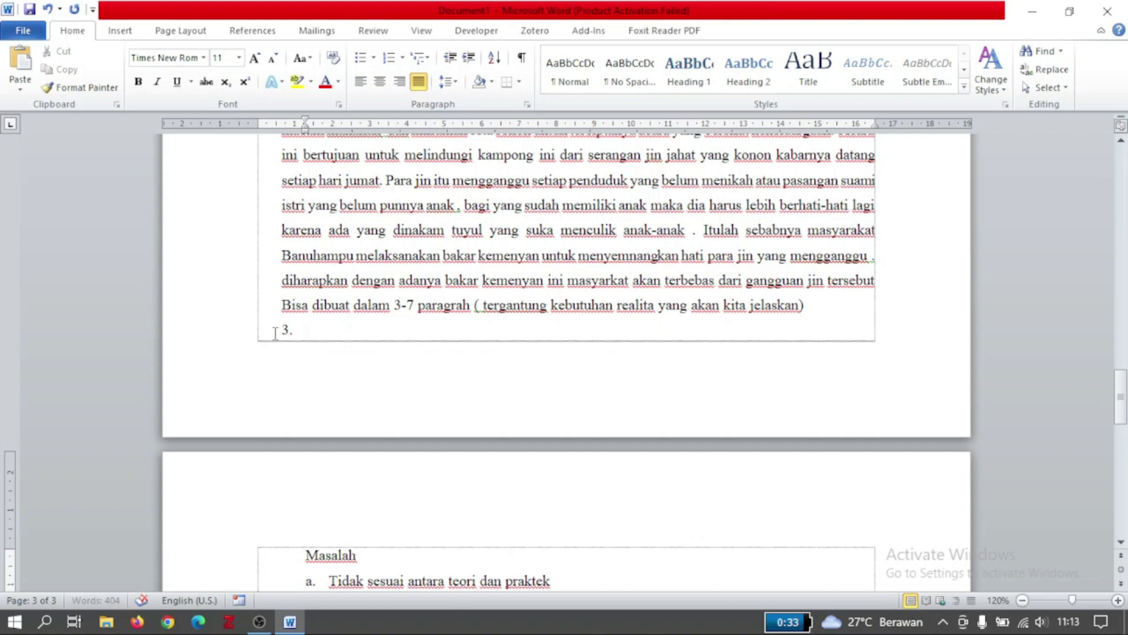
key(BackSpace)
key(ctrl+z)
key(ctrl+z)
key(ctrl+z)
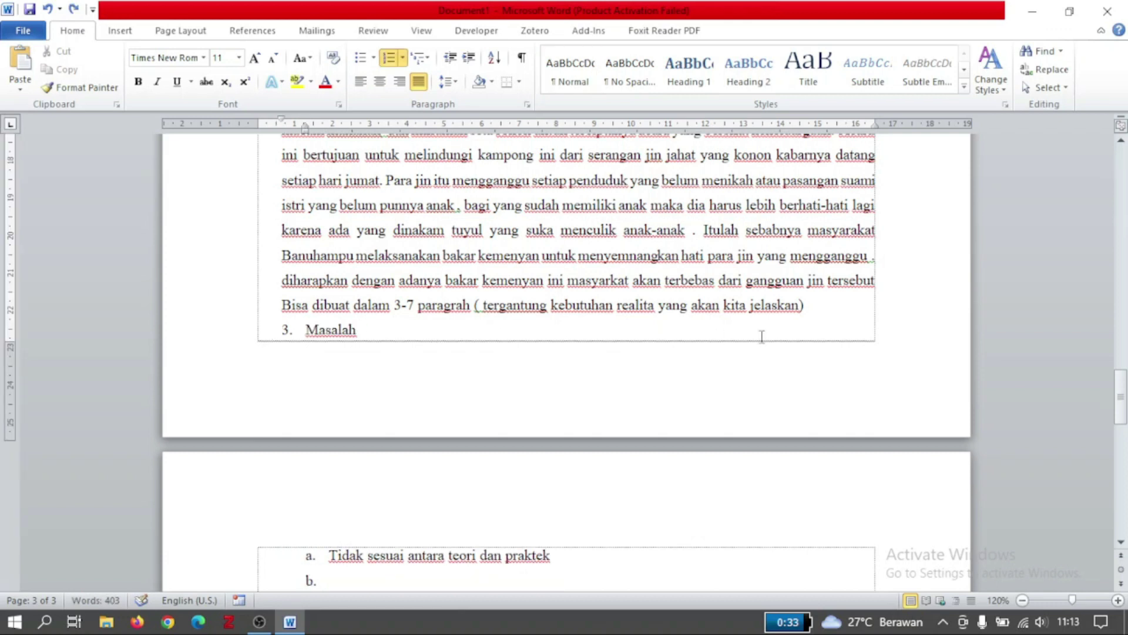
Step: Insert a blank line after the copied note to move the "Masalah" heading to the next page, above its lettered items
click(832, 306)
key(Return)
scroll(717, 460, down, 3)
click(717, 461)
key(Return)
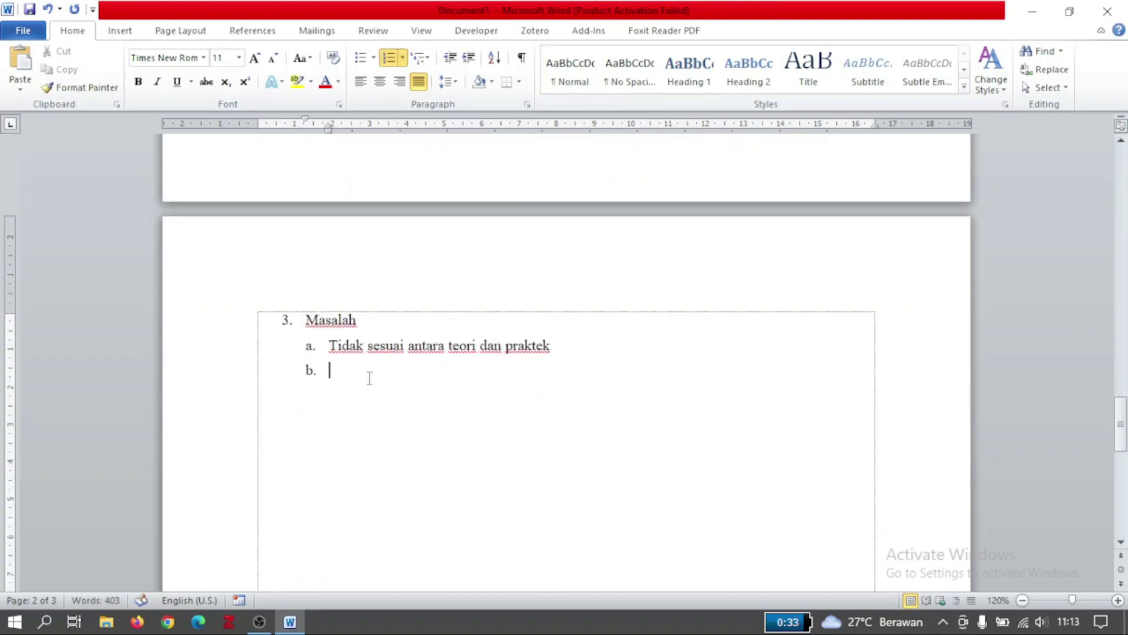
Step: Write "Tidak sejalannya antara petunjuk" as item b under "Masalah"
text(tidak)
text(jalannya antara pe)
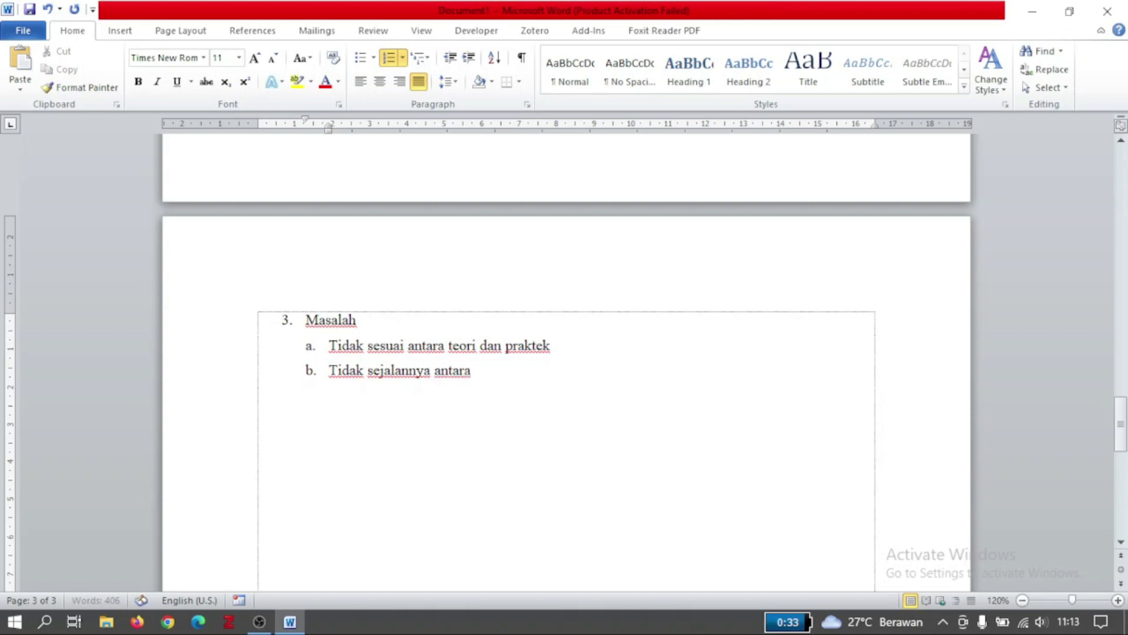
text(tunjuk)
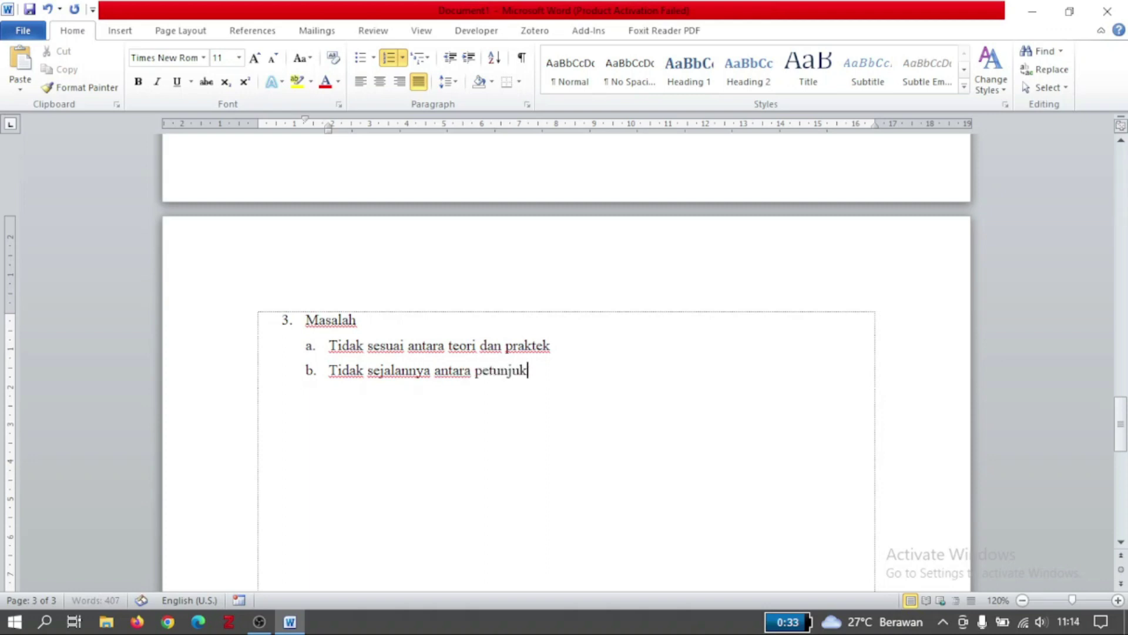